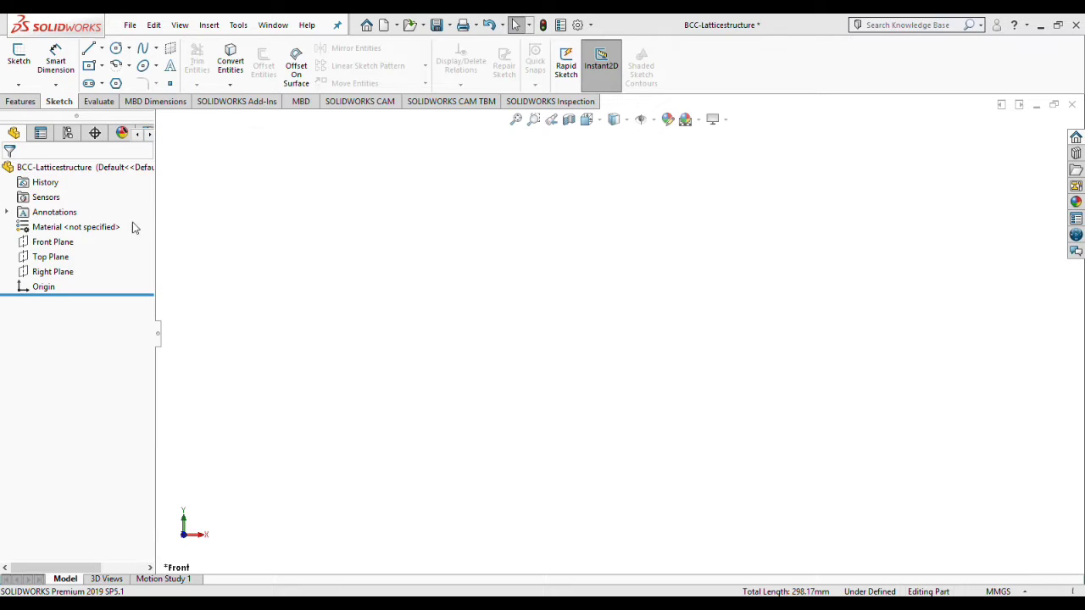
# On the Front Plane, sketch a centre rectangle anchored at the origin
pyautogui.click(49, 242)
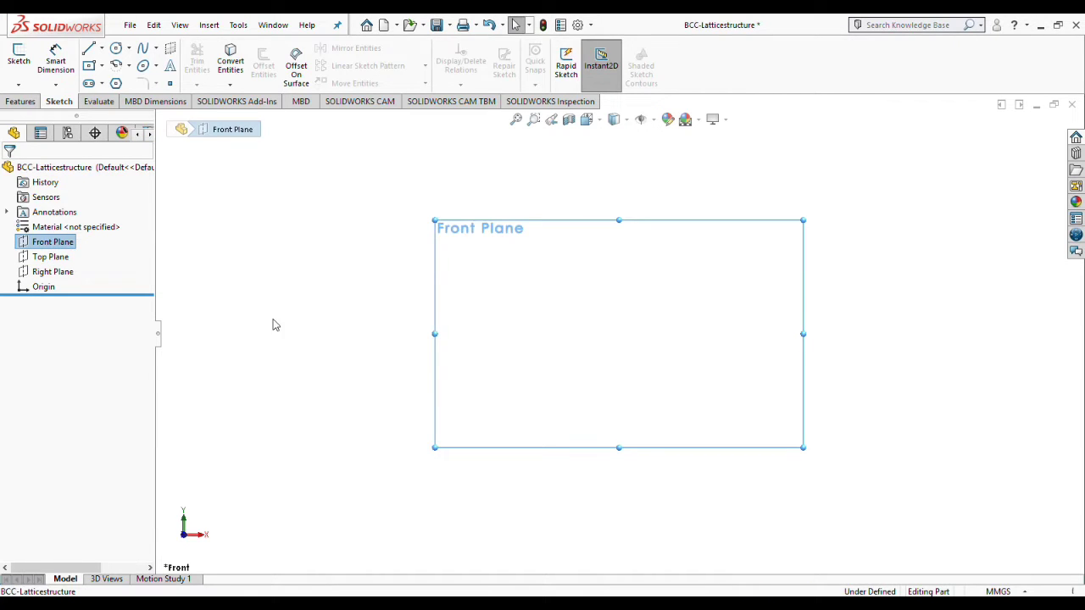
pyautogui.click(89, 65)
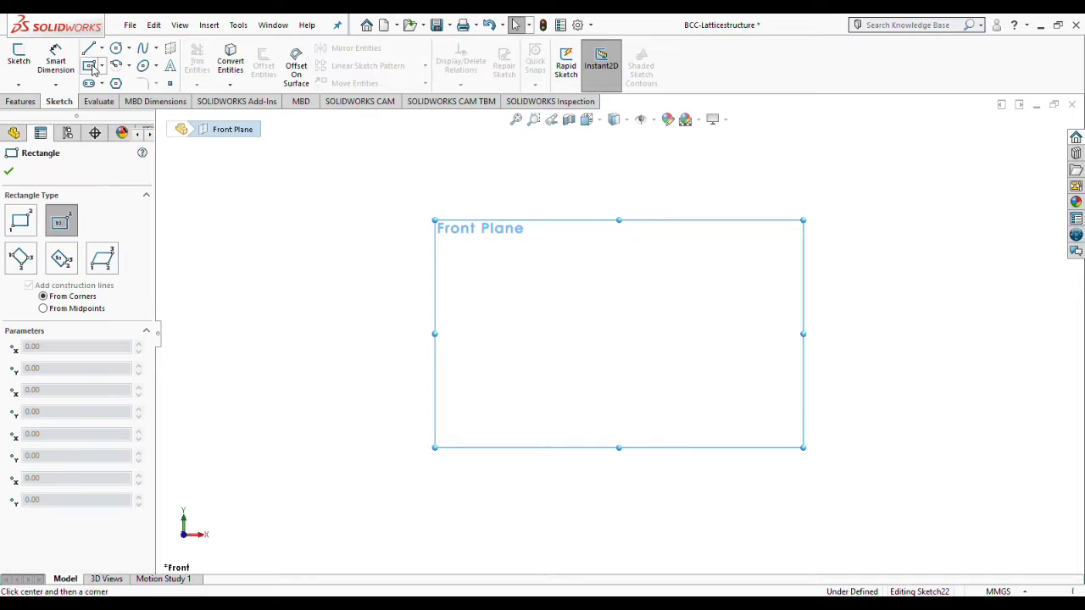
pyautogui.click(62, 222)
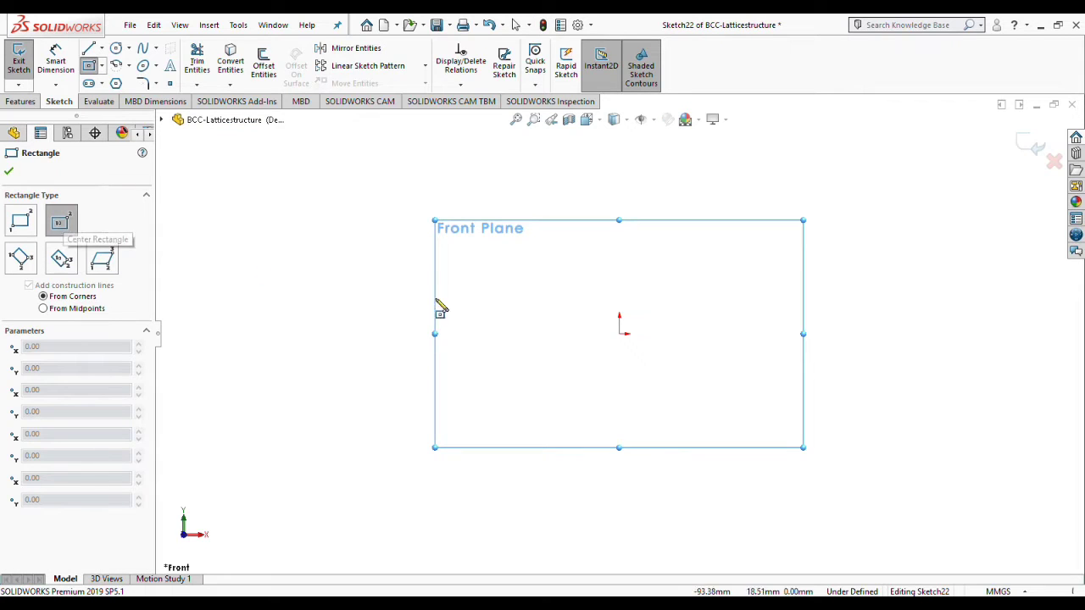
pyautogui.click(619, 333)
pyautogui.click(682, 271)
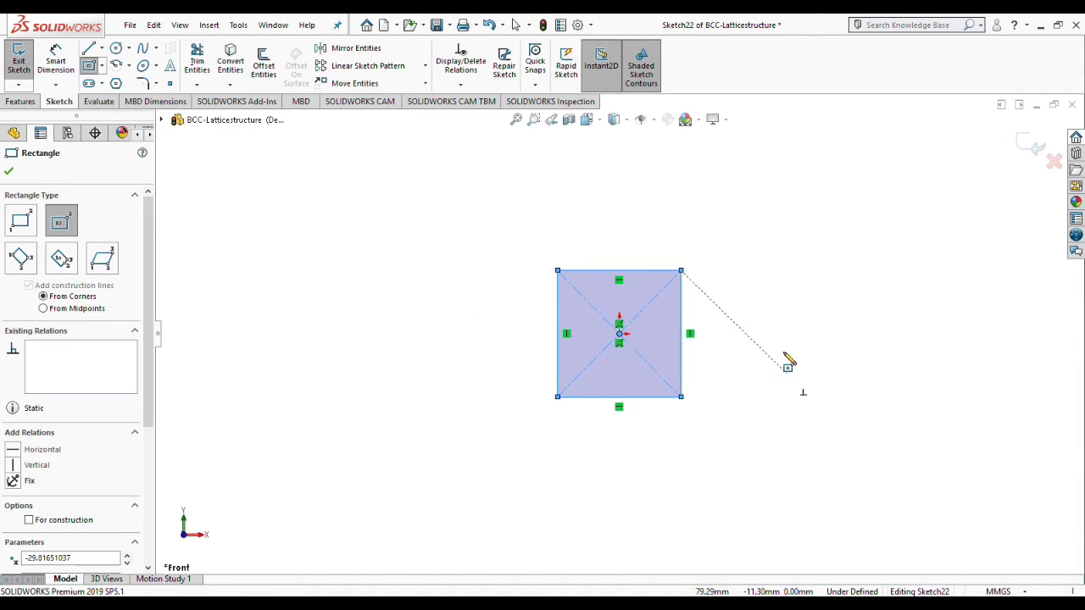
pyautogui.moveTo(787, 361); pyautogui.dragTo(791, 308, button='right')
# Dimension the rectangle's top edge to a width of 5 mm
pyautogui.click(642, 271)
pyautogui.click(618, 226)
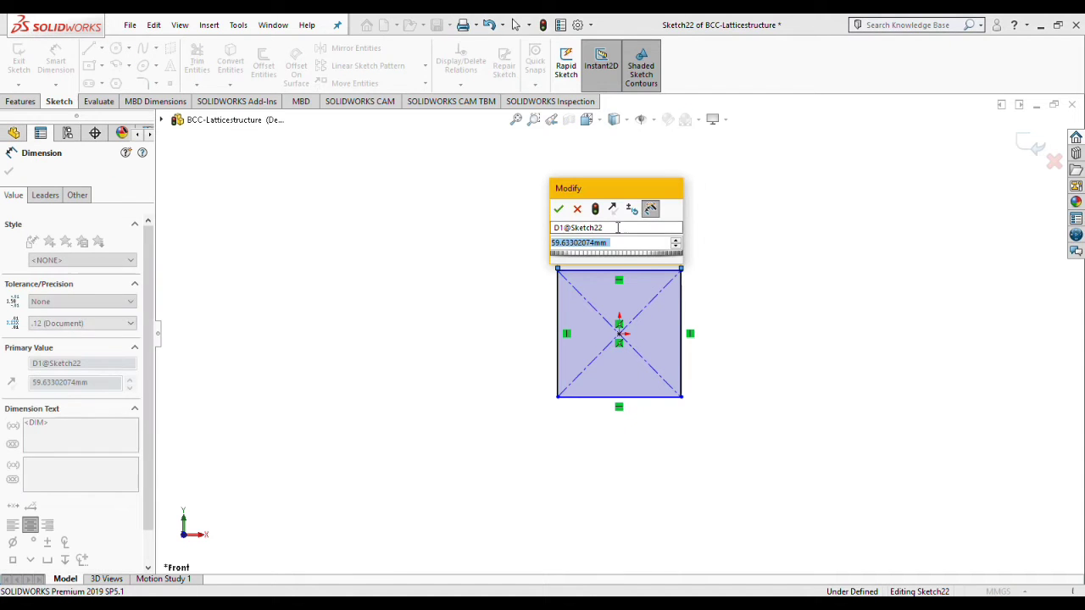
pyautogui.write('5')
pyautogui.press('Return')
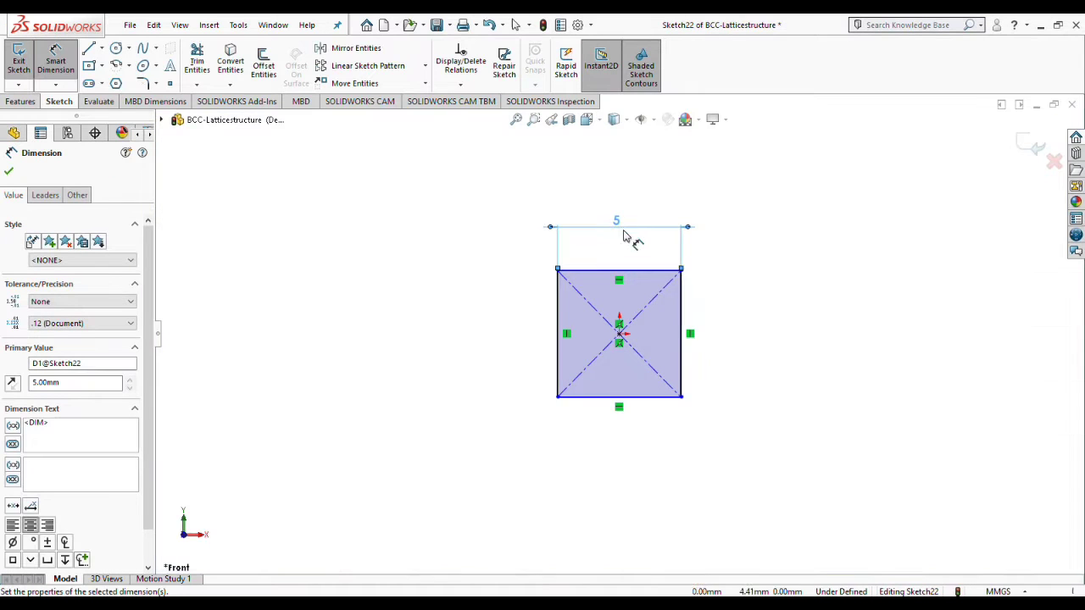
pyautogui.rightClick(745, 351)
pyautogui.click(845, 397)
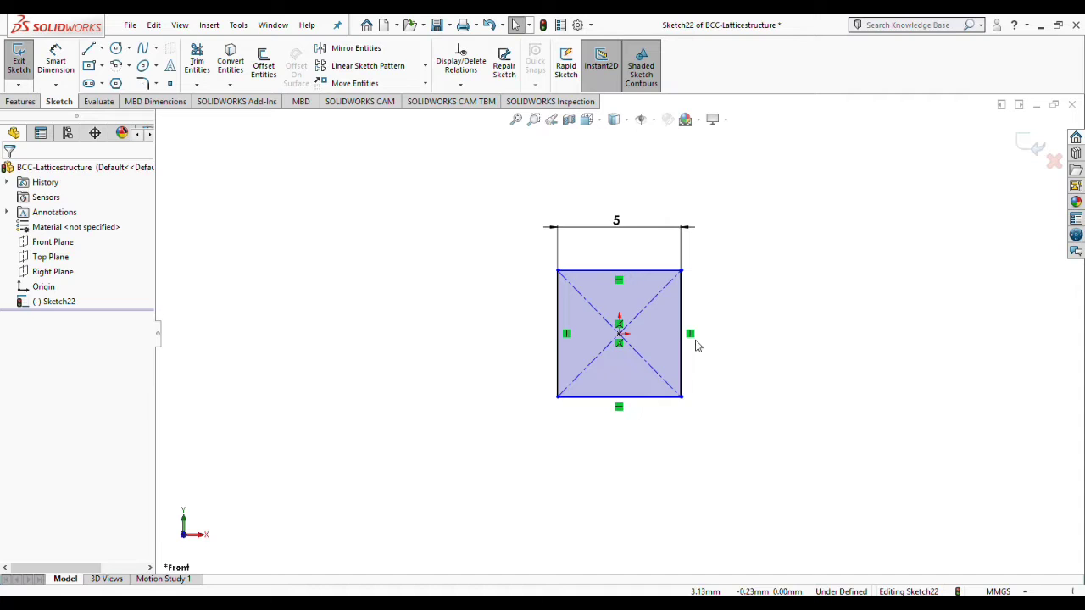
# Add an Equal relation to all four rectangle sides to make a square
pyautogui.click(682, 347)
pyautogui.click(626, 272)
pyautogui.keyDown('ctrl'); pyautogui.click(558, 307); pyautogui.keyUp('ctrl')
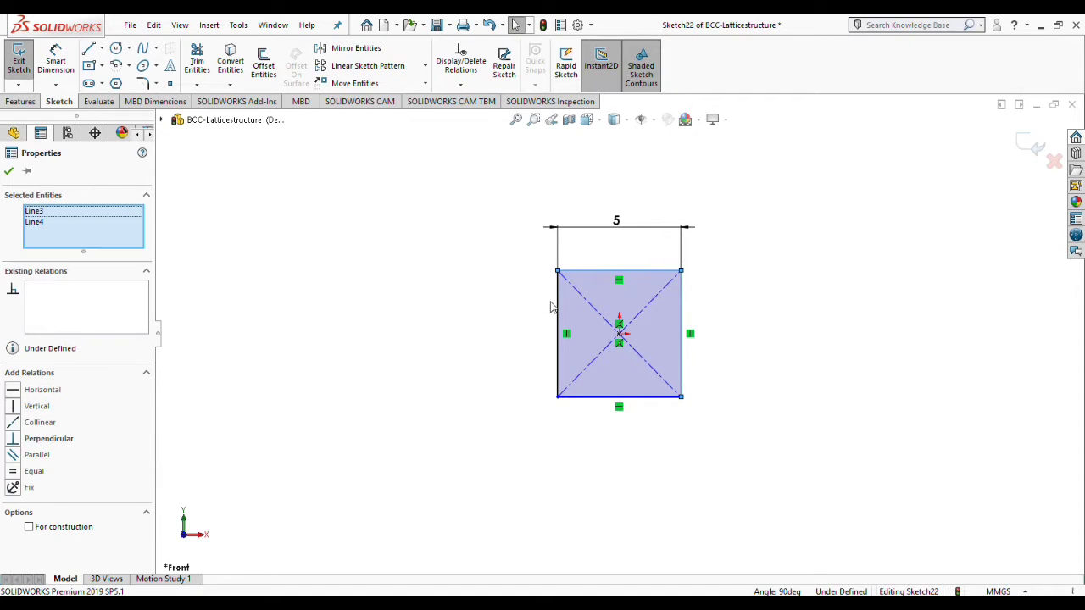
pyautogui.keyDown('ctrl'); pyautogui.click(559, 310); pyautogui.keyUp('ctrl')
pyautogui.keyDown('ctrl'); pyautogui.click(646, 396); pyautogui.keyUp('ctrl')
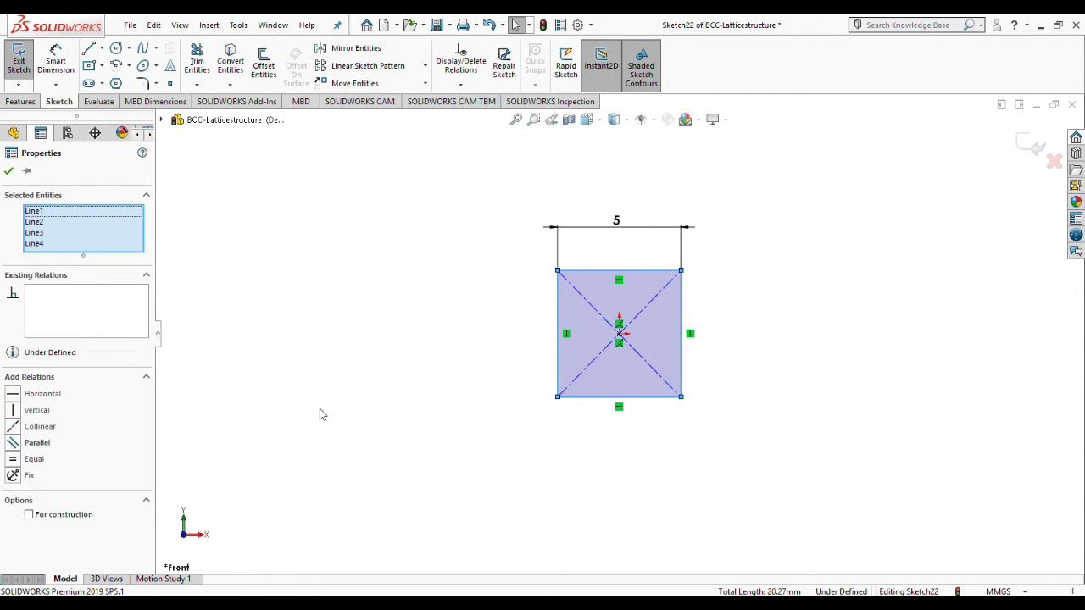
pyautogui.click(13, 461)
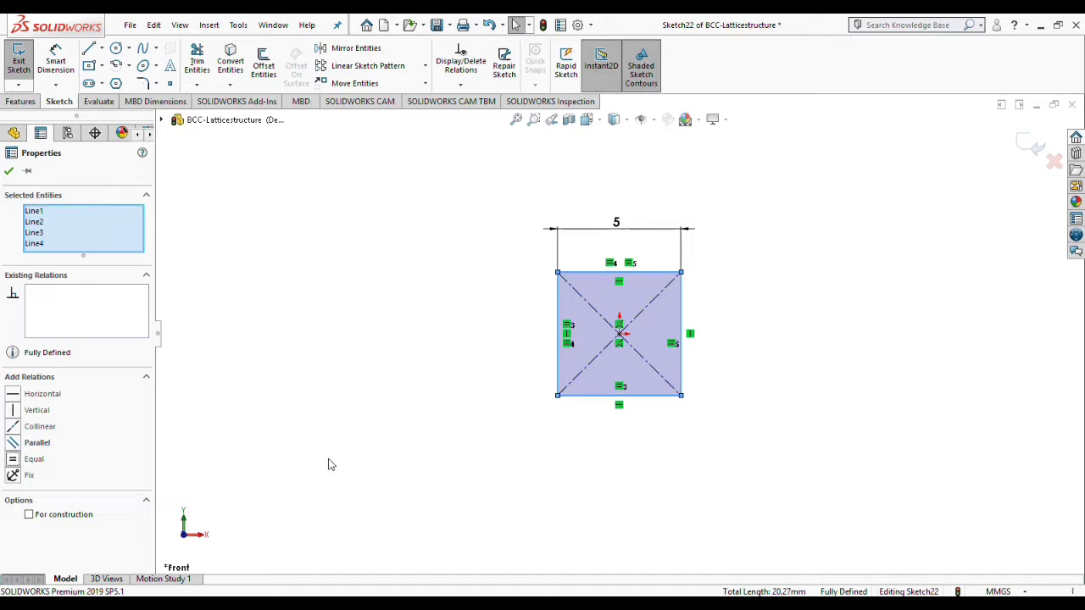
pyautogui.click(732, 451)
# Extrude the square 5 mm into a cube, Boss-Extrude10, and orbit to inspect it
pyautogui.click(20, 101)
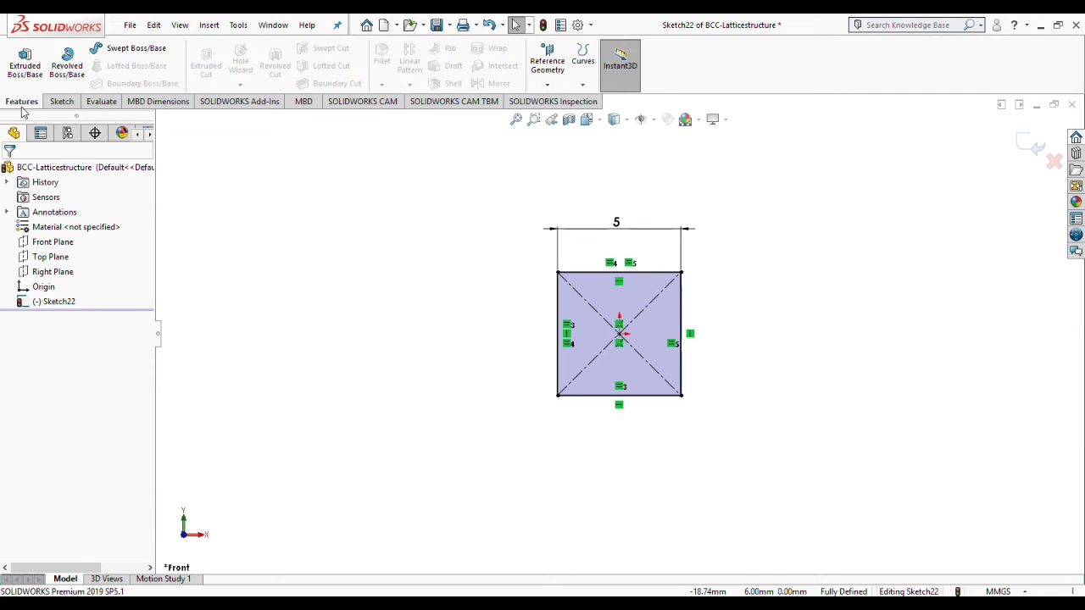
pyautogui.click(25, 63)
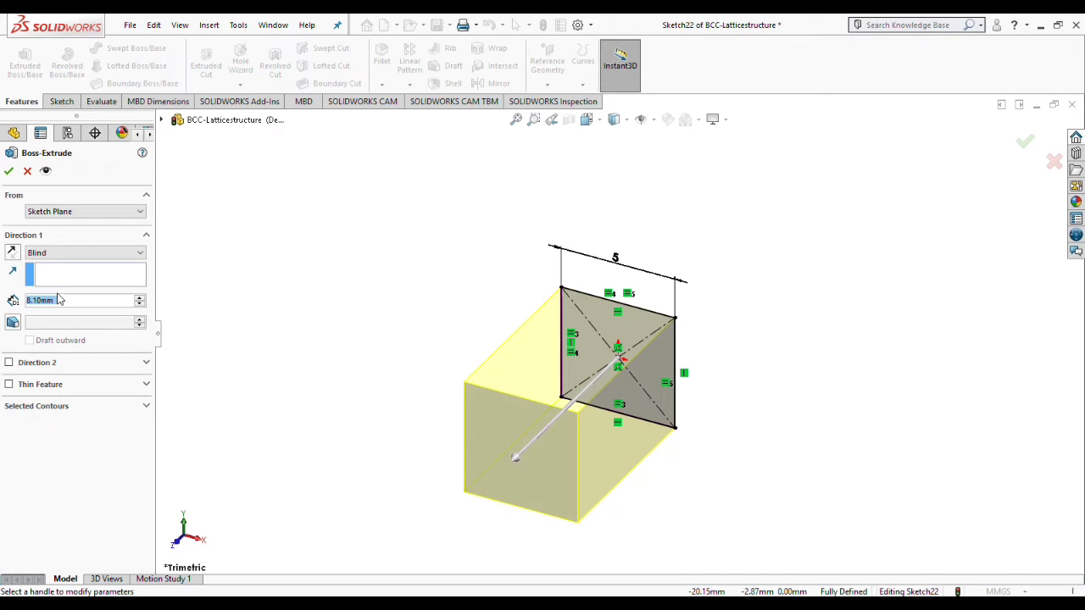
pyautogui.write('5')
pyautogui.press('Return')
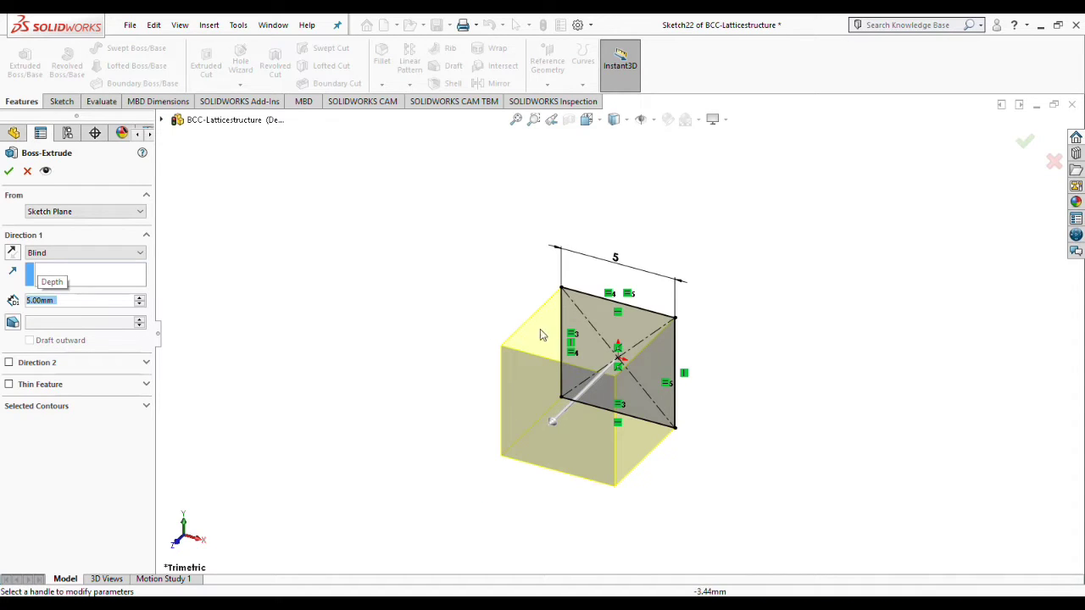
pyautogui.click(9, 170)
pyautogui.moveTo(626, 466); pyautogui.dragTo(561, 454, button='middle')
pyautogui.click(755, 486)
pyautogui.moveTo(793, 449); pyautogui.dragTo(793, 407, button='middle')
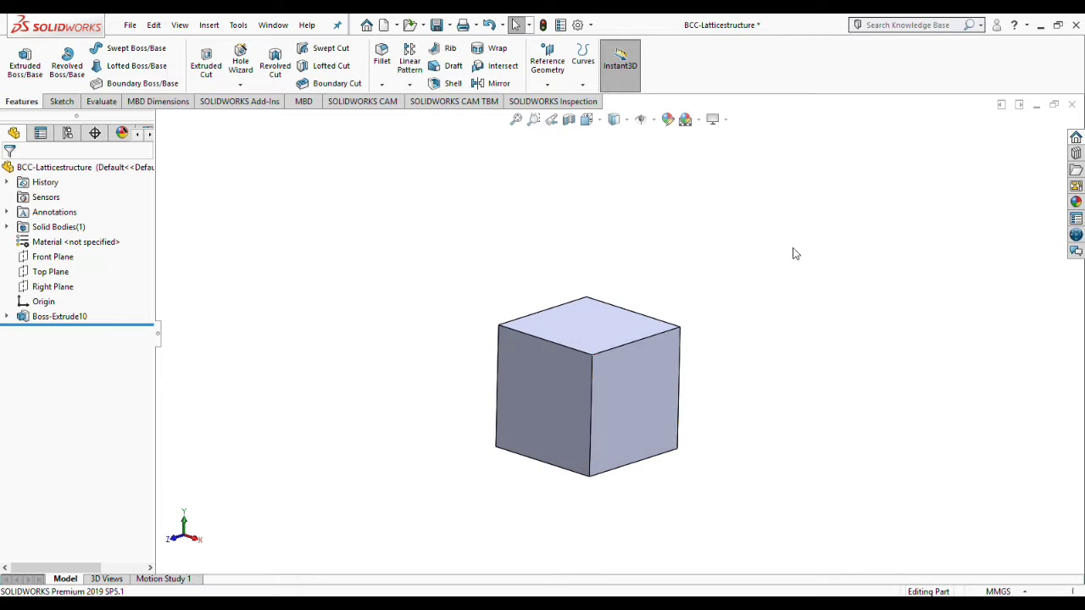
# On the cube's front face, viewed Normal To, sketch a centre rectangle from the origin
pyautogui.click(546, 383)
pyautogui.hotkey('ctrl', '8')
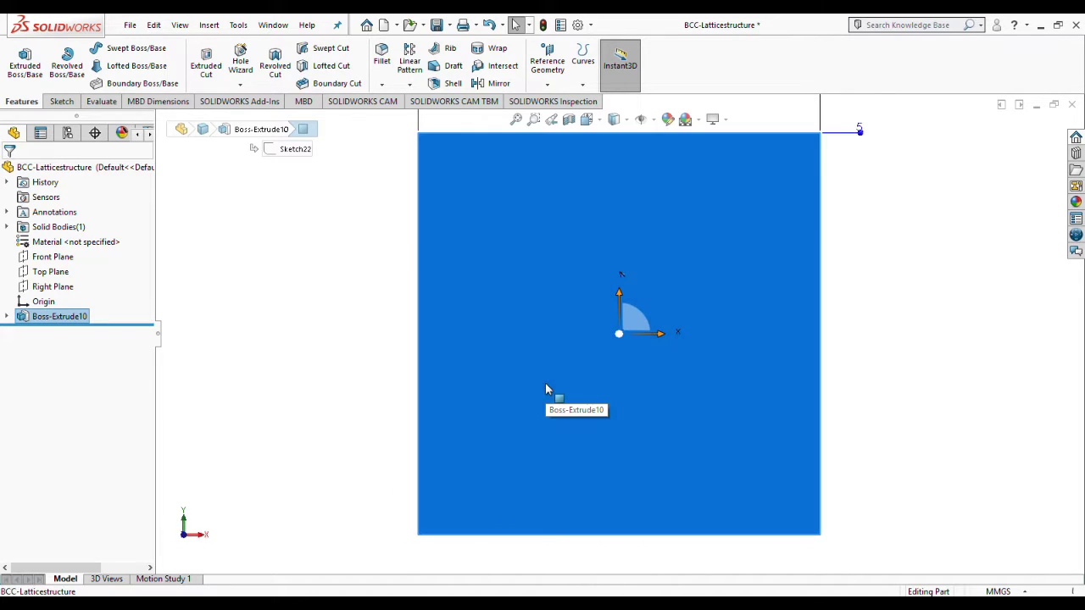
pyautogui.click(63, 103)
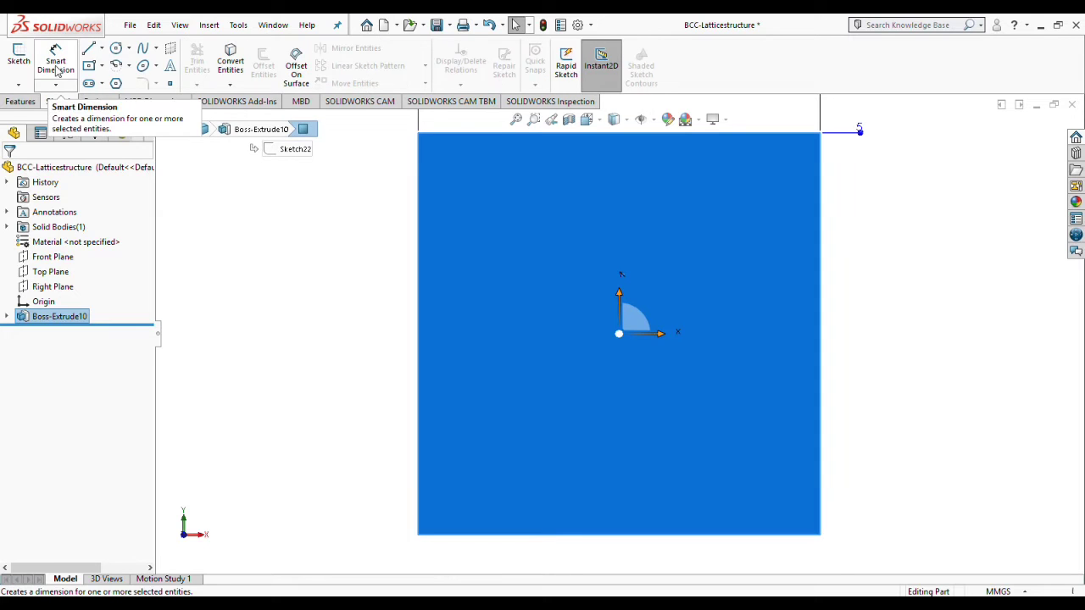
pyautogui.click(18, 61)
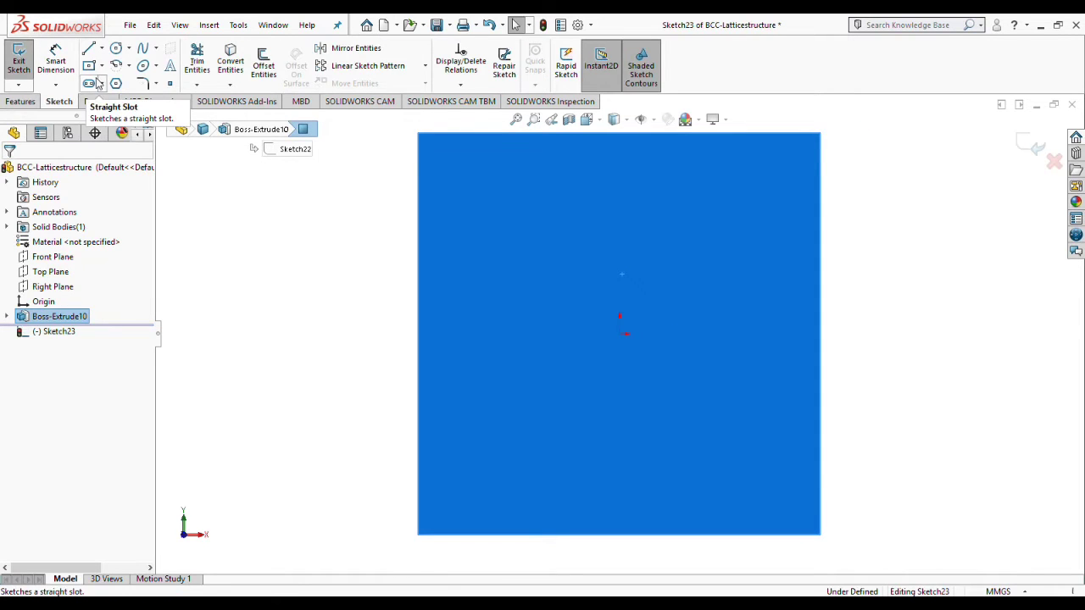
pyautogui.click(88, 66)
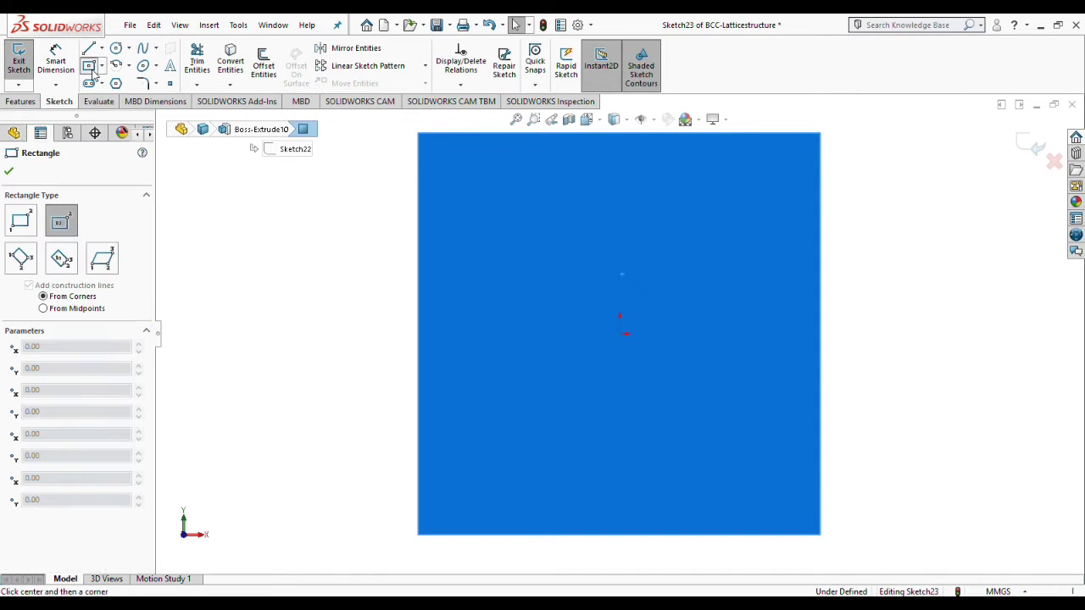
pyautogui.click(620, 334)
pyautogui.click(788, 155)
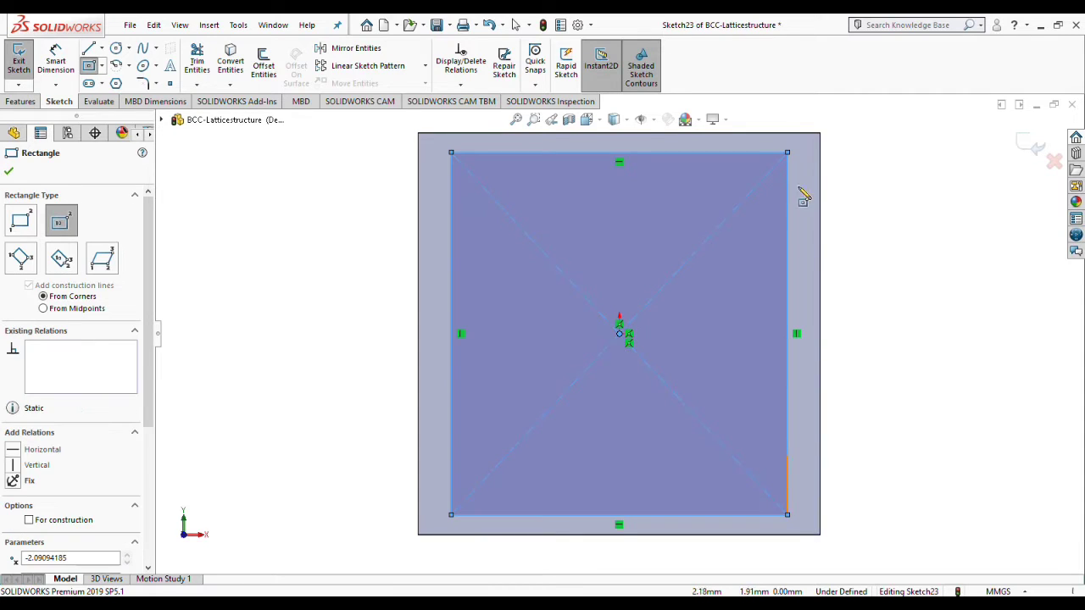
pyautogui.rightClick(889, 326)
pyautogui.click(907, 331)
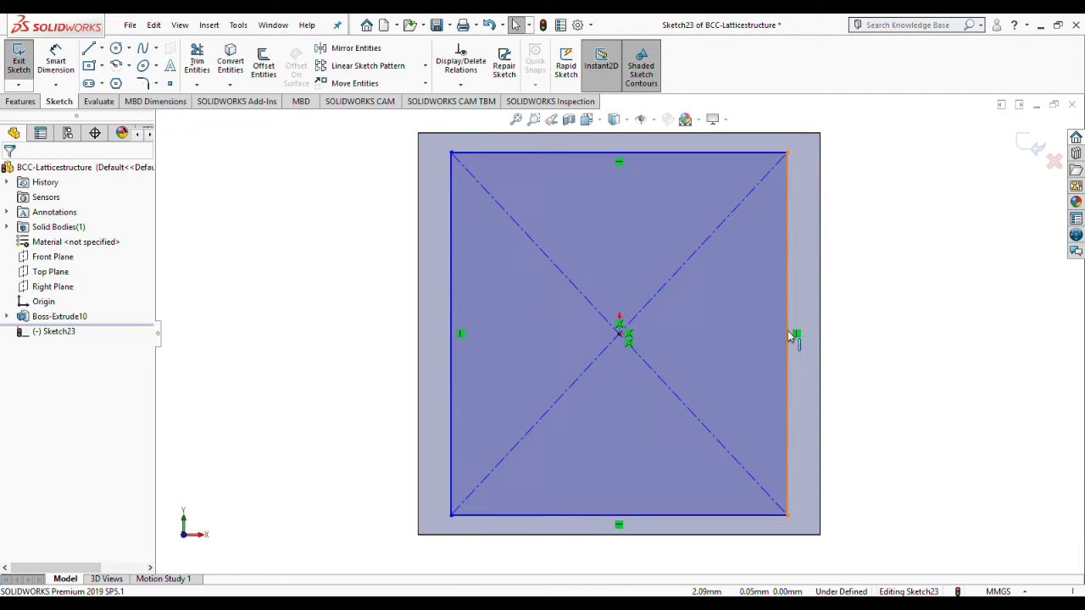
# Make the new rectangle's four sides equal with an Equal relation
pyautogui.click(788, 332)
pyautogui.keyDown('ctrl'); pyautogui.click(703, 153); pyautogui.keyUp('ctrl')
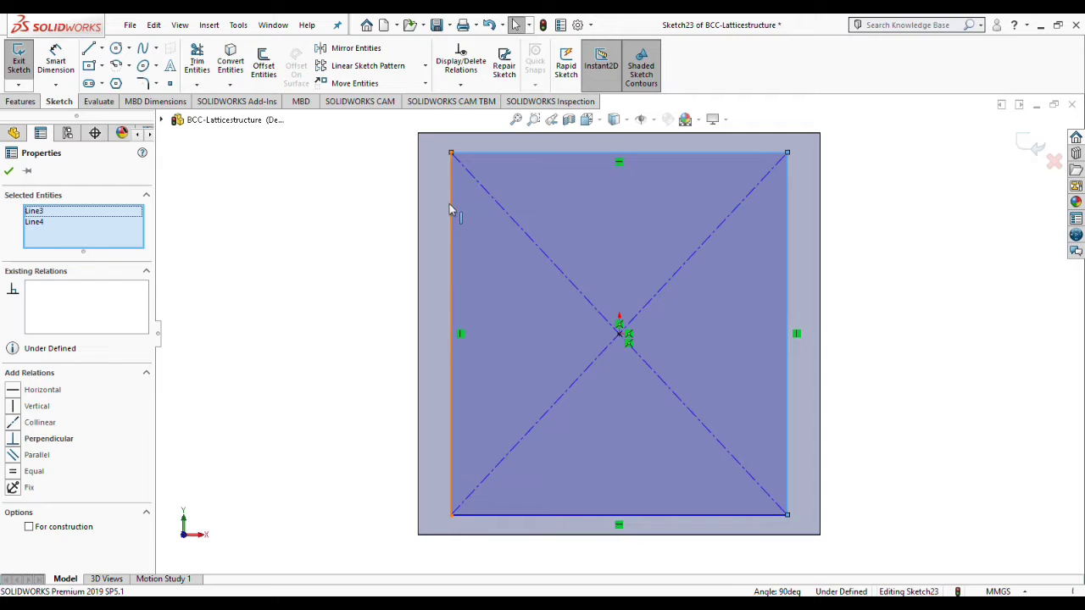
pyautogui.keyDown('ctrl'); pyautogui.click(450, 205); pyautogui.keyUp('ctrl')
pyautogui.keyDown('ctrl'); pyautogui.click(551, 515); pyautogui.keyUp('ctrl')
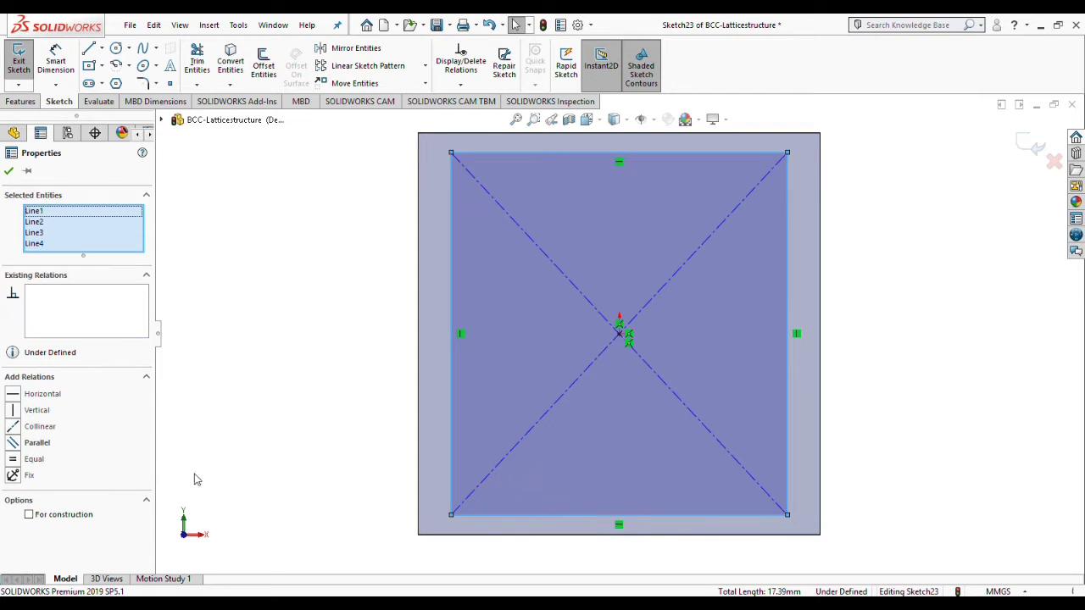
pyautogui.click(11, 458)
pyautogui.moveTo(942, 430); pyautogui.dragTo(932, 213, button='right')
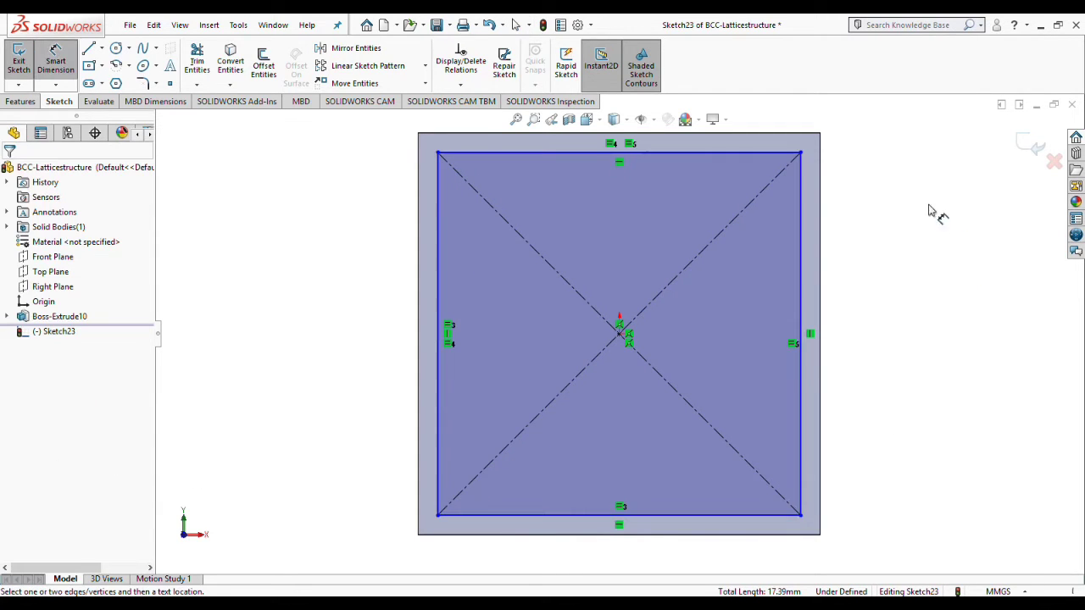
# Dimension the square's right side 0.25 mm inset from the cube's edge
pyautogui.click(802, 247)
pyautogui.click(916, 280)
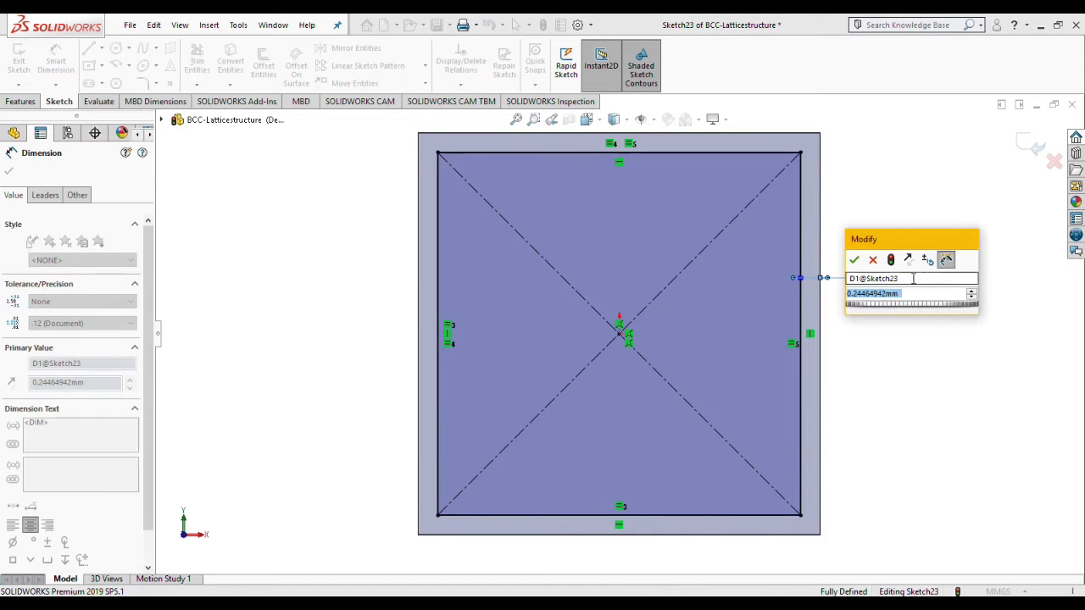
pyautogui.write('0.25')
pyautogui.press('Return')
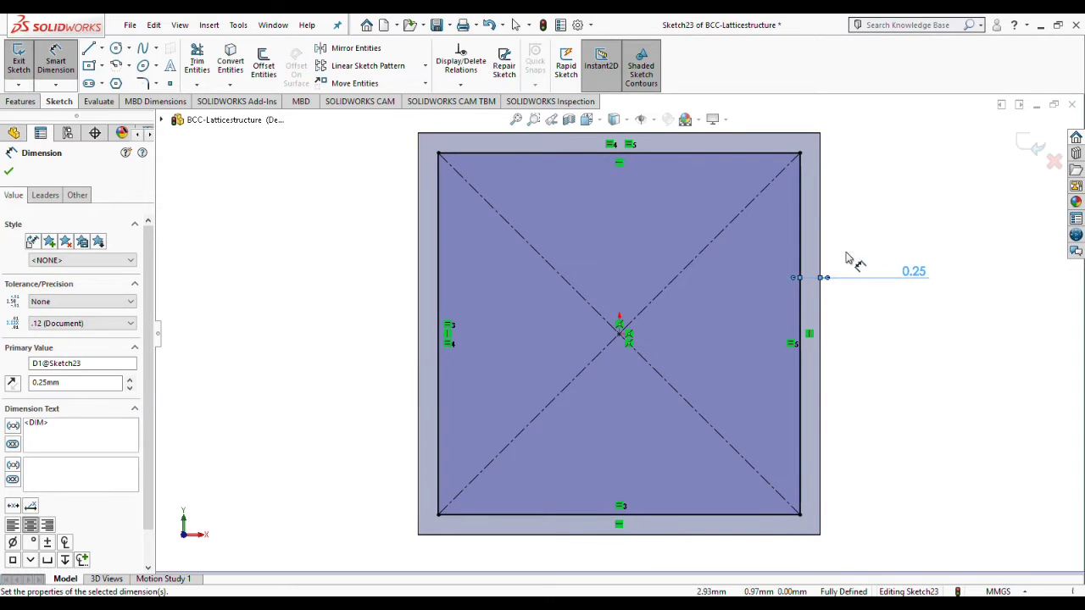
# Try offset dimensions on the left, top and bottom sides, cancelling each one
pyautogui.click(439, 214)
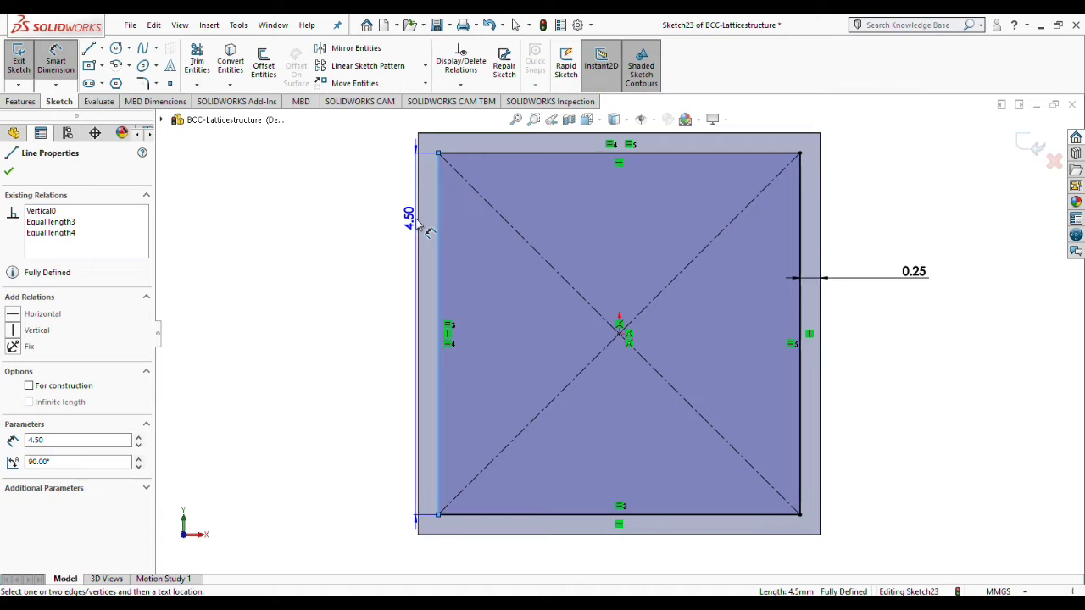
pyautogui.click(418, 225)
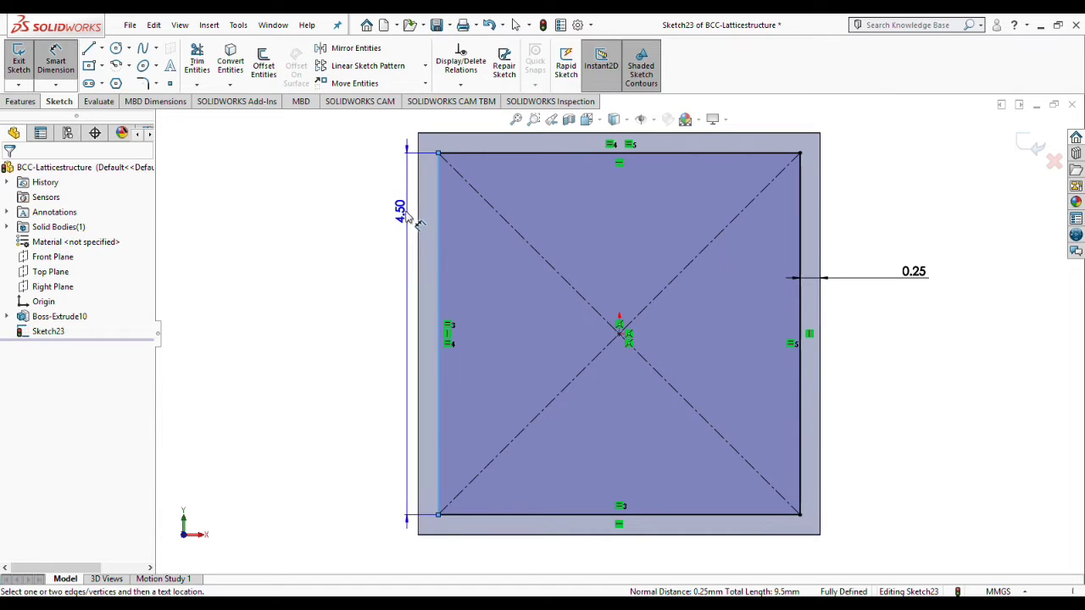
pyautogui.press('Escape')
pyautogui.click(490, 154)
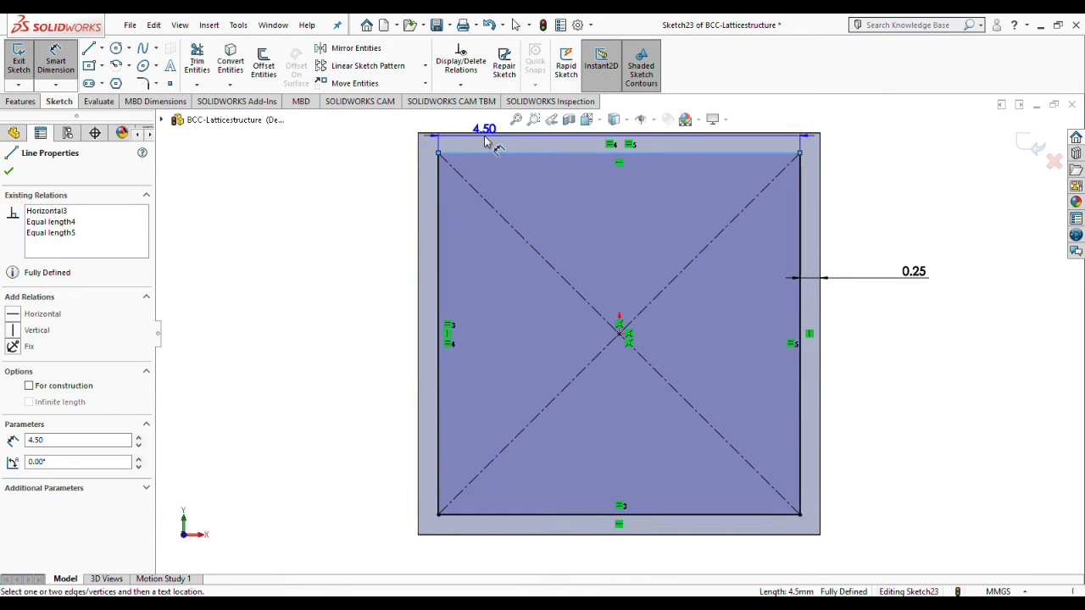
pyautogui.click(484, 133)
pyautogui.press('Escape')
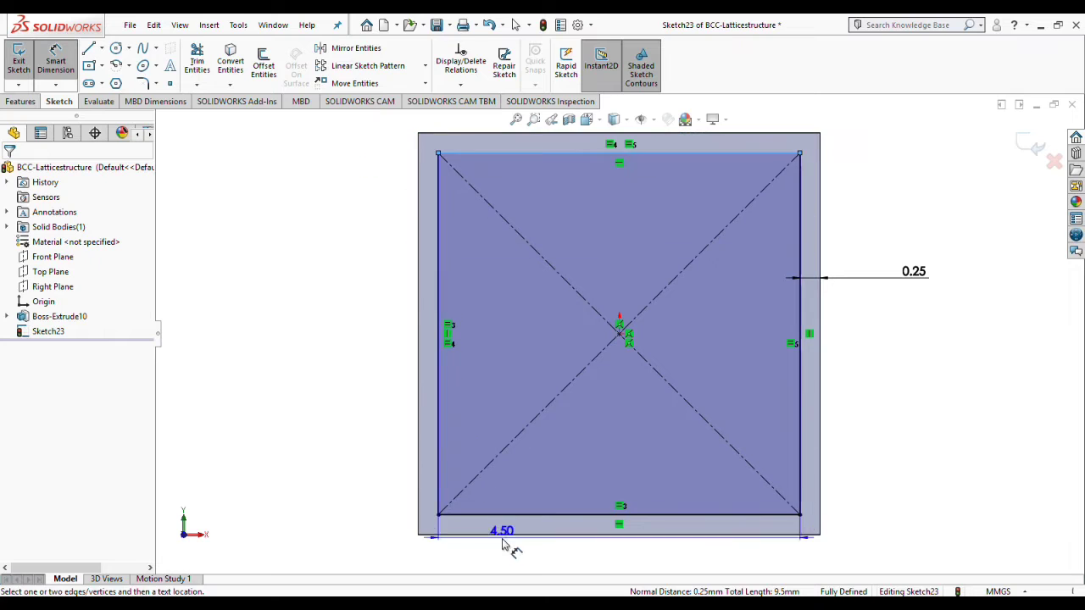
pyautogui.press('Escape')
pyautogui.click(504, 517)
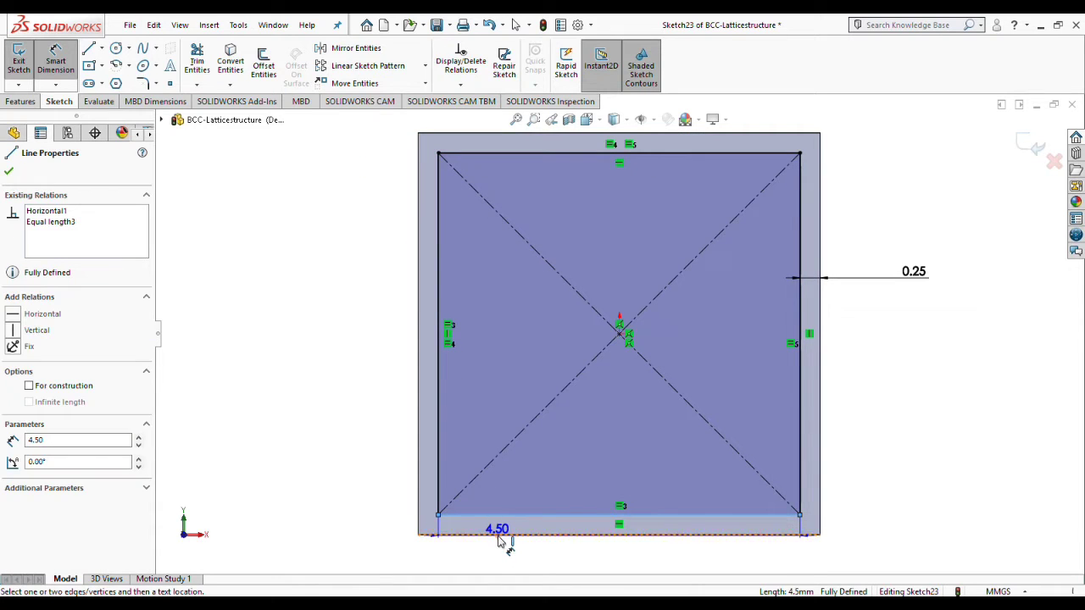
pyautogui.click(502, 535)
pyautogui.press('Escape')
pyautogui.press('Escape')
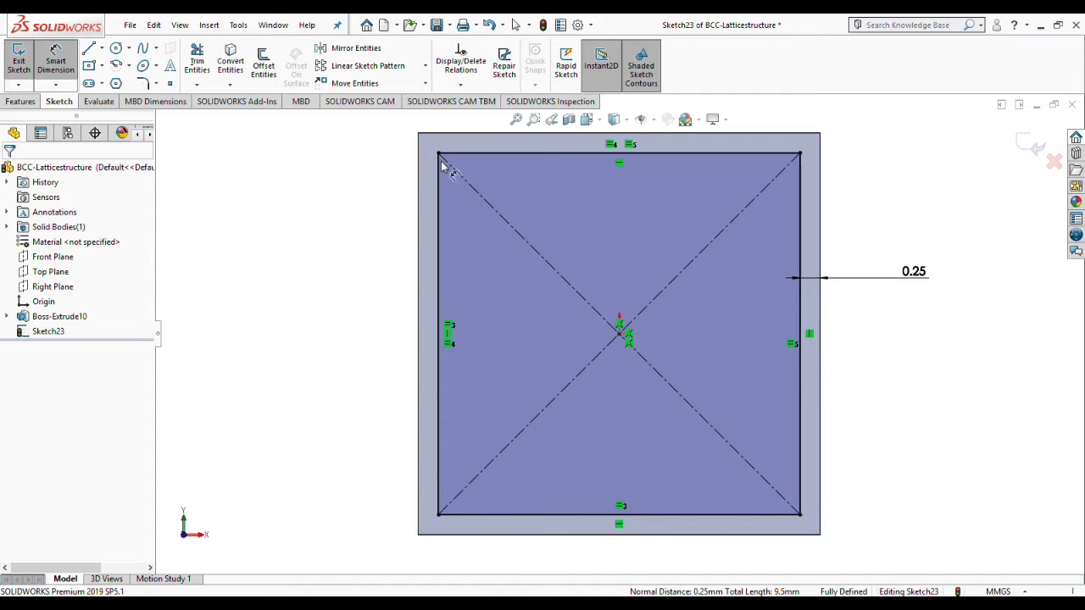
# Extruded Cut the square Through All as Cut-Extrude10, then switch to Isometric view
pyautogui.click(10, 102)
pyautogui.click(206, 61)
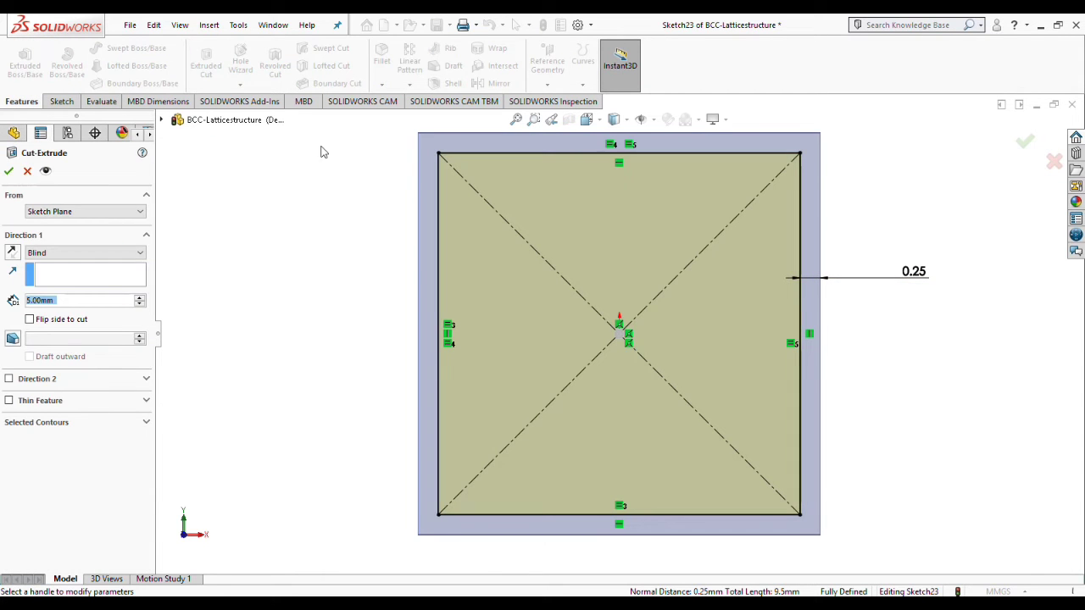
pyautogui.click(87, 254)
pyautogui.click(85, 273)
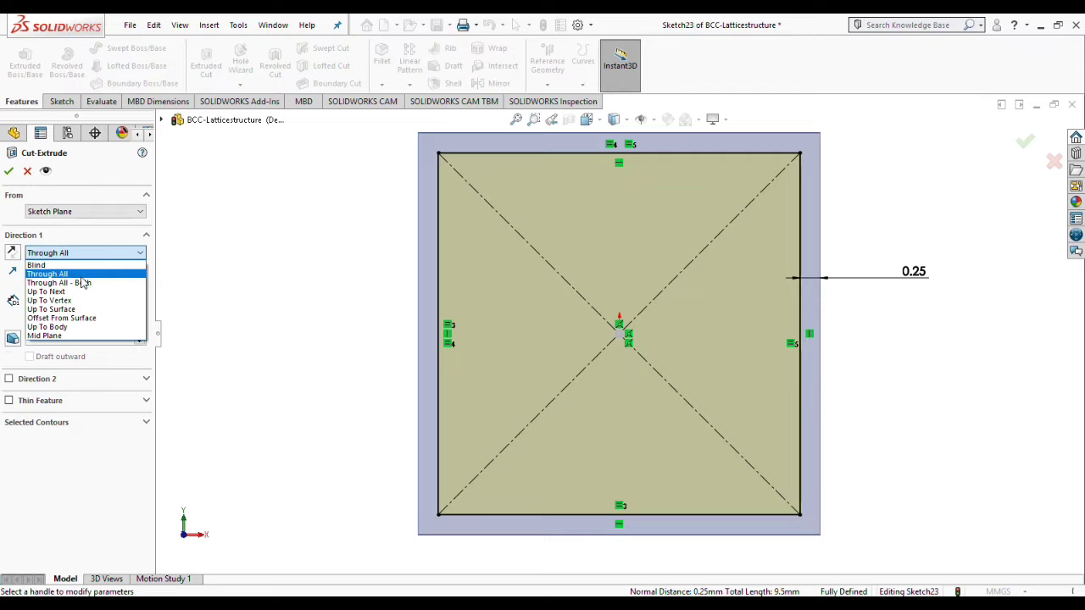
pyautogui.click(9, 171)
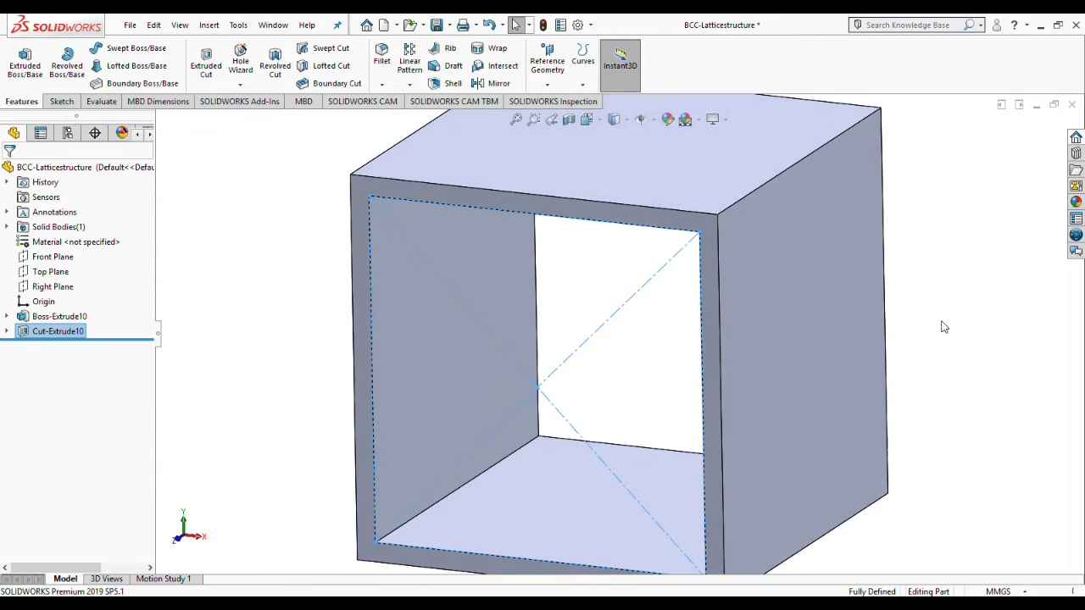
pyautogui.press('space')
pyautogui.click(516, 324)
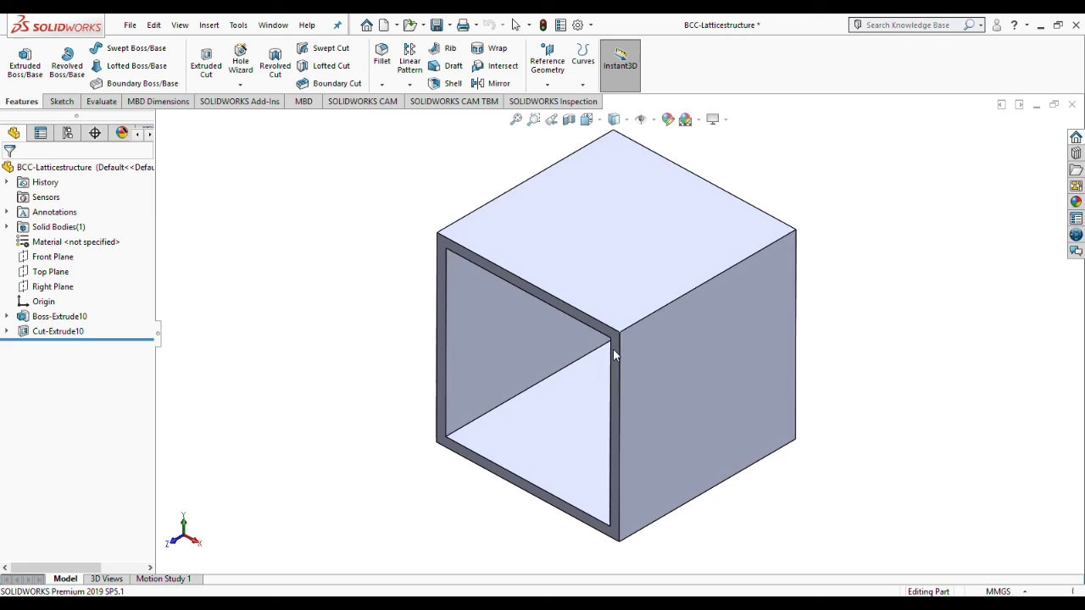
# On the cube's right face, viewed Normal To, sketch a centre rectangle from the origin
pyautogui.click(713, 405)
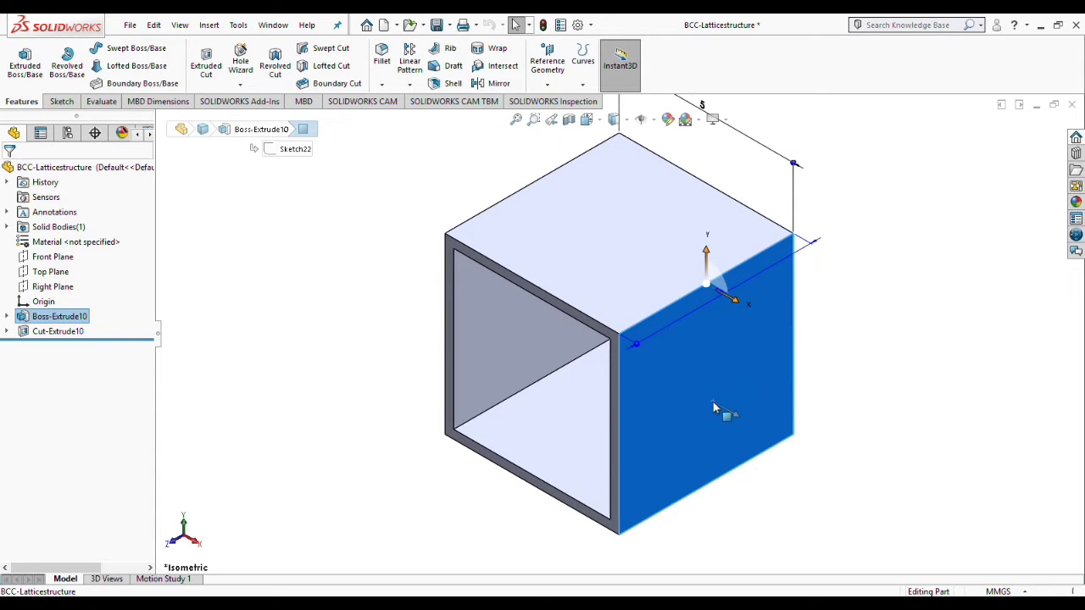
pyautogui.hotkey('ctrl', '8')
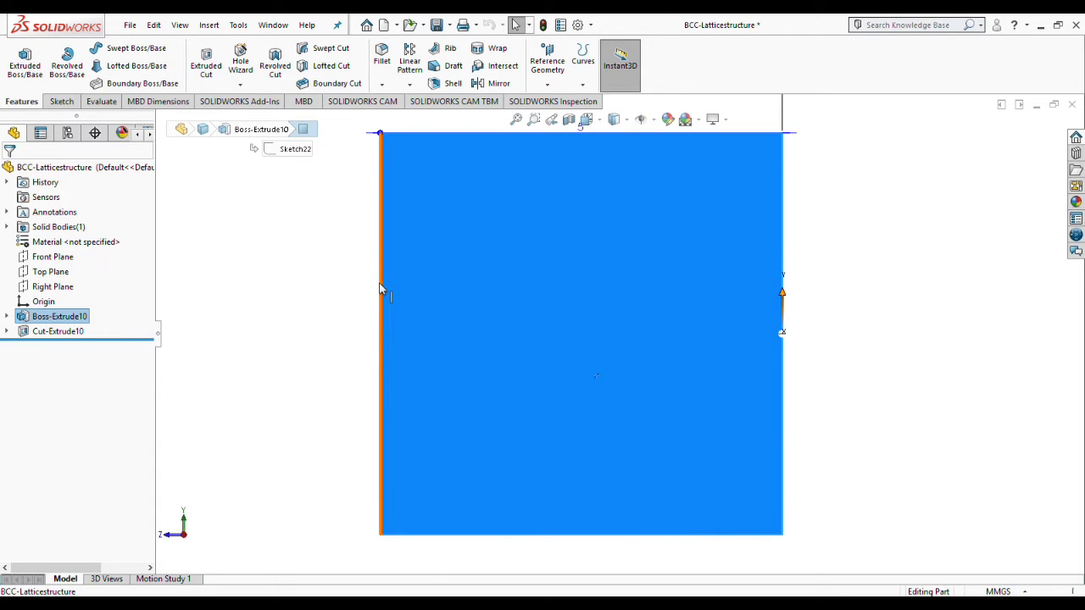
pyautogui.click(61, 100)
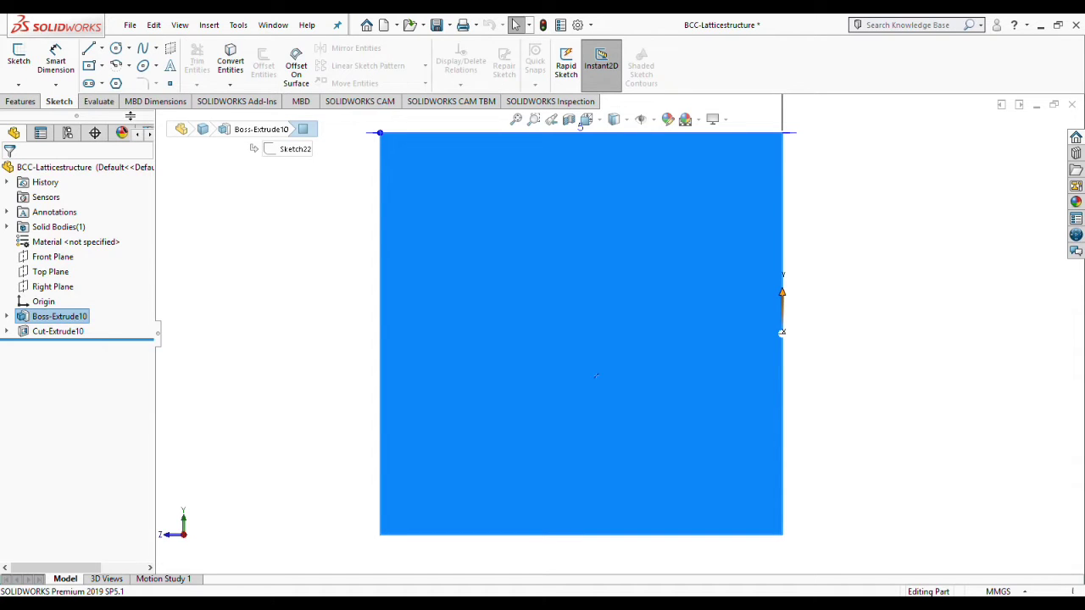
pyautogui.click(89, 65)
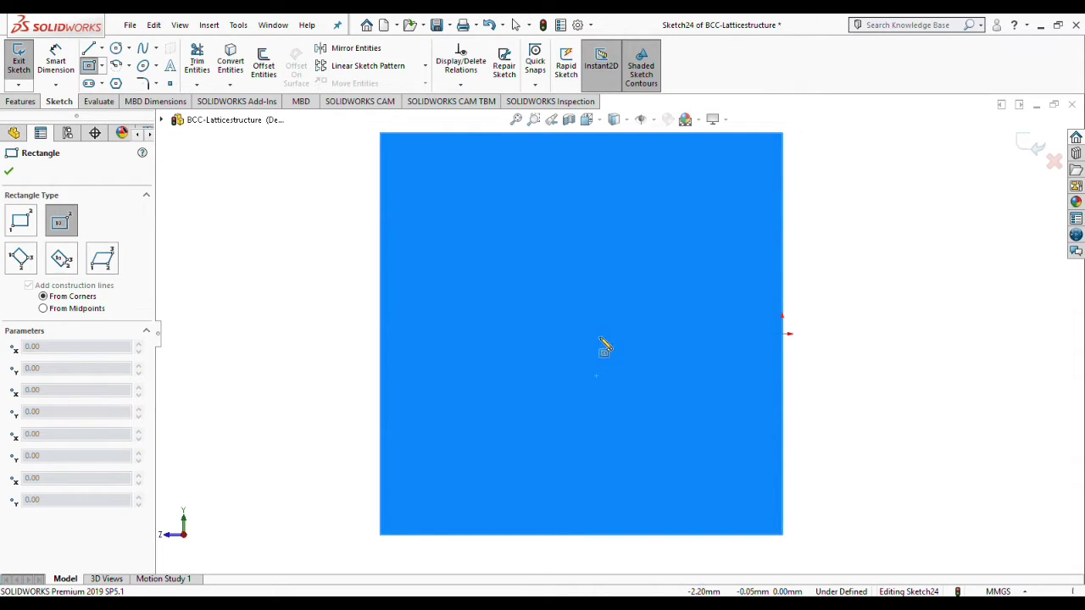
pyautogui.click(585, 334)
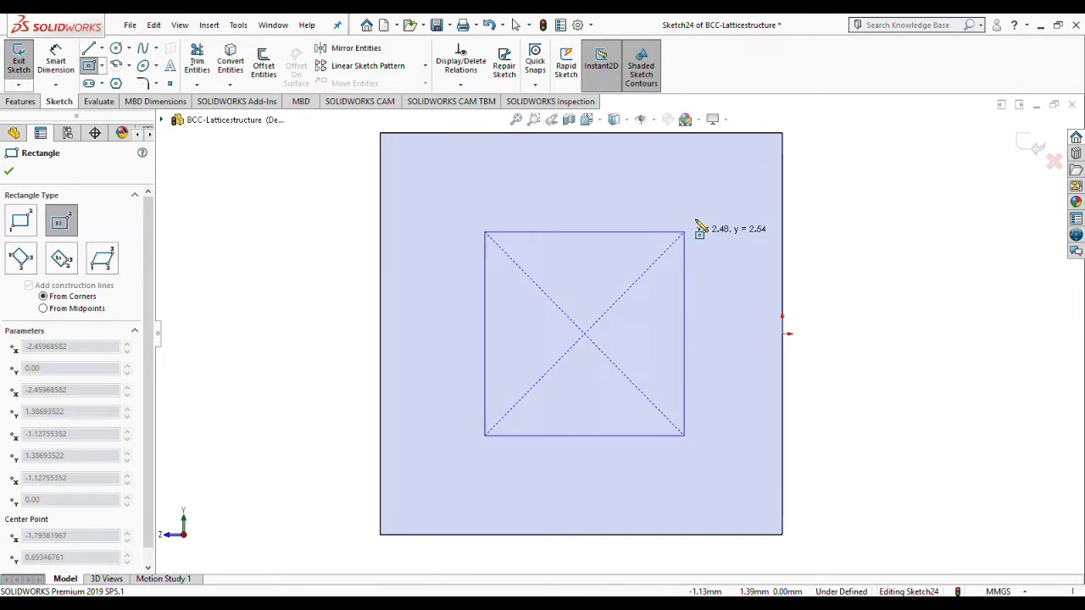
pyautogui.click(759, 153)
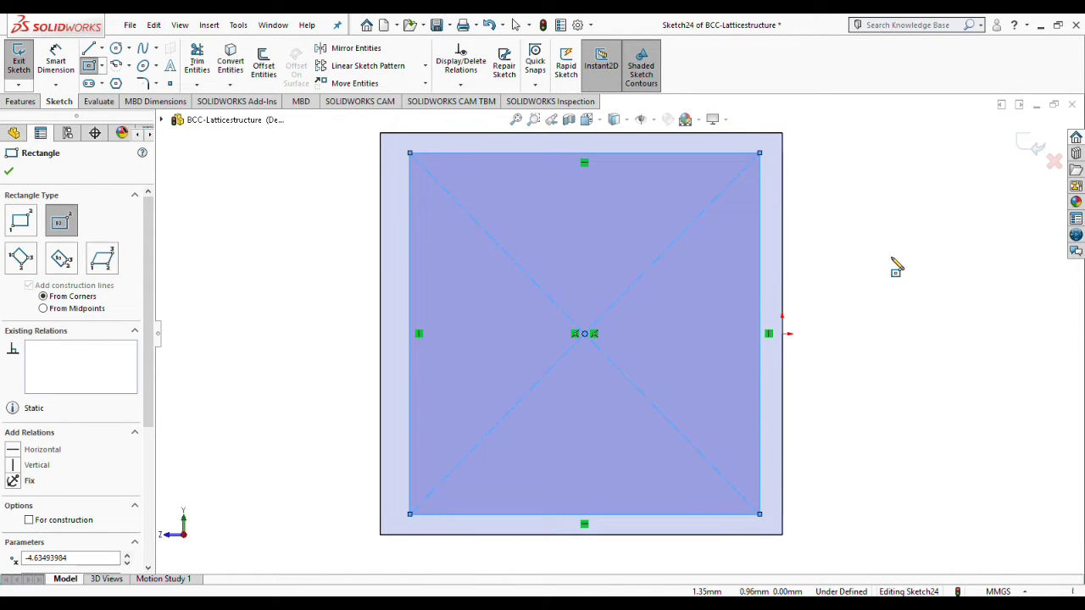
pyautogui.rightClick(831, 243)
pyautogui.click(839, 244)
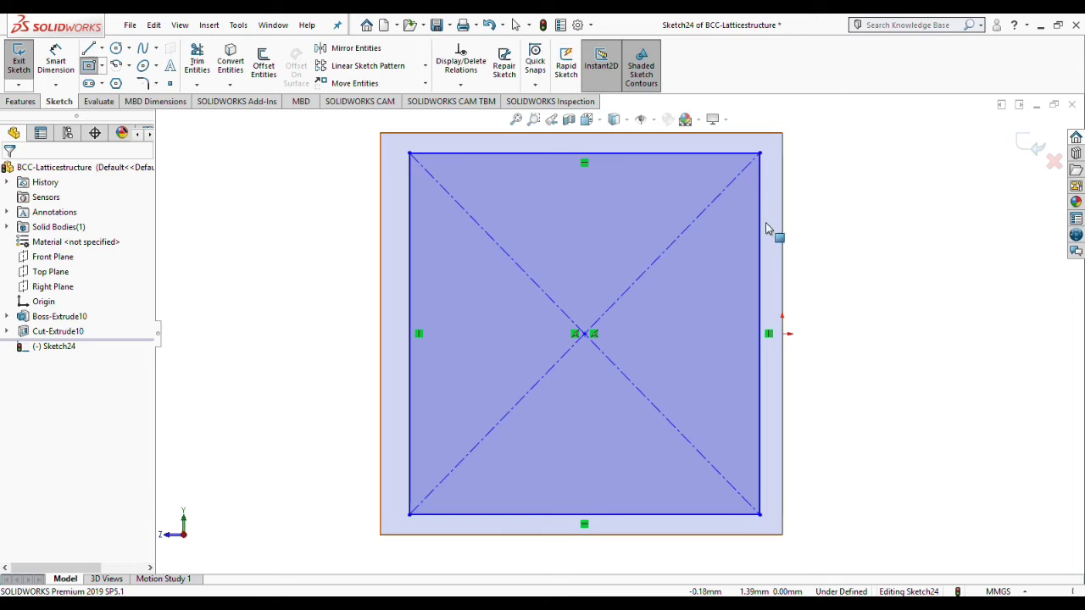
# Apply an Equal relation to the rectangle's four sides to make a square
pyautogui.click(693, 155)
pyautogui.keyDown('ctrl'); pyautogui.click(412, 189); pyautogui.keyUp('ctrl')
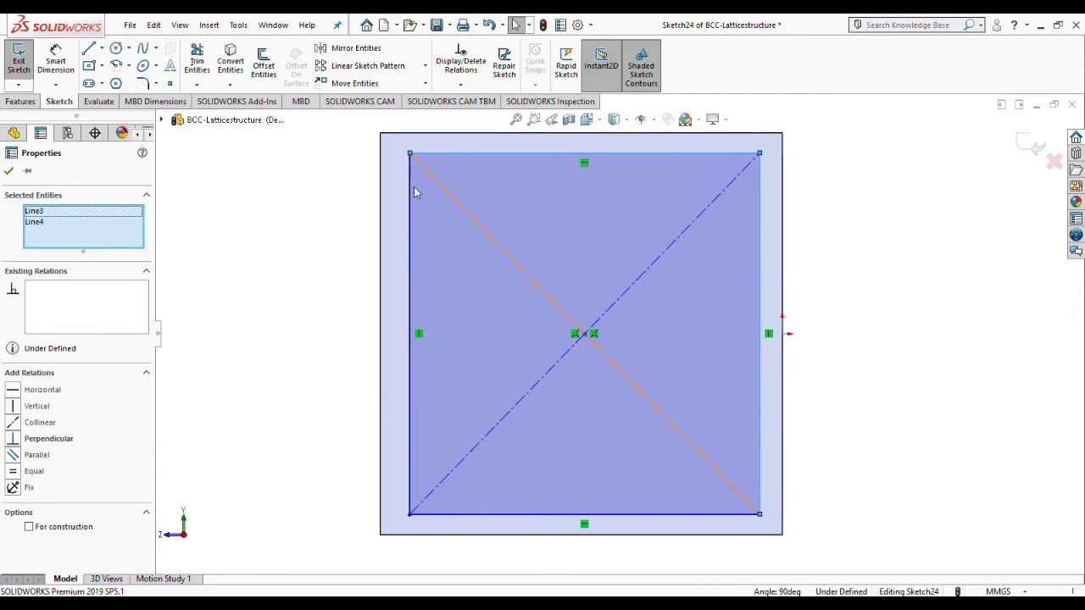
pyautogui.keyDown('ctrl'); pyautogui.click(413, 209); pyautogui.keyUp('ctrl')
pyautogui.keyDown('ctrl'); pyautogui.click(493, 513); pyautogui.keyUp('ctrl')
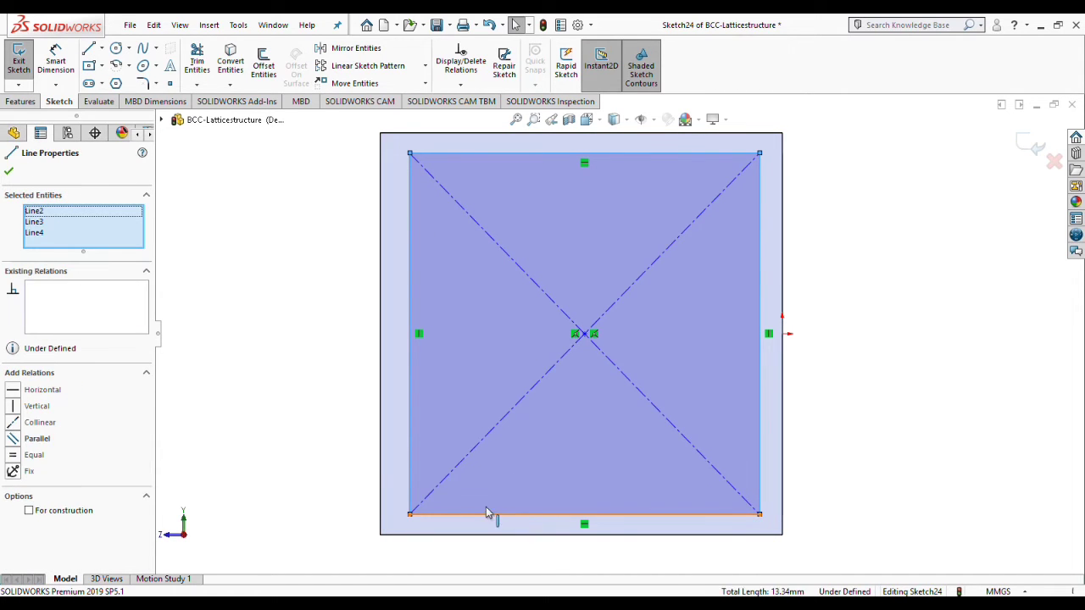
pyautogui.click(12, 460)
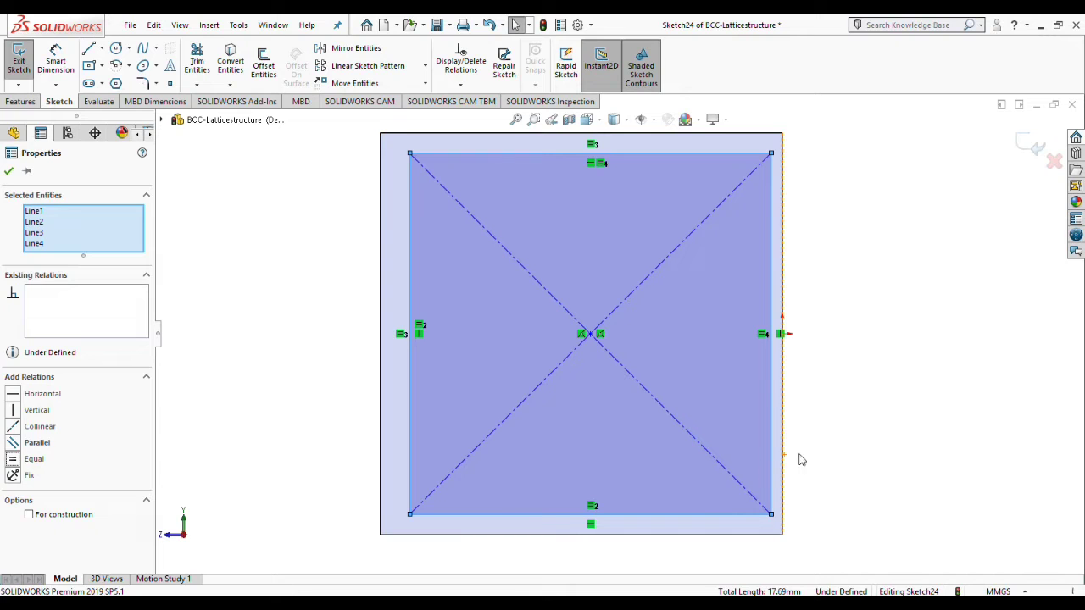
pyautogui.click(855, 423)
# Dimension the square's right and top sides 0.25 mm from the face edges
pyautogui.click(780, 262)
pyautogui.press('d')
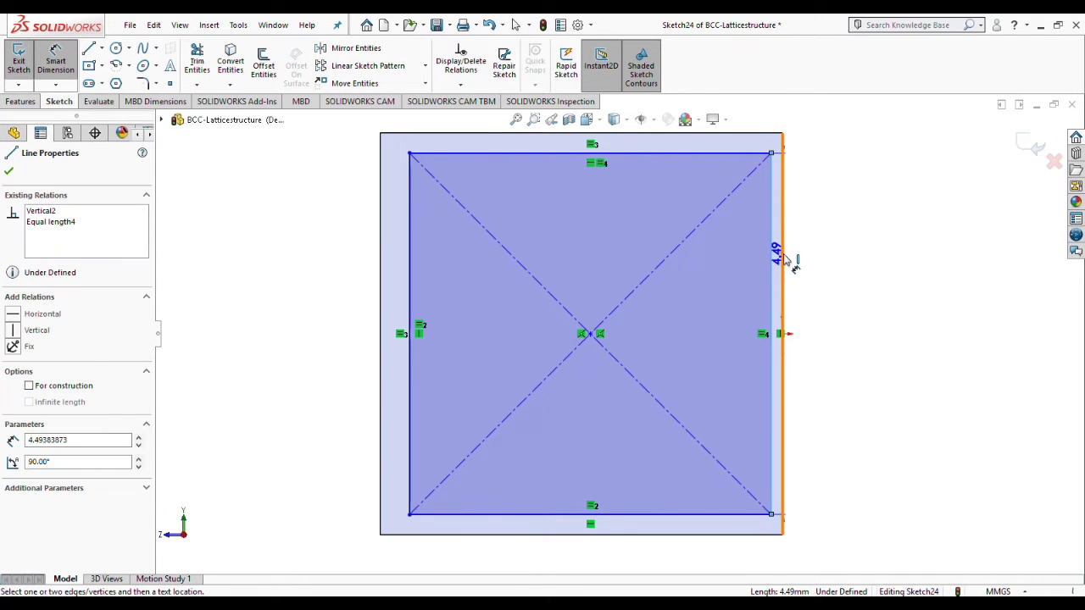
pyautogui.click(783, 257)
pyautogui.click(788, 270)
pyautogui.write('0.2')
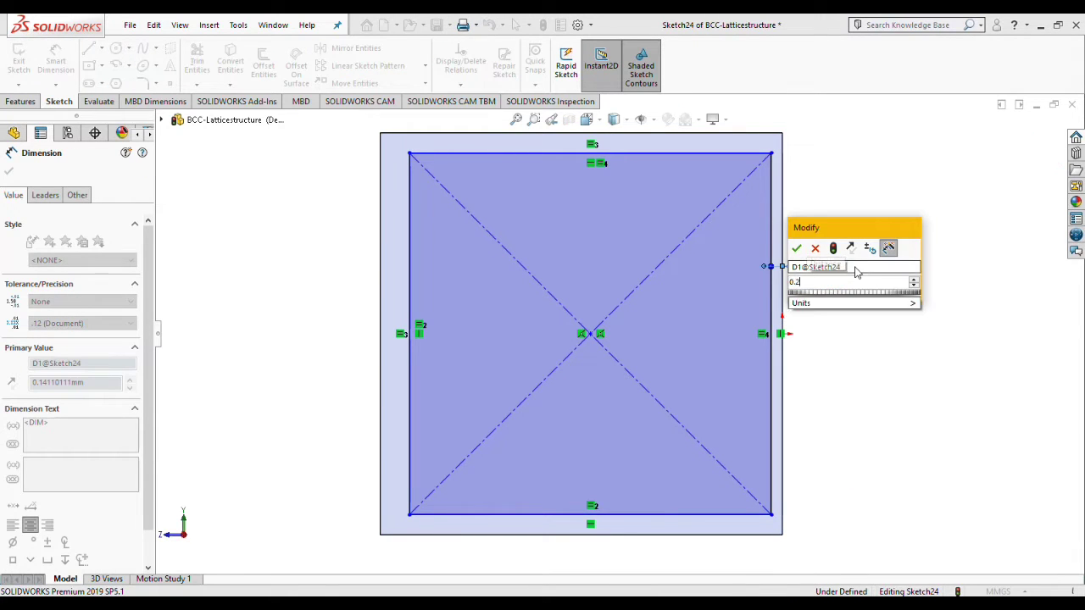
pyautogui.write('5')
pyautogui.press('Return')
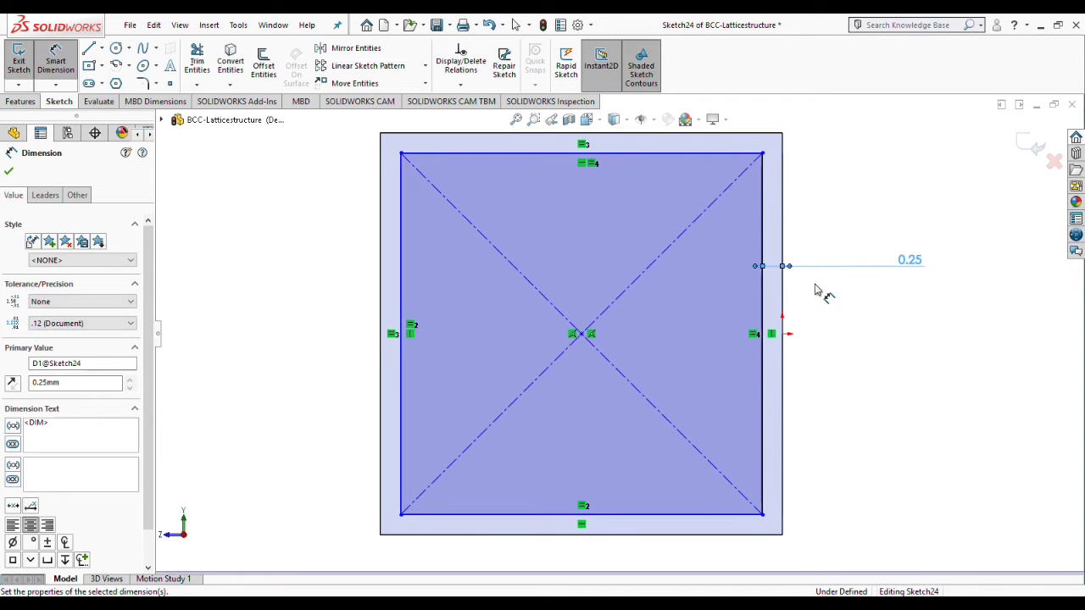
pyautogui.click(490, 144)
pyautogui.click(497, 134)
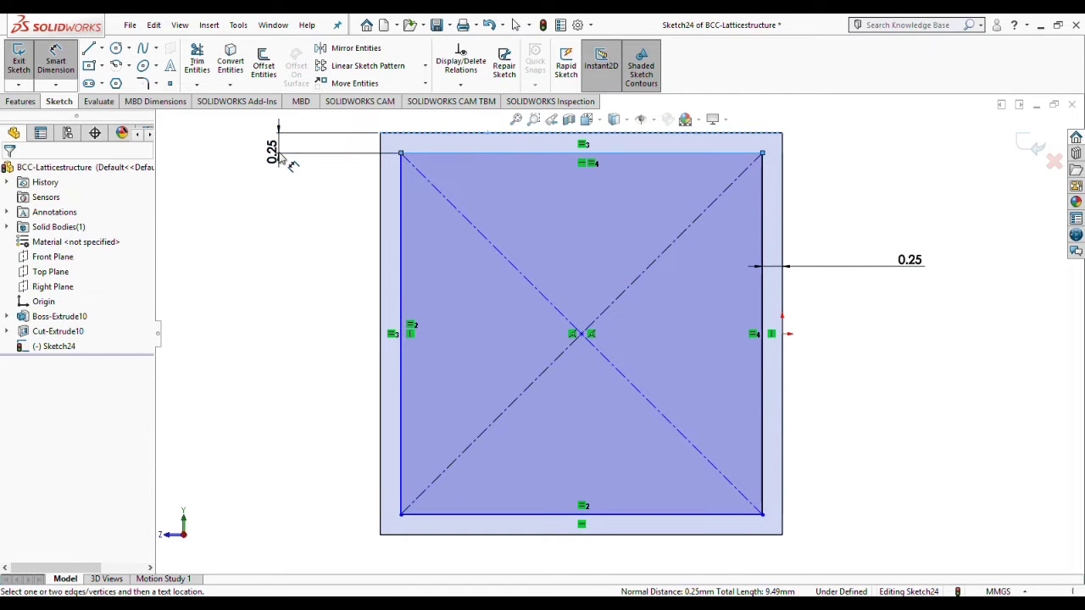
pyautogui.click(280, 151)
pyautogui.press('Return')
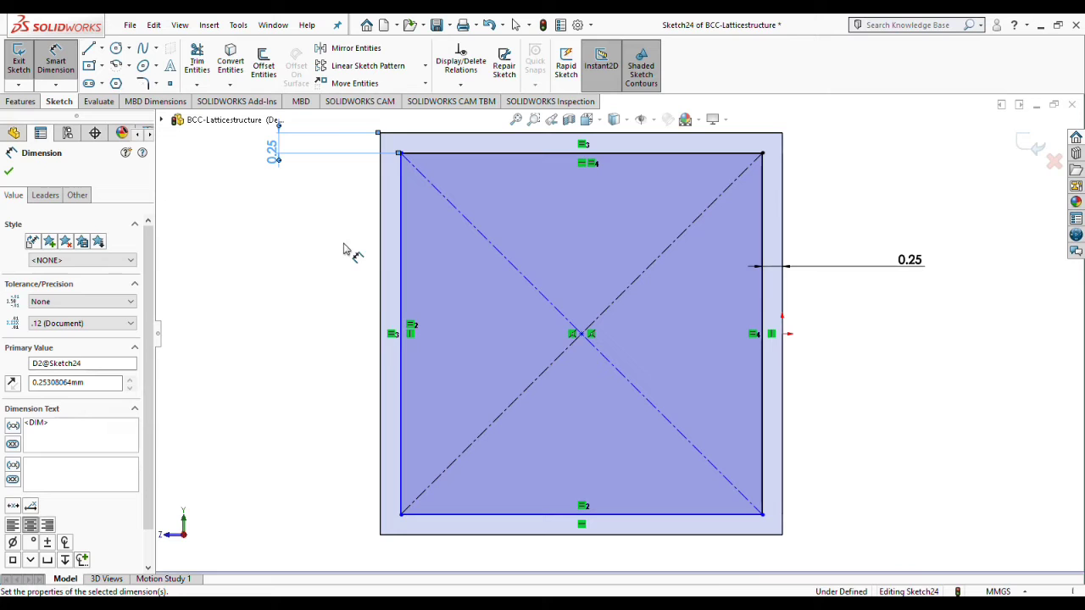
# Add the 0.25 mm left offset and discard the redundant over-defining bottom dimension
pyautogui.click(390, 320)
pyautogui.click(381, 322)
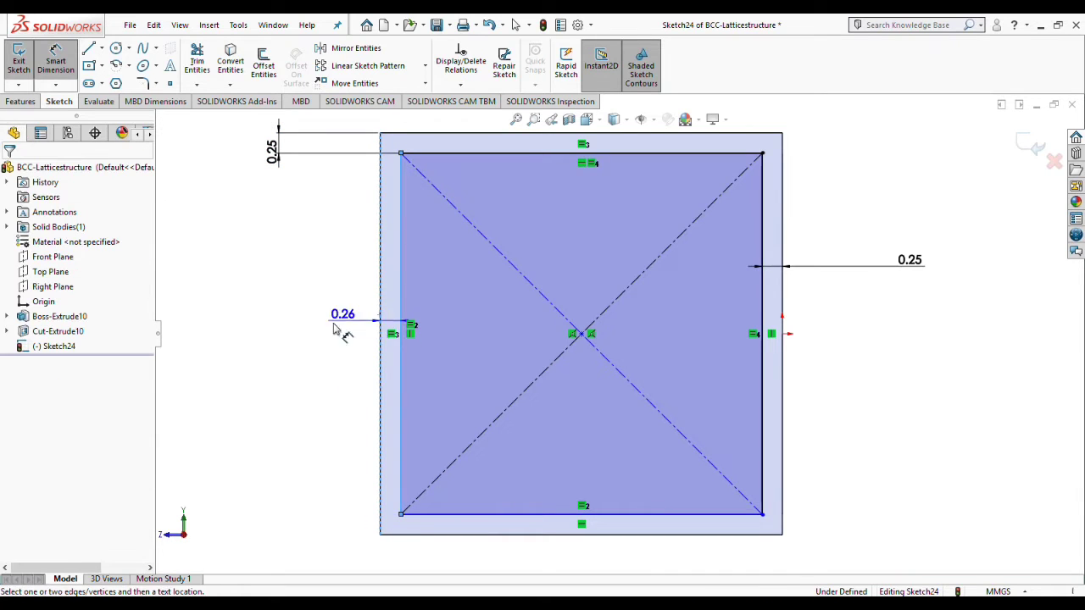
pyautogui.click(291, 336)
pyautogui.write('0.25')
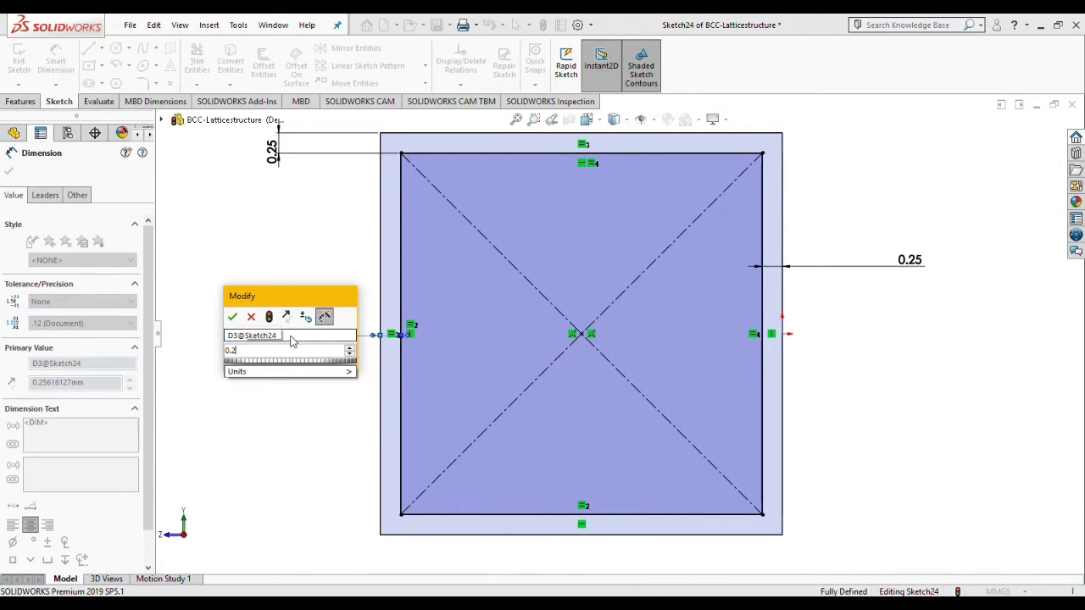
pyautogui.press('Return')
pyautogui.click(552, 533)
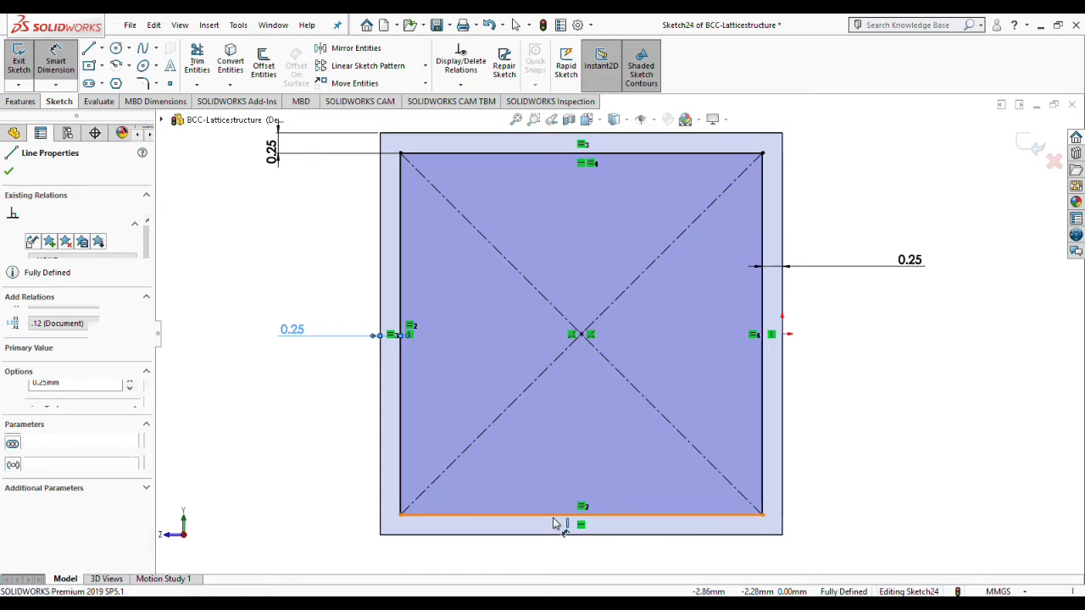
pyautogui.click(553, 515)
pyautogui.click(838, 519)
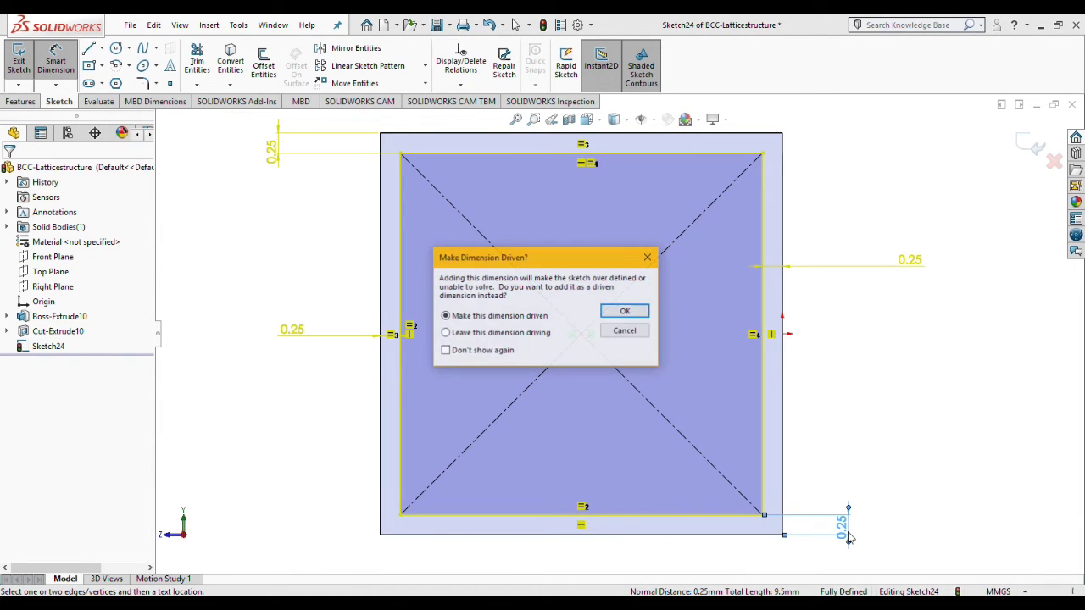
pyautogui.press('Escape')
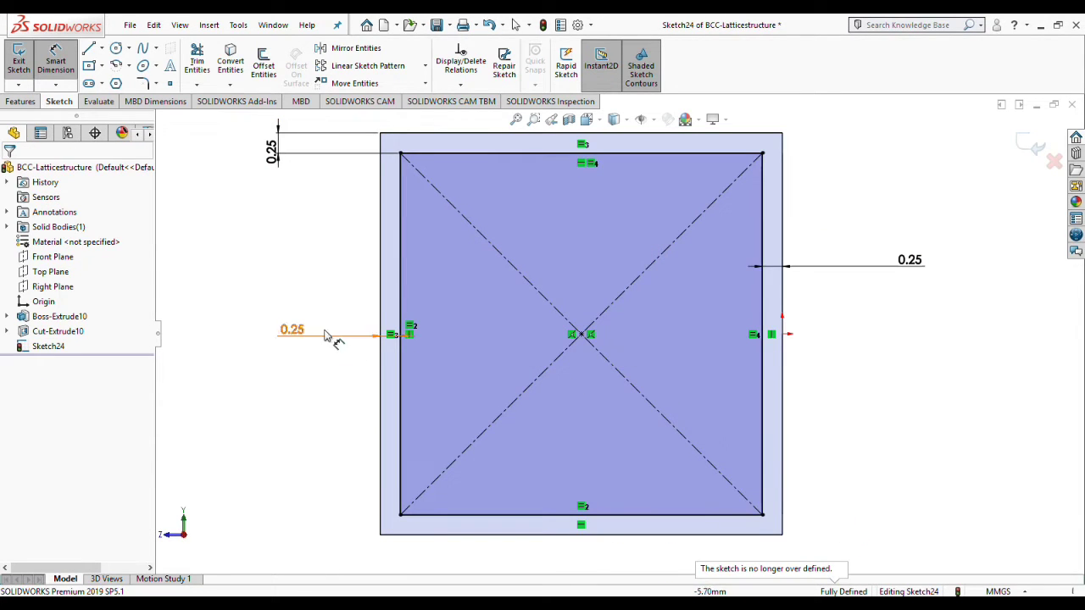
# Cut Sketch24's inset square Through All as Cut-Extrude11, then view the model Normal To a face
pyautogui.click(22, 102)
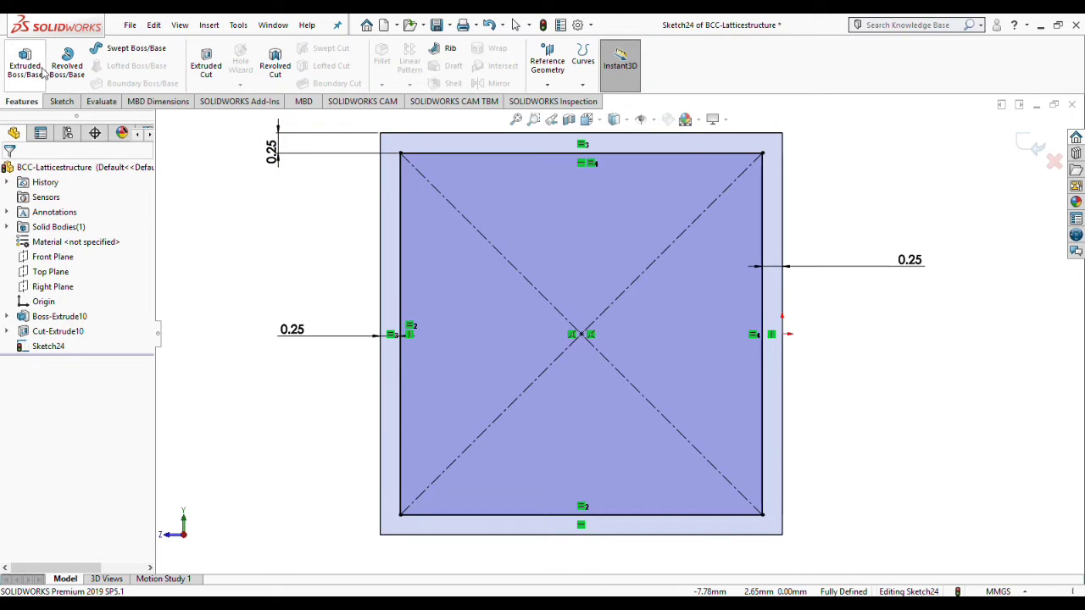
pyautogui.click(206, 63)
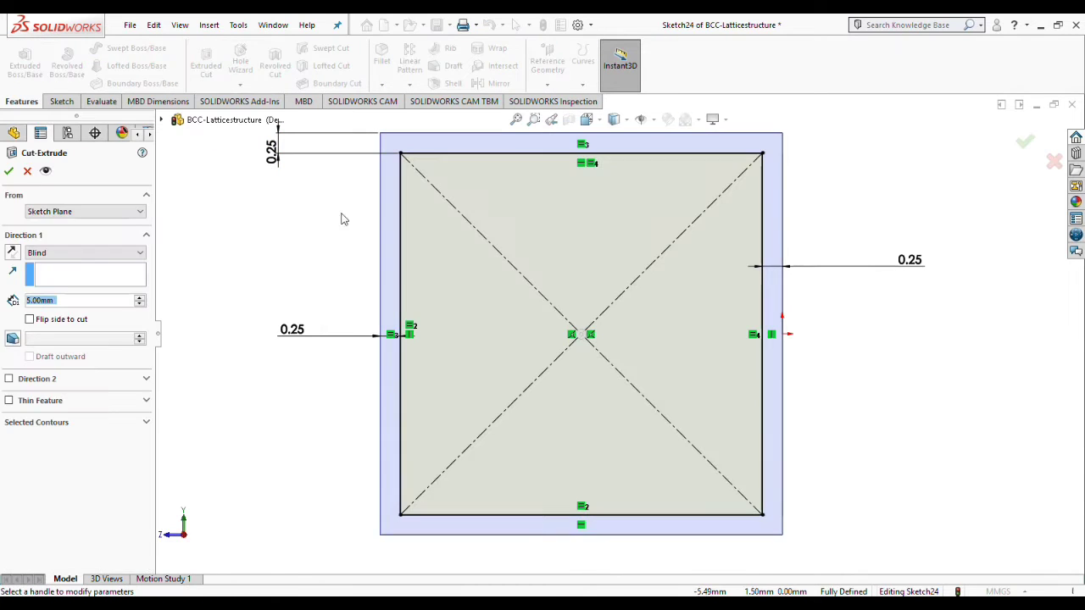
pyautogui.click(80, 252)
pyautogui.click(60, 274)
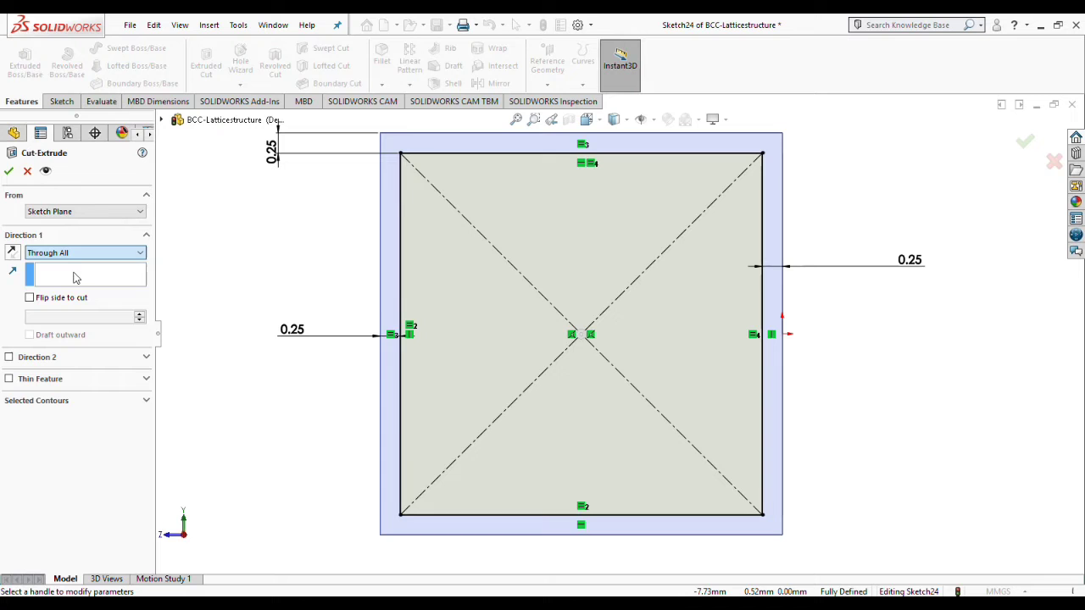
pyautogui.click(9, 170)
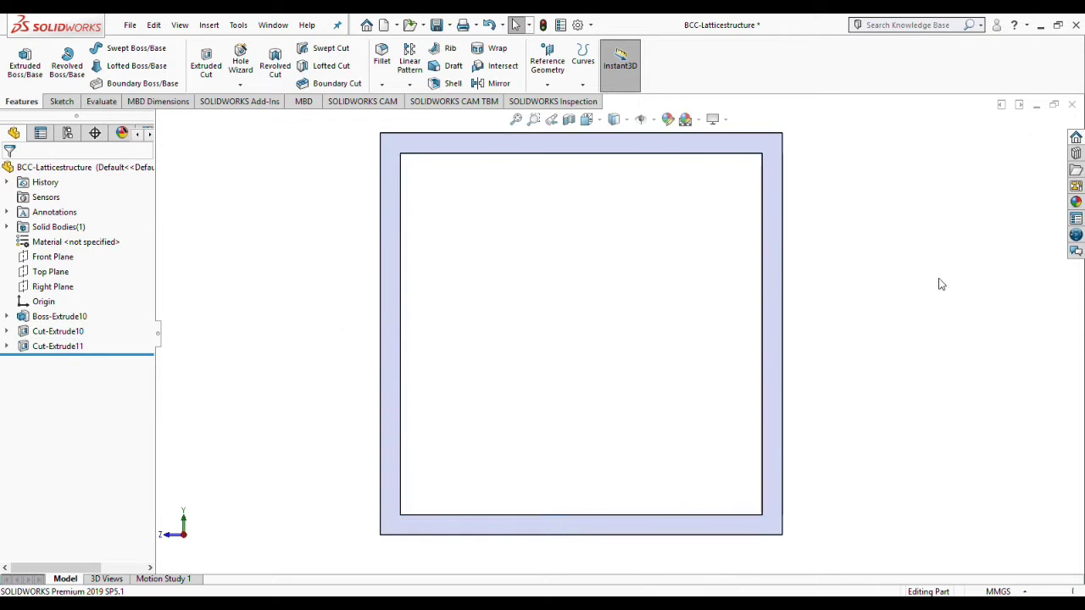
pyautogui.press('space')
pyautogui.click(465, 283)
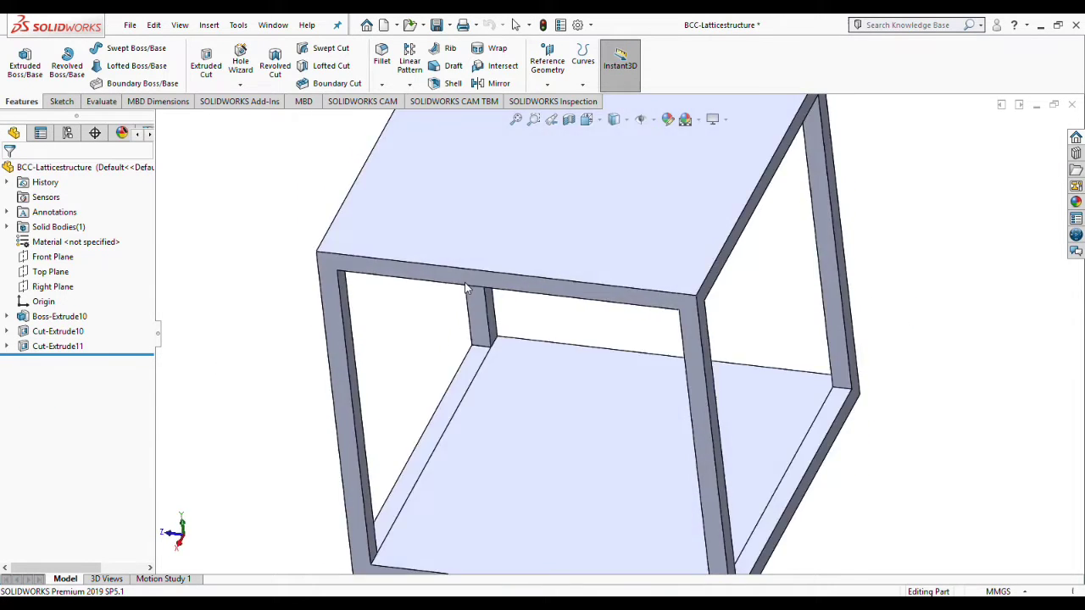
# Sketch a centre rectangle on the block's front face, centred at the origin
pyautogui.click(61, 102)
pyautogui.click(19, 55)
pyautogui.click(89, 66)
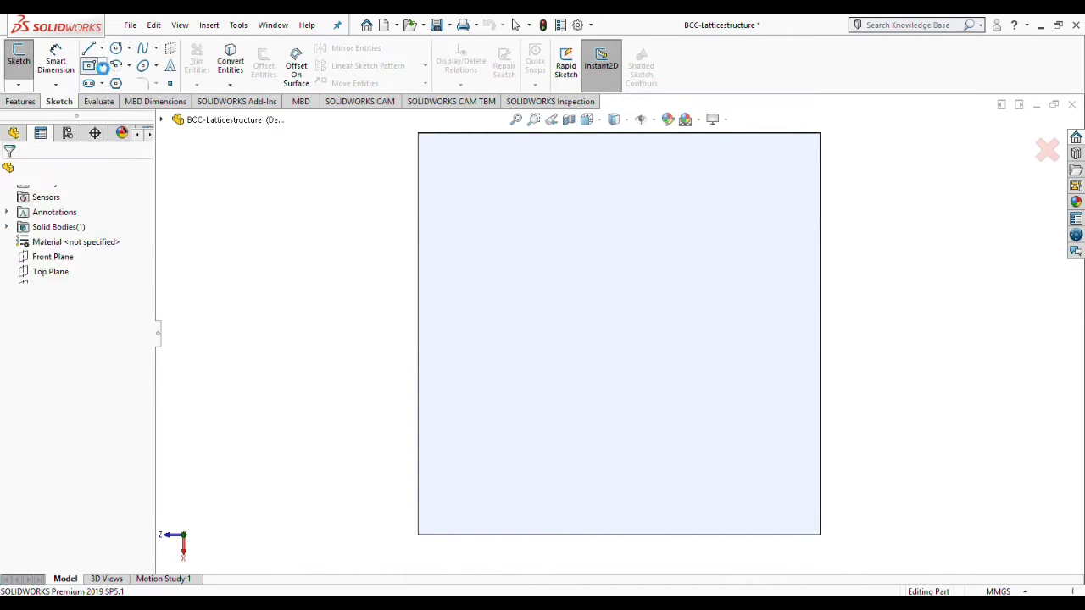
pyautogui.click(585, 299)
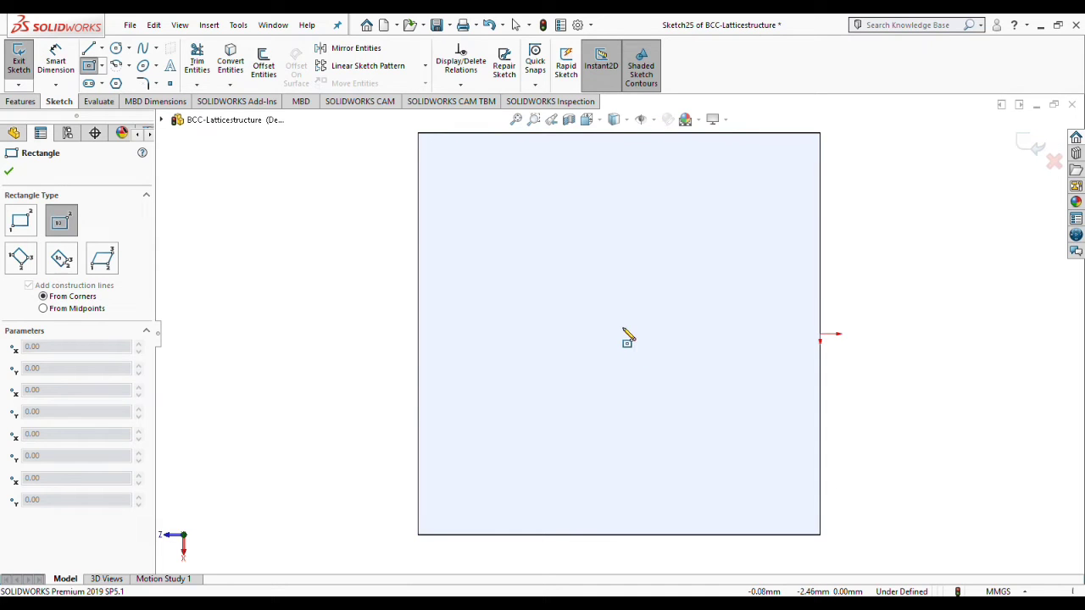
pyautogui.click(623, 333)
pyautogui.click(785, 159)
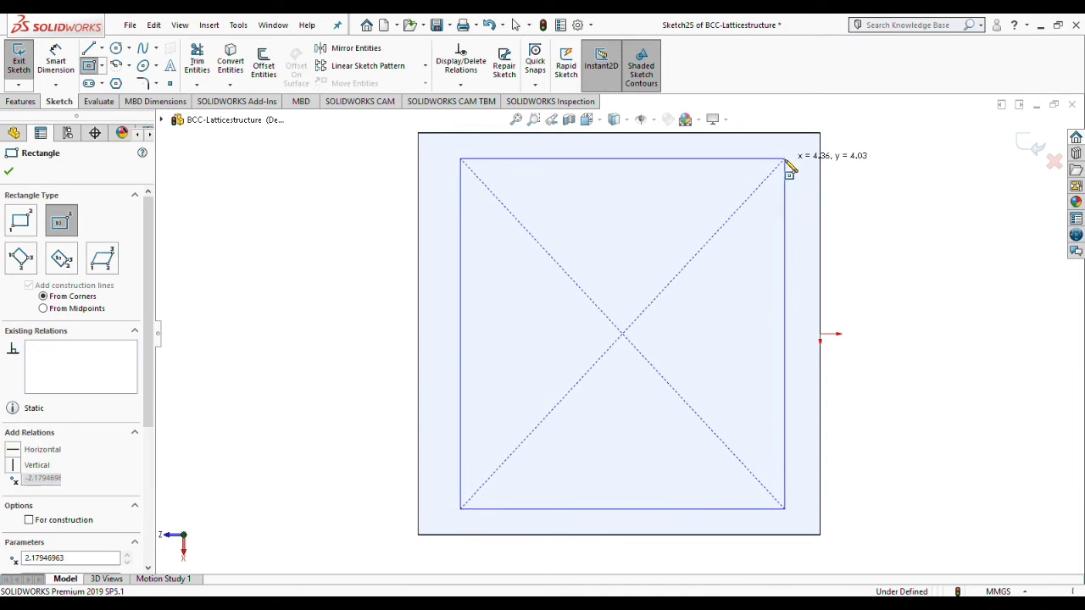
pyautogui.rightClick(897, 329)
pyautogui.click(911, 317)
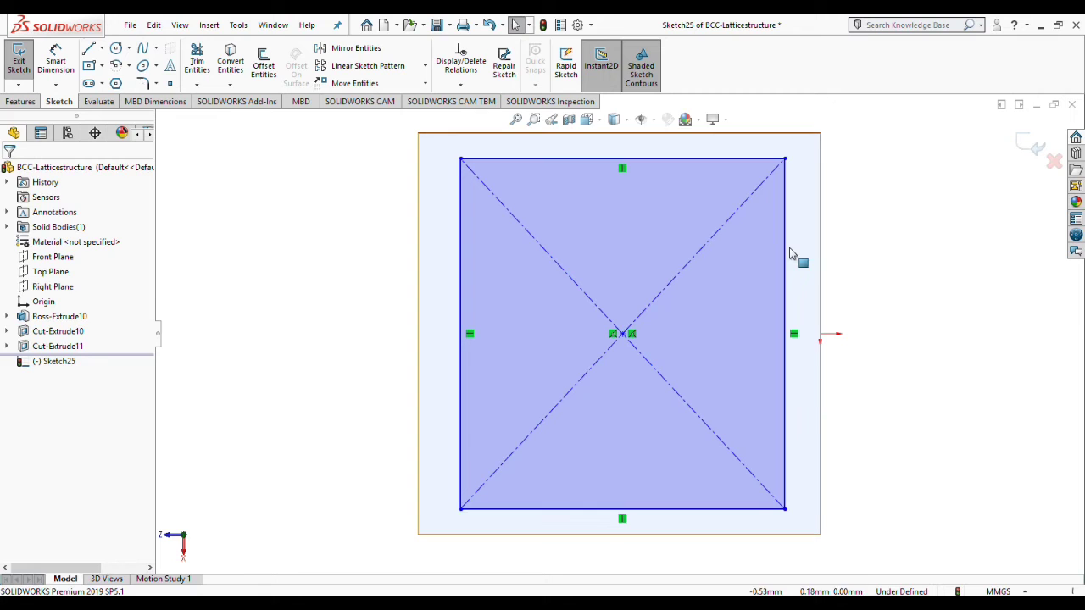
# Make all four rectangle edges equal so the rectangle becomes a square
pyautogui.click(743, 203)
pyautogui.click(711, 160)
pyautogui.keyDown('ctrl'); pyautogui.click(461, 195); pyautogui.keyUp('ctrl')
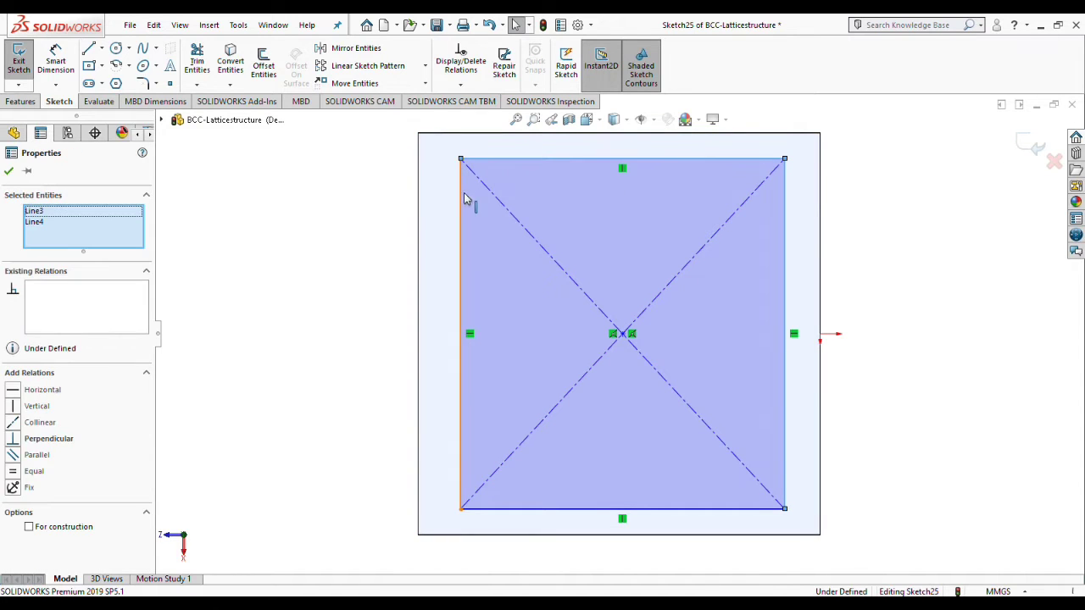
pyautogui.keyDown('ctrl'); pyautogui.click(581, 509); pyautogui.keyUp('ctrl')
pyautogui.keyDown('ctrl'); pyautogui.click(581, 509); pyautogui.keyUp('ctrl')
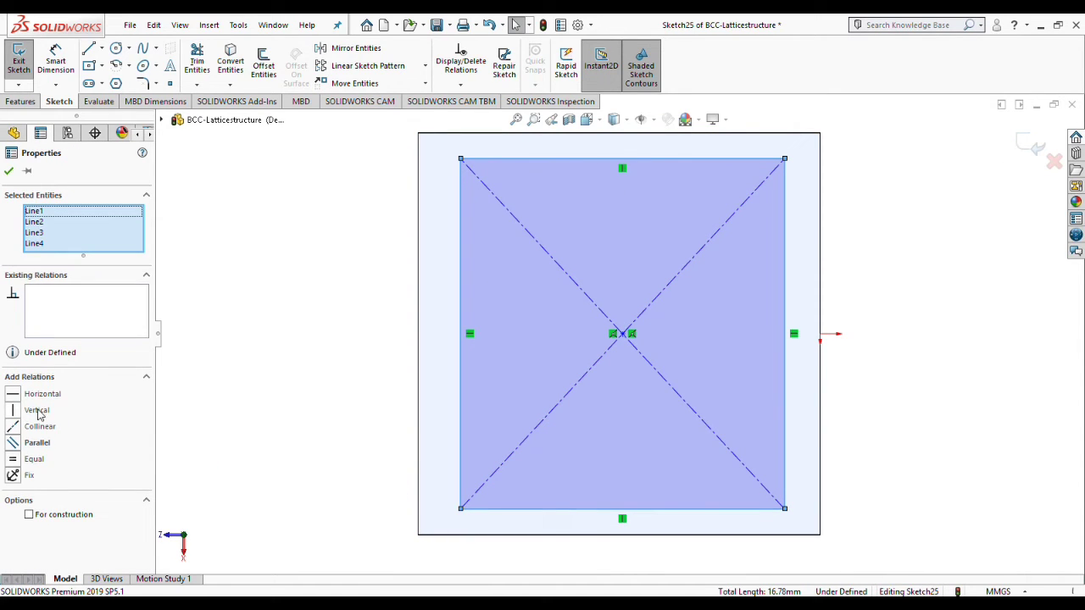
pyautogui.click(13, 459)
# Dimension the square's right and left offsets from the block edges to 0.25
pyautogui.press('d')
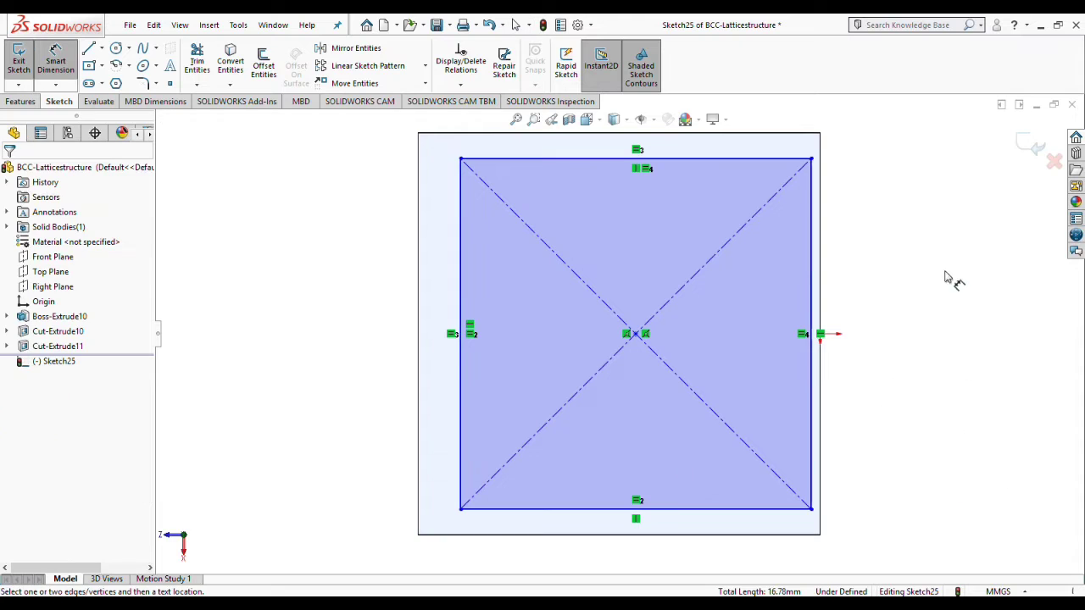
pyautogui.click(811, 280)
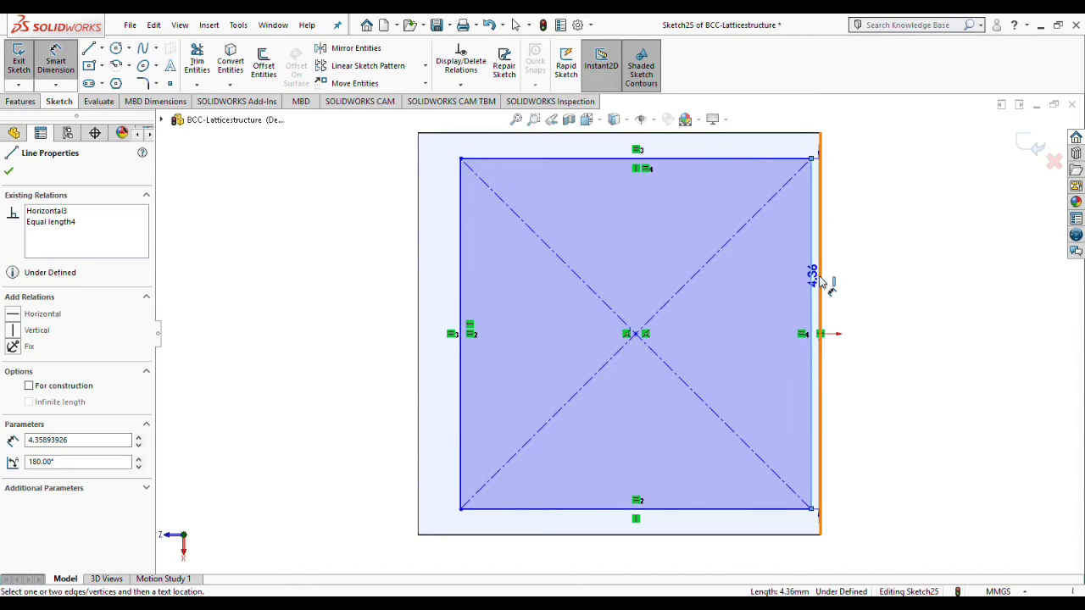
pyautogui.click(899, 282)
pyautogui.write('0.25')
pyautogui.press('Return')
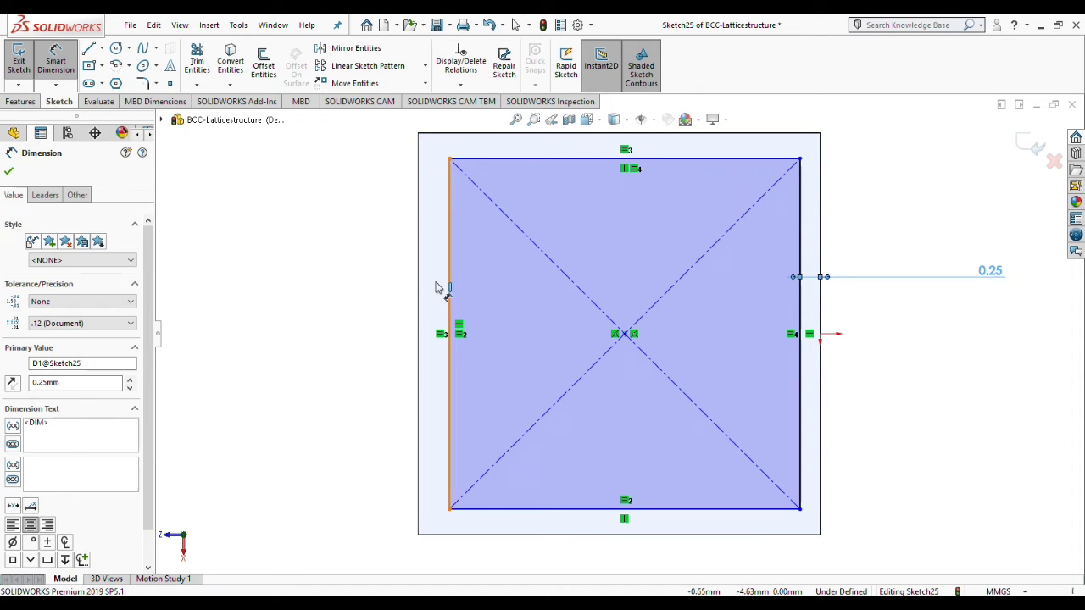
pyautogui.click(443, 287)
pyautogui.click(342, 292)
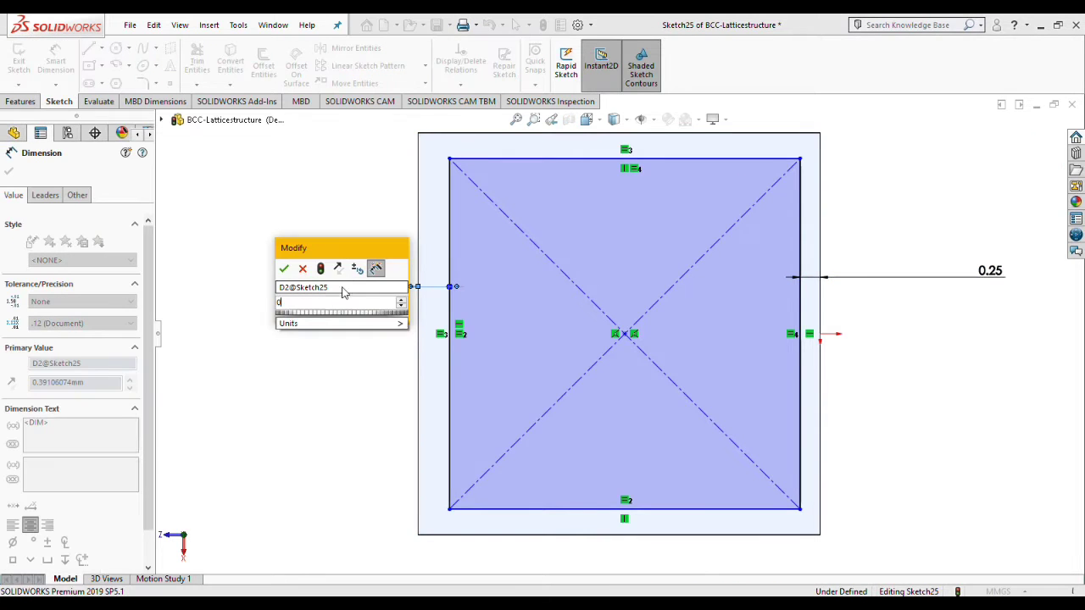
pyautogui.write('0.25')
pyautogui.press('Return')
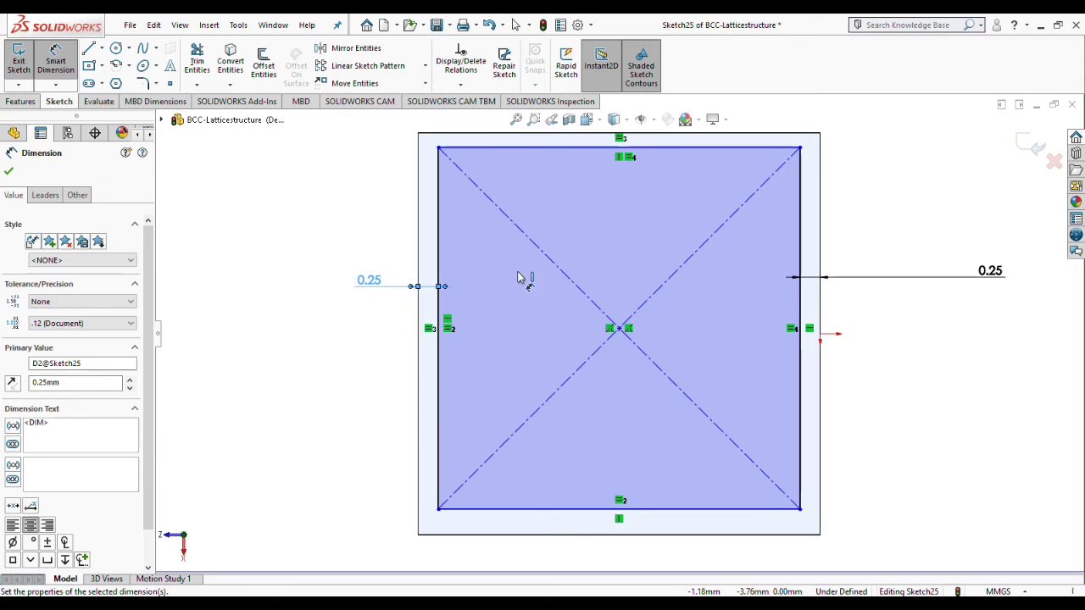
# Dimension the bottom offset to 0.25 and discard the redundant top dimension
pyautogui.click(503, 515)
pyautogui.click(503, 536)
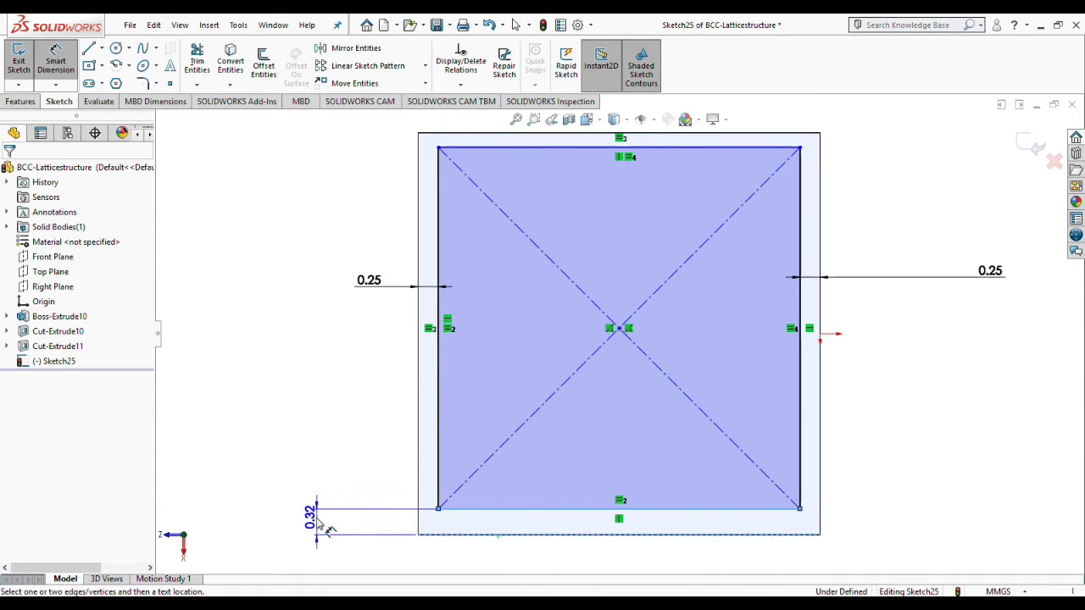
pyautogui.click(314, 519)
pyautogui.write('0.25')
pyautogui.press('Return')
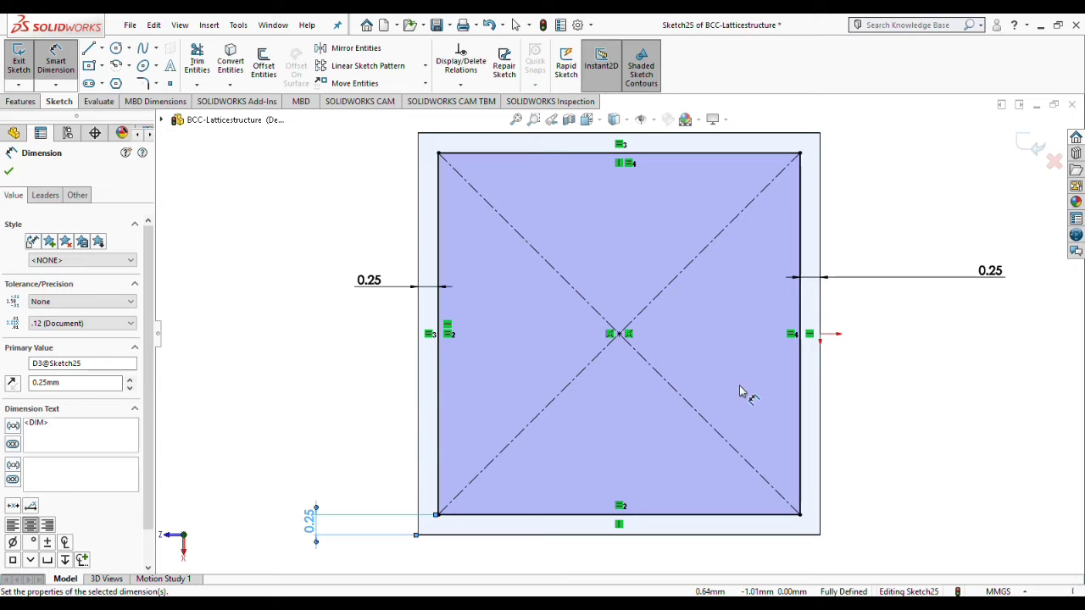
pyautogui.click(533, 157)
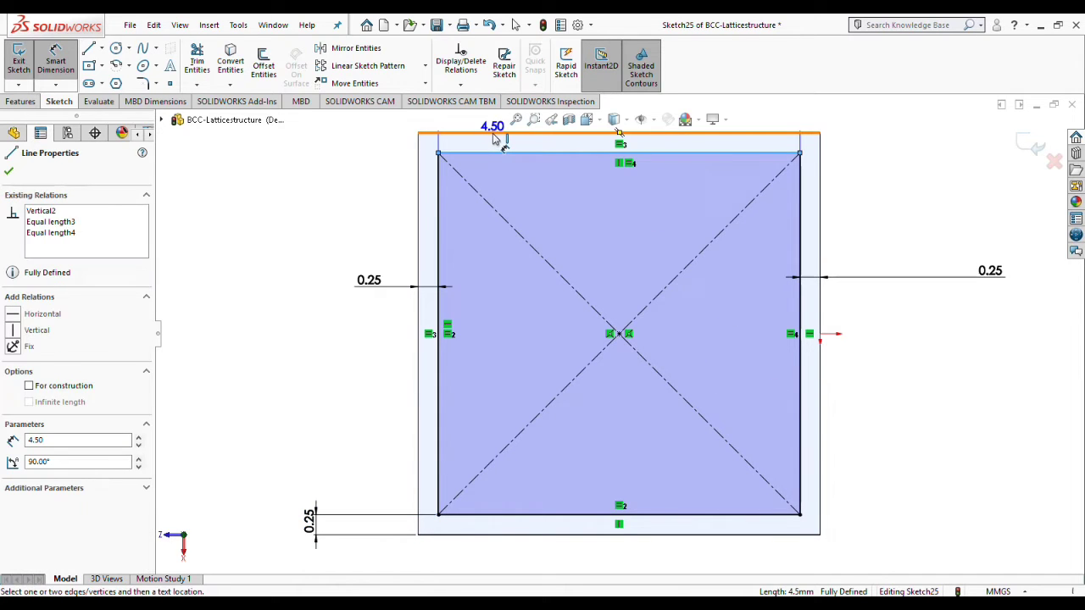
pyautogui.click(497, 133)
pyautogui.click(361, 150)
pyautogui.press('Escape')
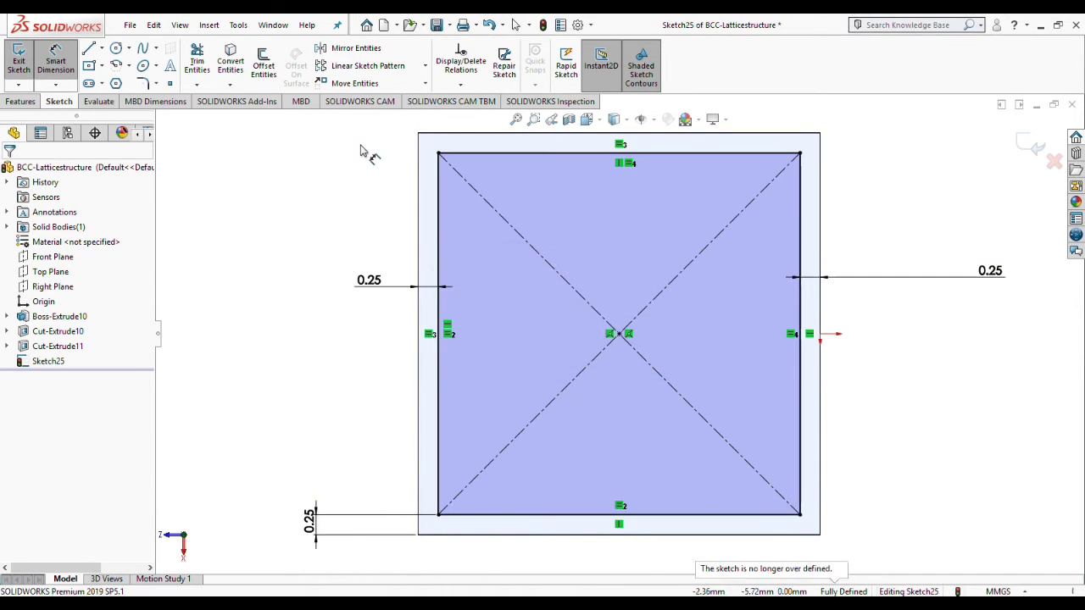
pyautogui.click(417, 205)
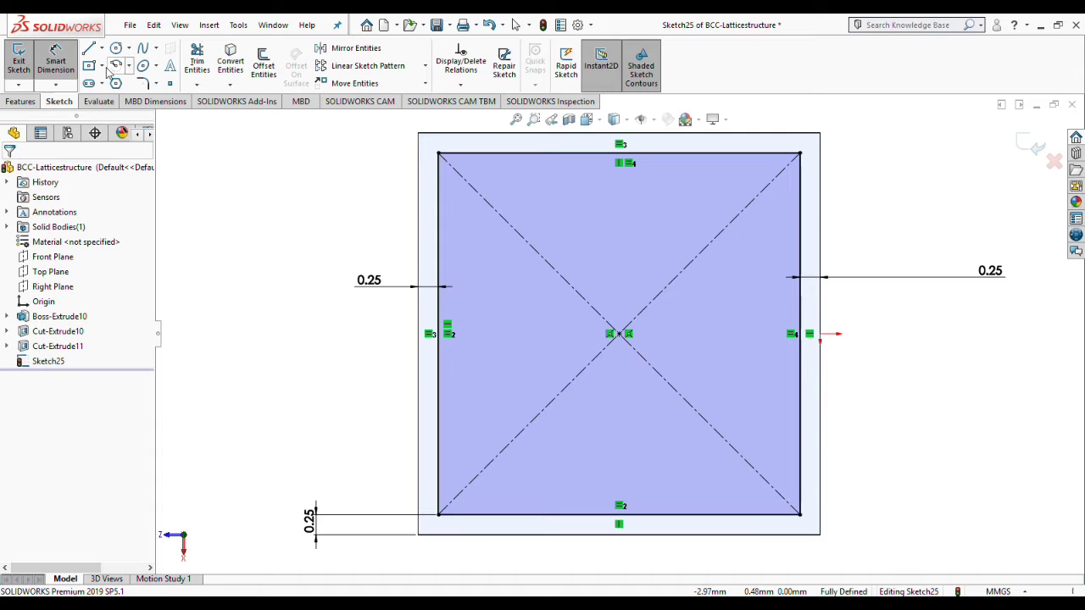
# Extrude-cut the inset square Through All as Cut-Extrude12
pyautogui.click(20, 102)
pyautogui.click(209, 66)
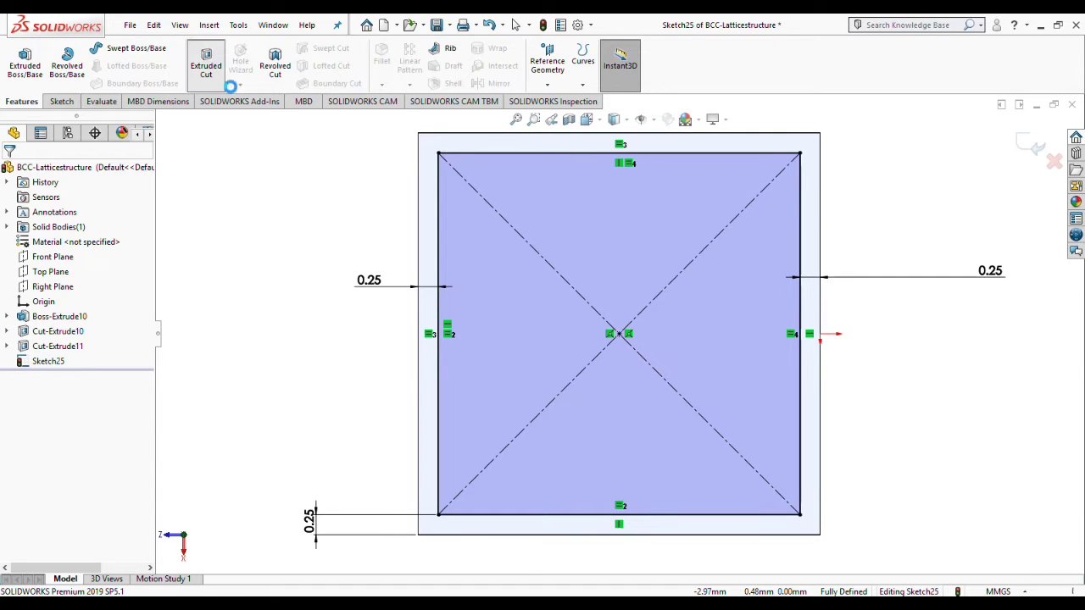
pyautogui.click(81, 253)
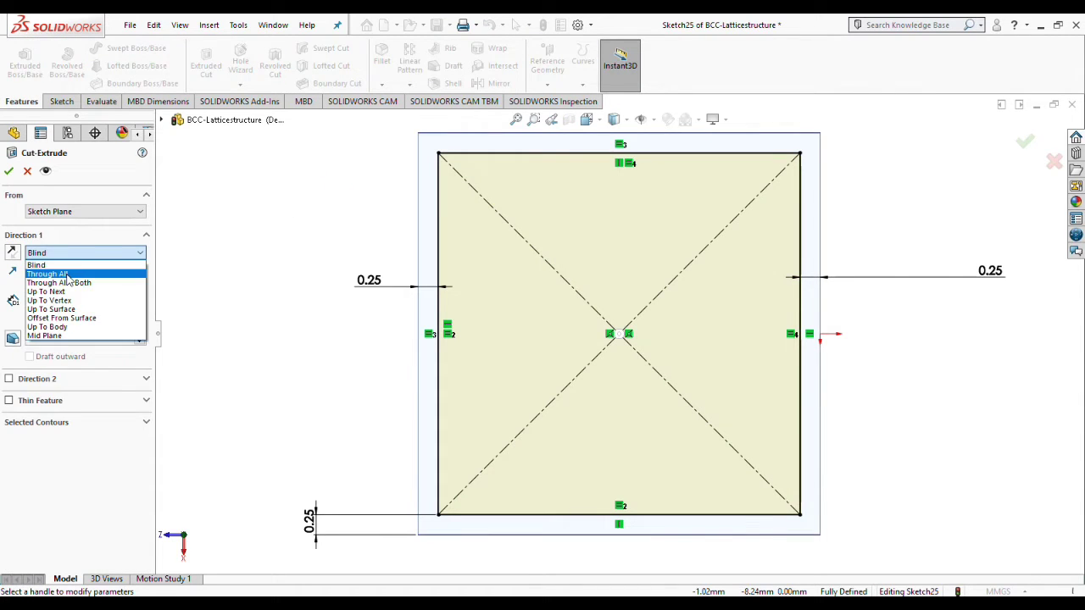
pyautogui.click(68, 272)
pyautogui.click(1025, 140)
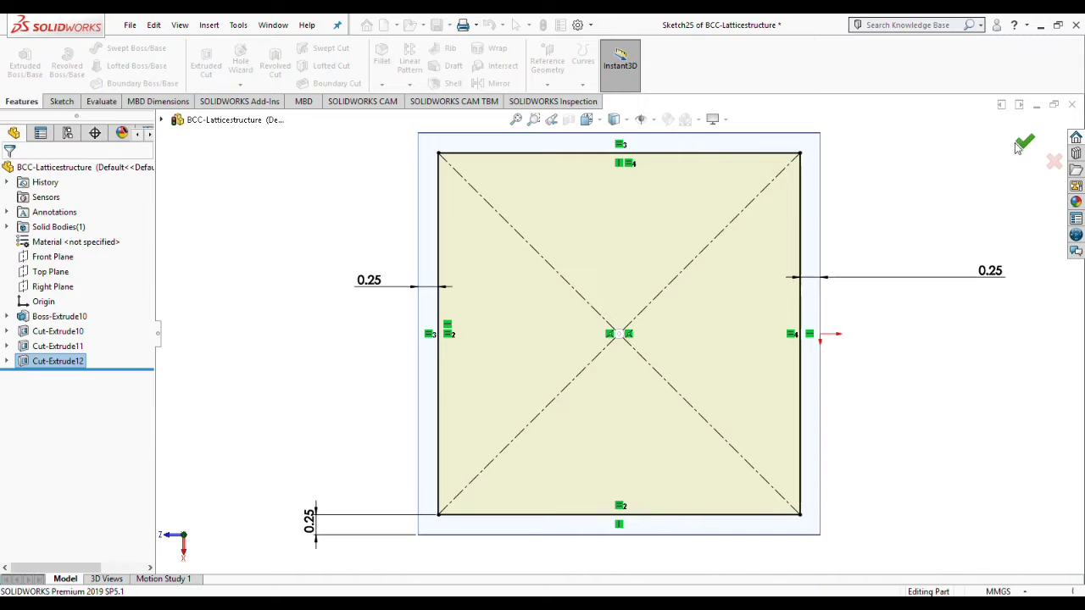
pyautogui.press('space')
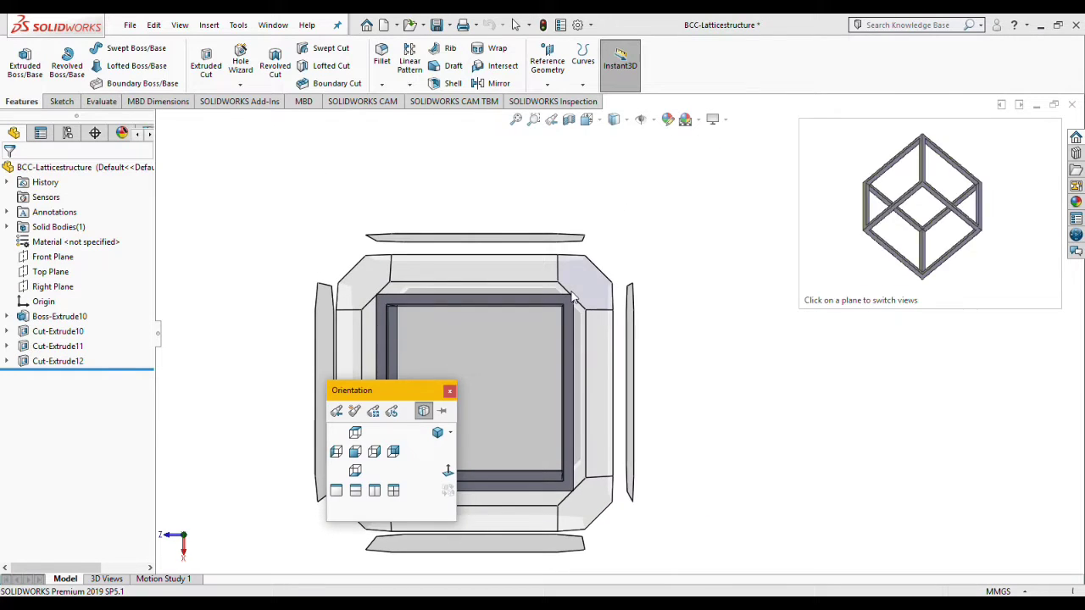
pyautogui.click(381, 441)
pyautogui.moveTo(750, 433); pyautogui.dragTo(662, 496, button='middle')
pyautogui.moveTo(638, 418); pyautogui.dragTo(625, 395, button='middle')
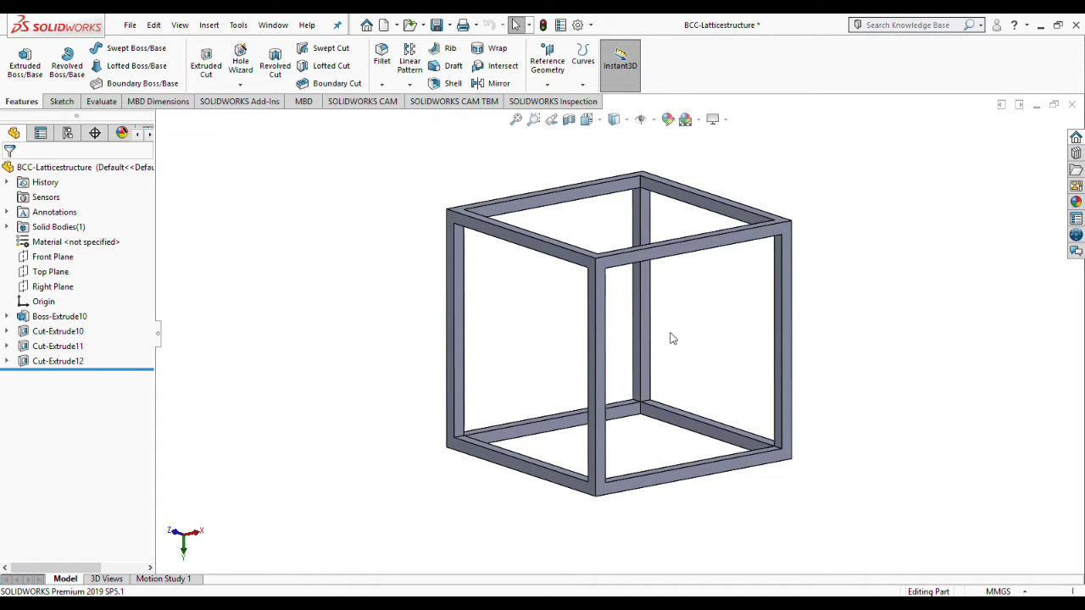
pyautogui.moveTo(670, 340)
pyautogui.mouseDown(button='middle')
pyautogui.moveTo(693, 325)
pyautogui.moveTo(658, 344)
pyautogui.mouseUp(button='middle')
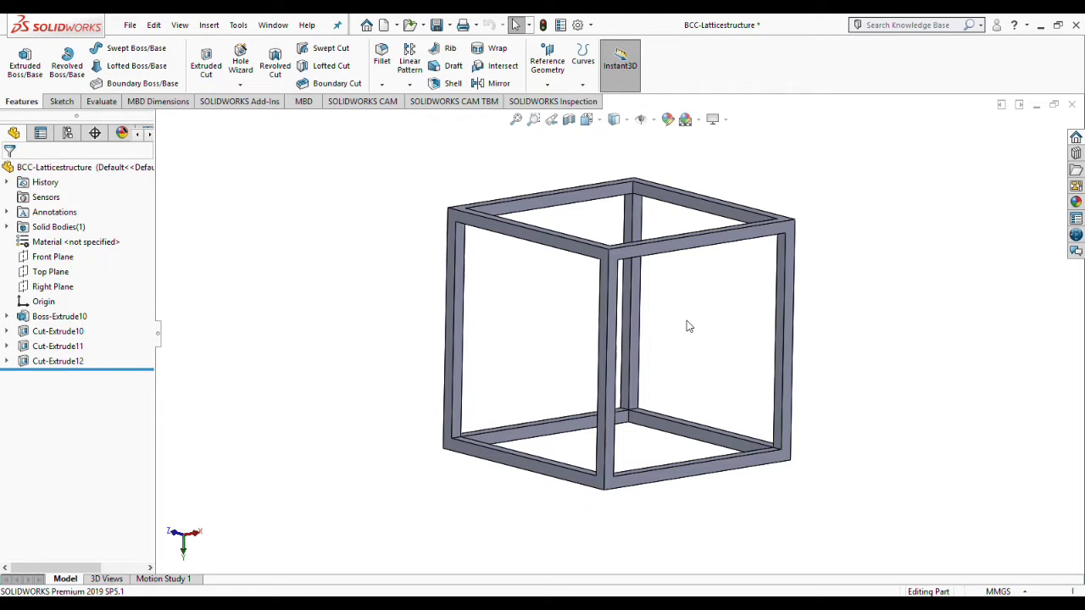
pyautogui.moveTo(541, 313); pyautogui.dragTo(637, 332, button='middle')
pyautogui.scroll(-5, 645, 297)
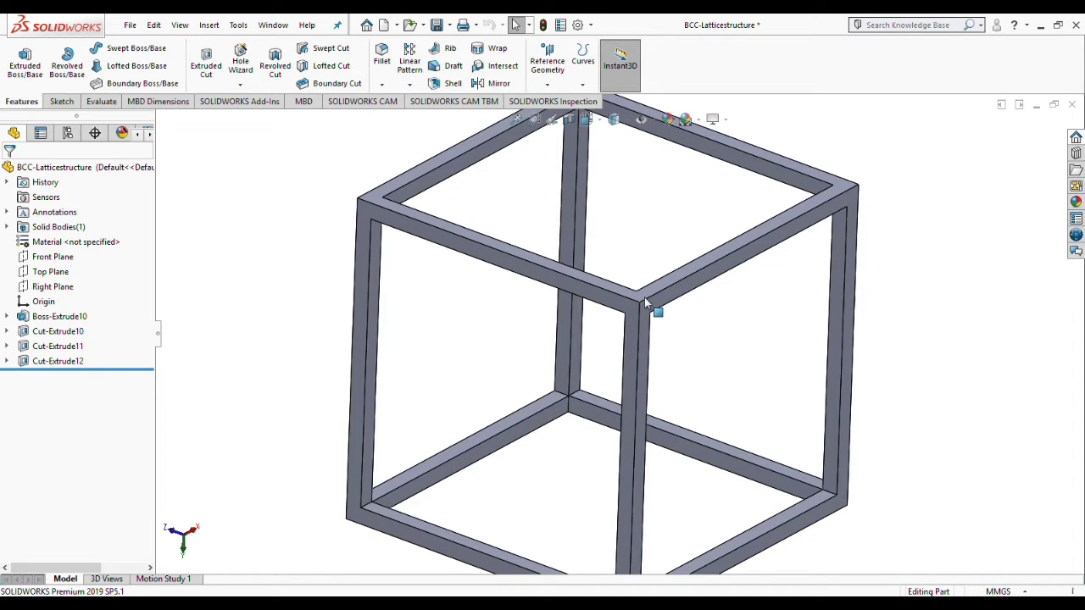
pyautogui.moveTo(741, 364); pyautogui.dragTo(740, 370, button='middle')
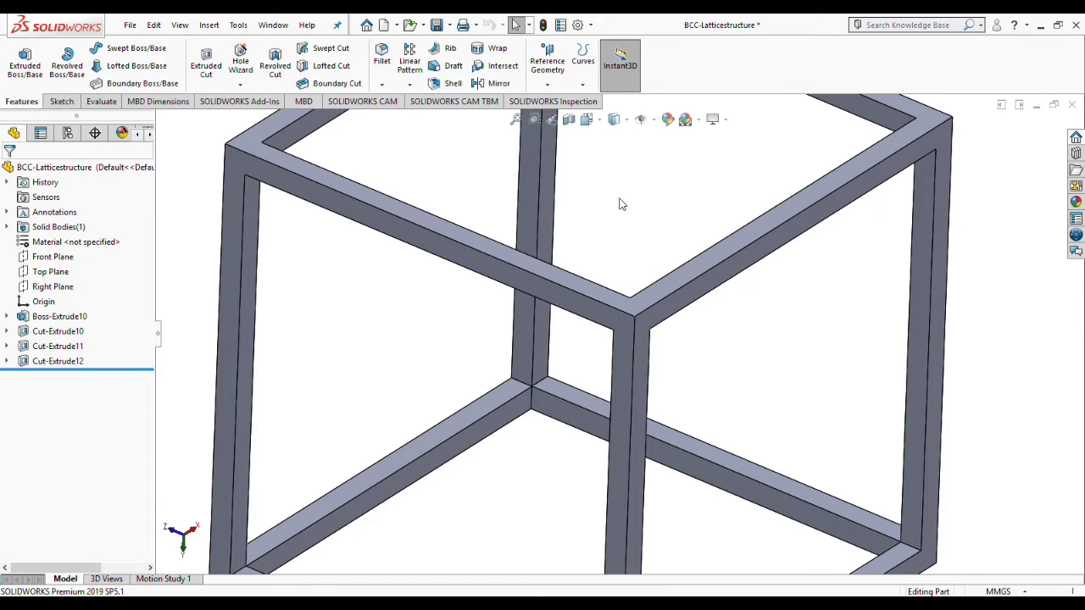
pyautogui.moveTo(612, 224)
pyautogui.mouseDown(button='middle')
pyautogui.moveTo(613, 213)
pyautogui.moveTo(630, 231)
pyautogui.mouseUp(button='middle')
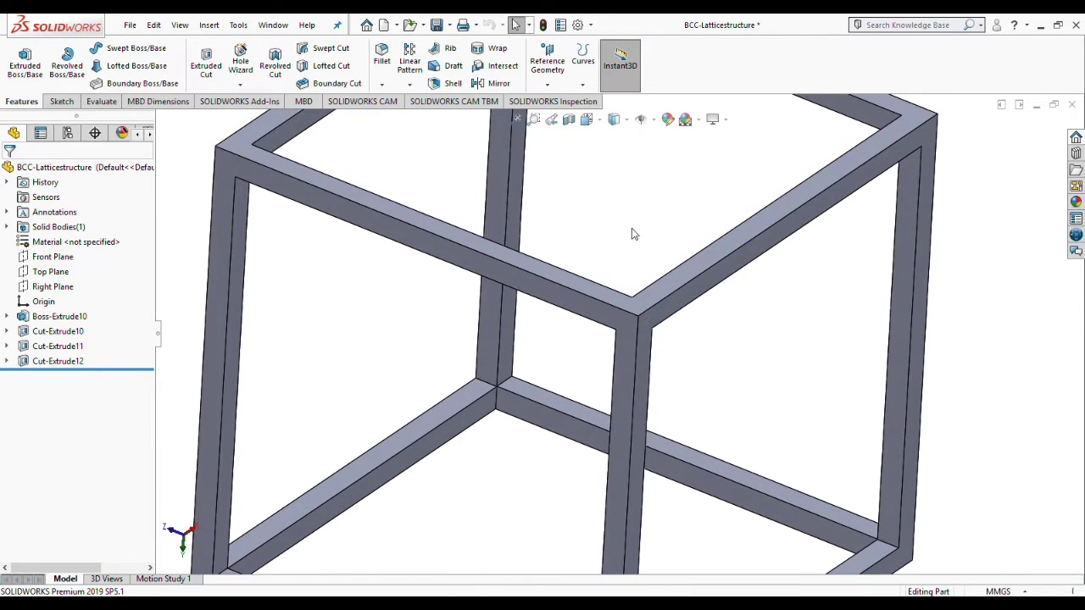
# Create Plane9 through three corner vertices of the cube frame and view normal to it
pyautogui.click(547, 66)
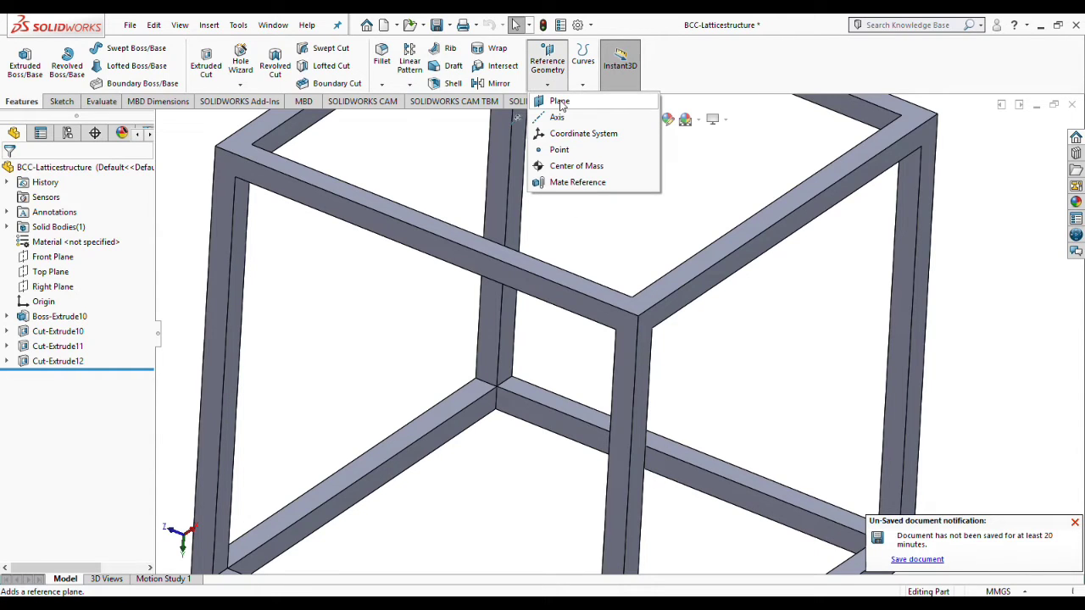
pyautogui.click(559, 102)
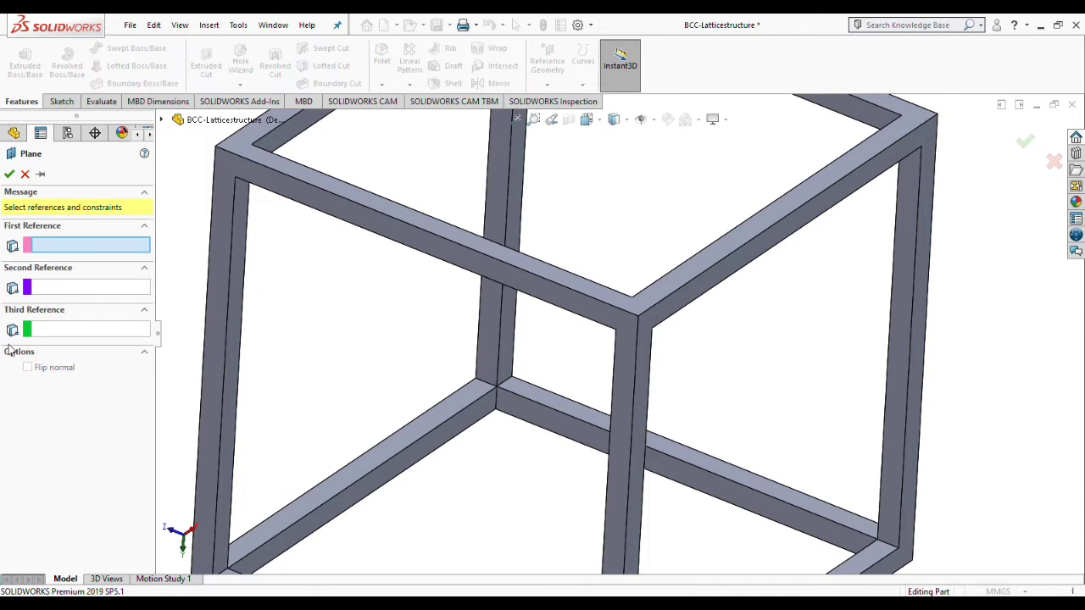
pyautogui.click(616, 331)
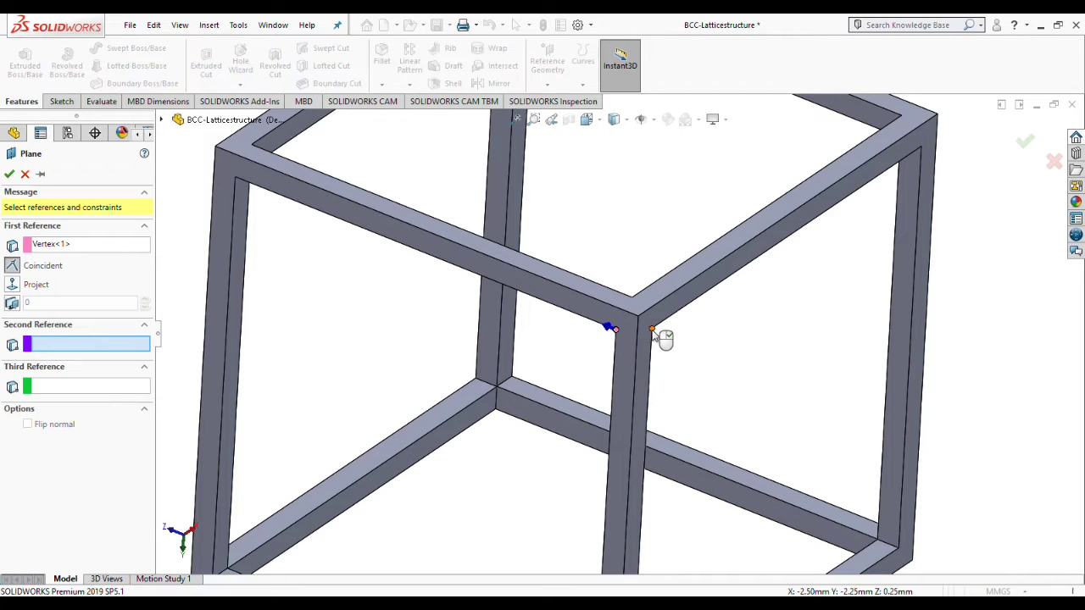
pyautogui.click(652, 331)
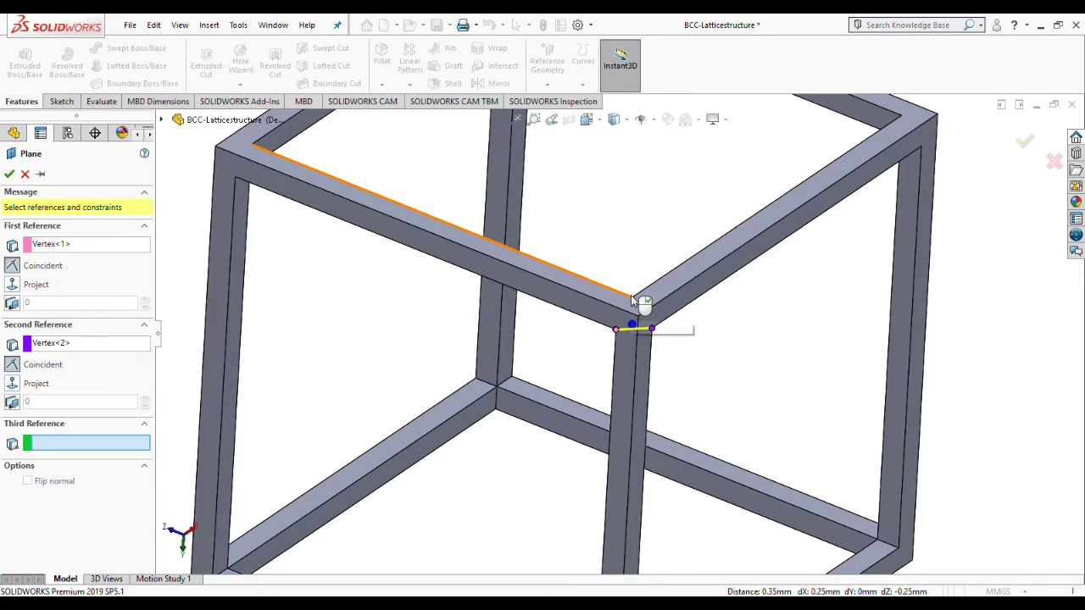
pyautogui.click(633, 300)
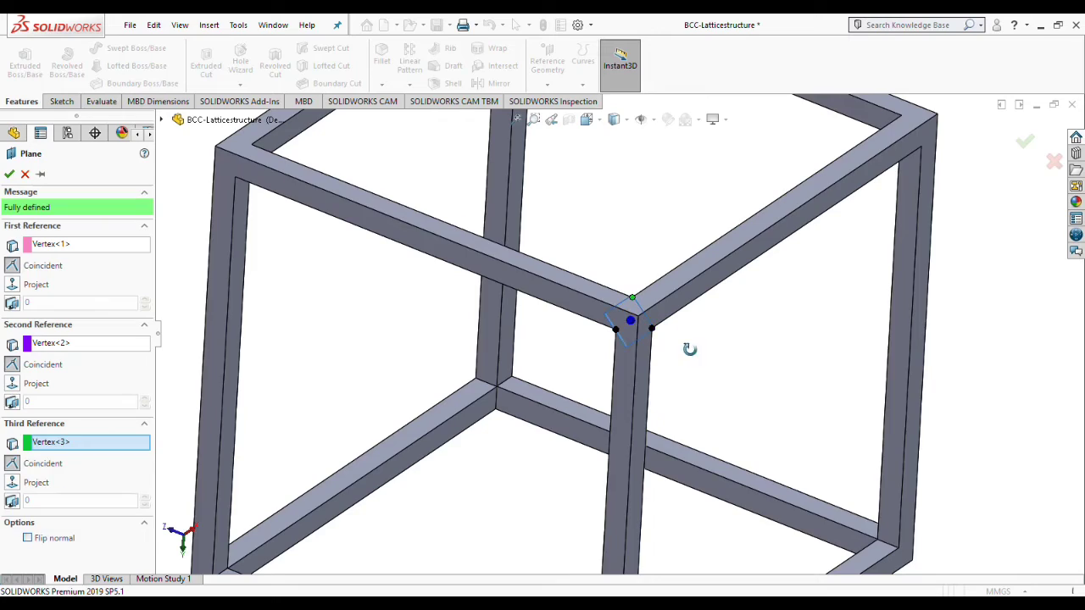
pyautogui.moveTo(689, 350)
pyautogui.mouseDown(button='middle')
pyautogui.moveTo(769, 348)
pyautogui.moveTo(683, 368)
pyautogui.mouseUp(button='middle')
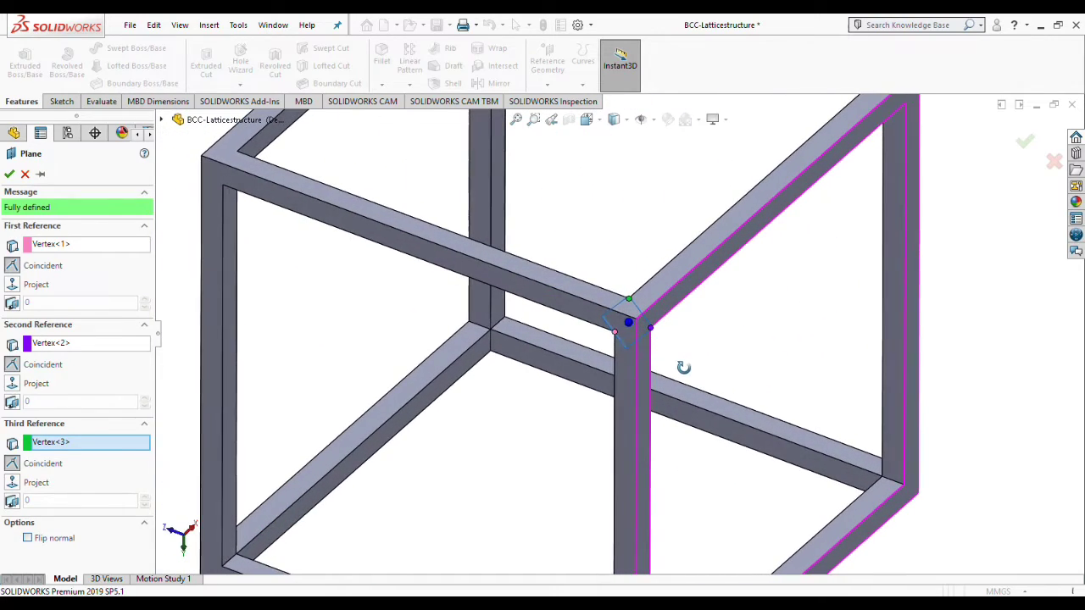
pyautogui.click(1024, 144)
pyautogui.hotkey('ctrl', '8')
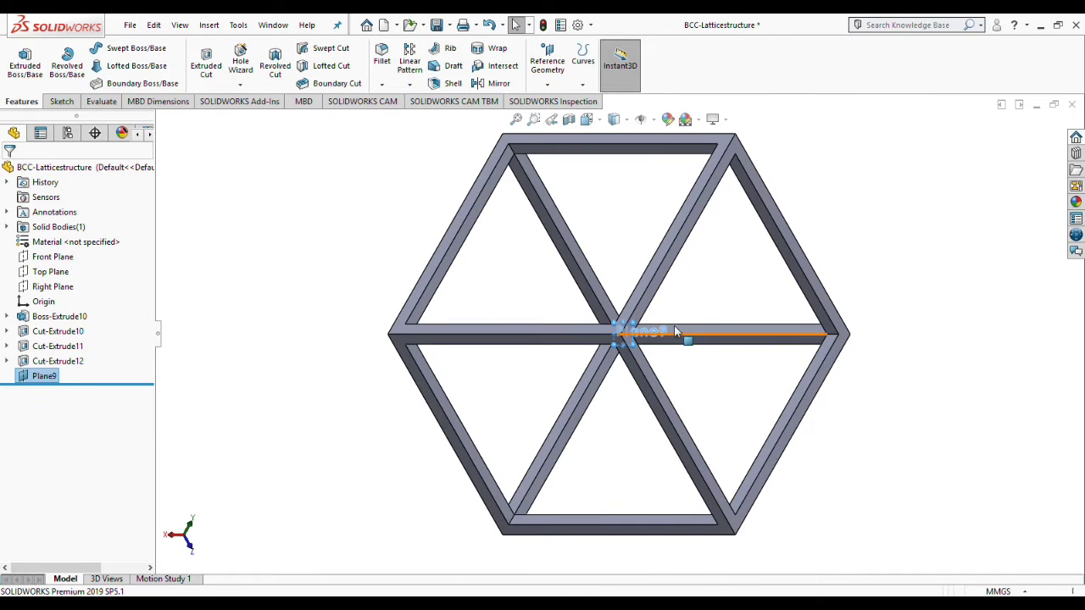
# On Plane9, draw a small centre rectangle centred on the cube corner
pyautogui.scroll(-5, 634, 325)
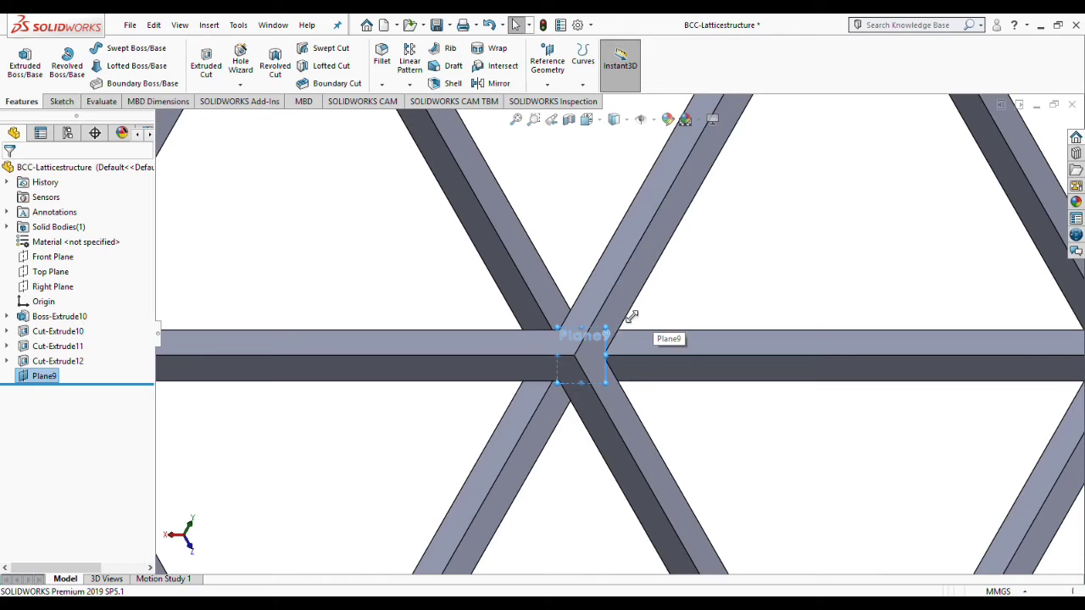
pyautogui.click(61, 102)
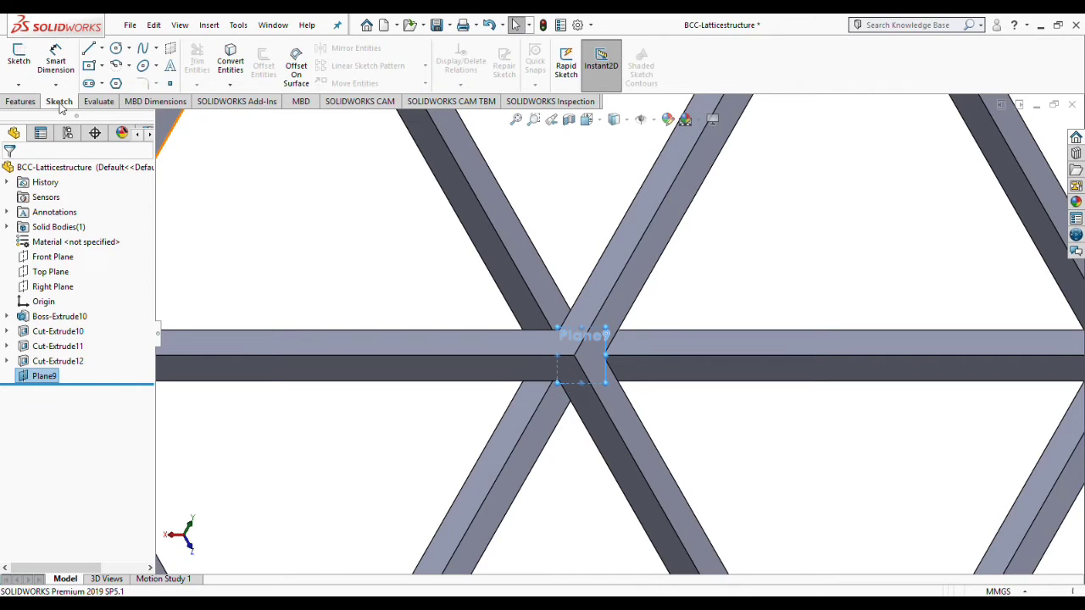
pyautogui.click(91, 67)
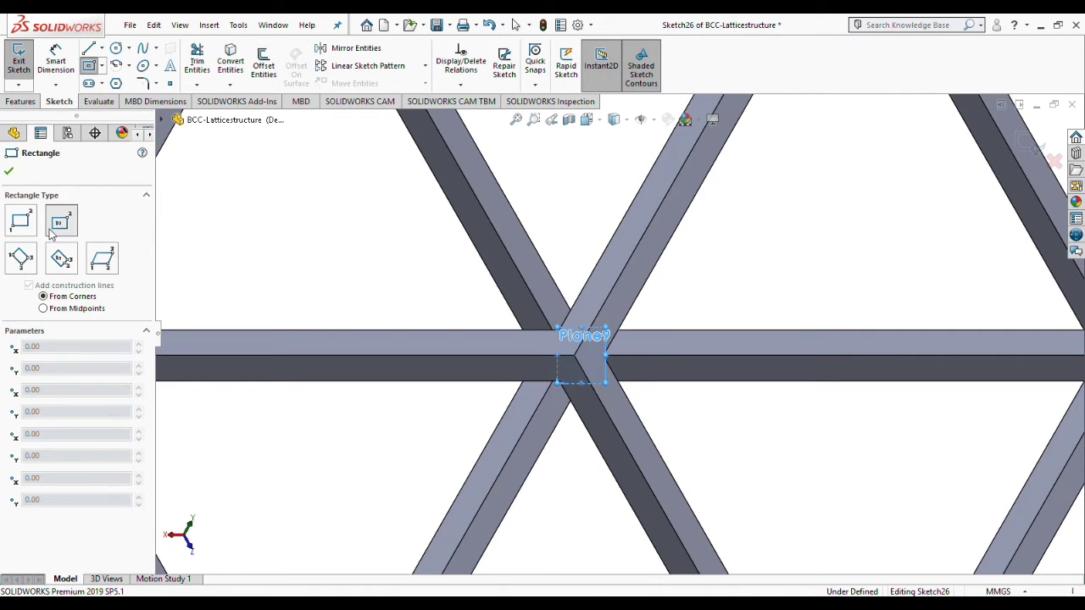
pyautogui.click(575, 360)
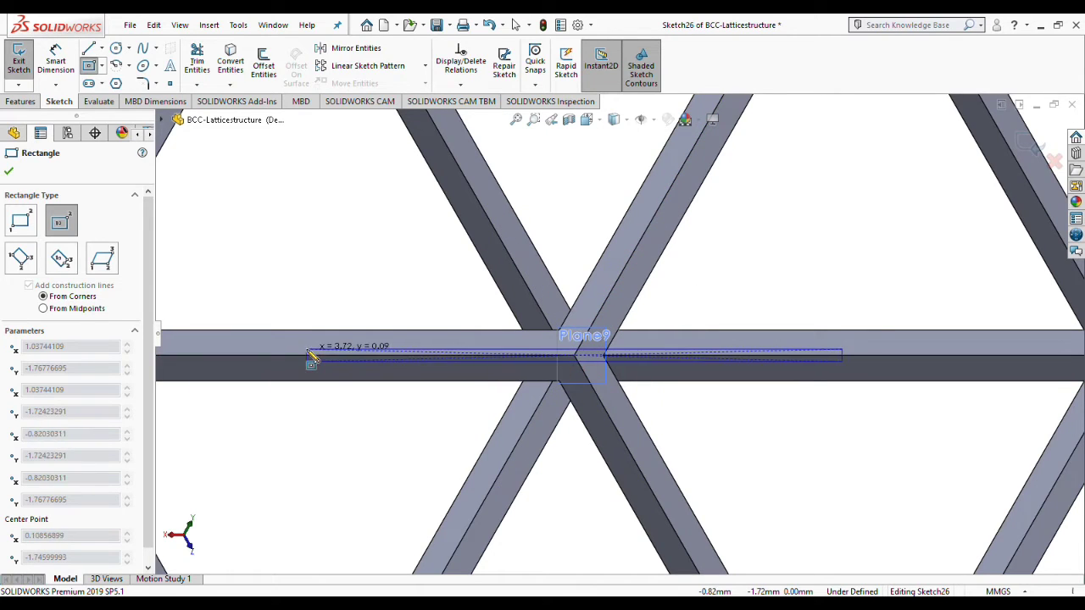
pyautogui.click(597, 379)
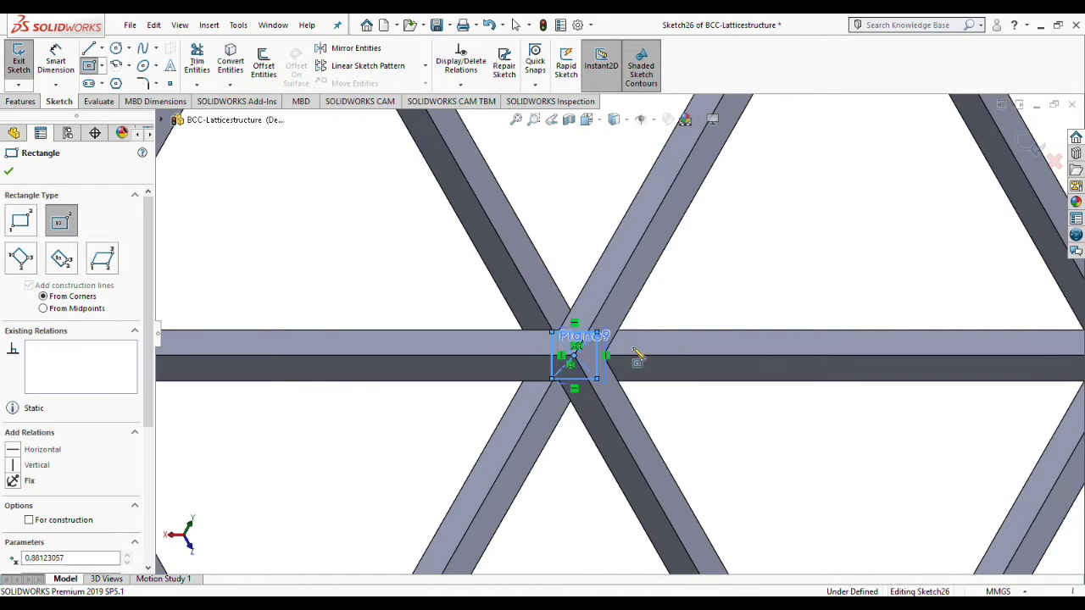
pyautogui.rightClick(725, 288)
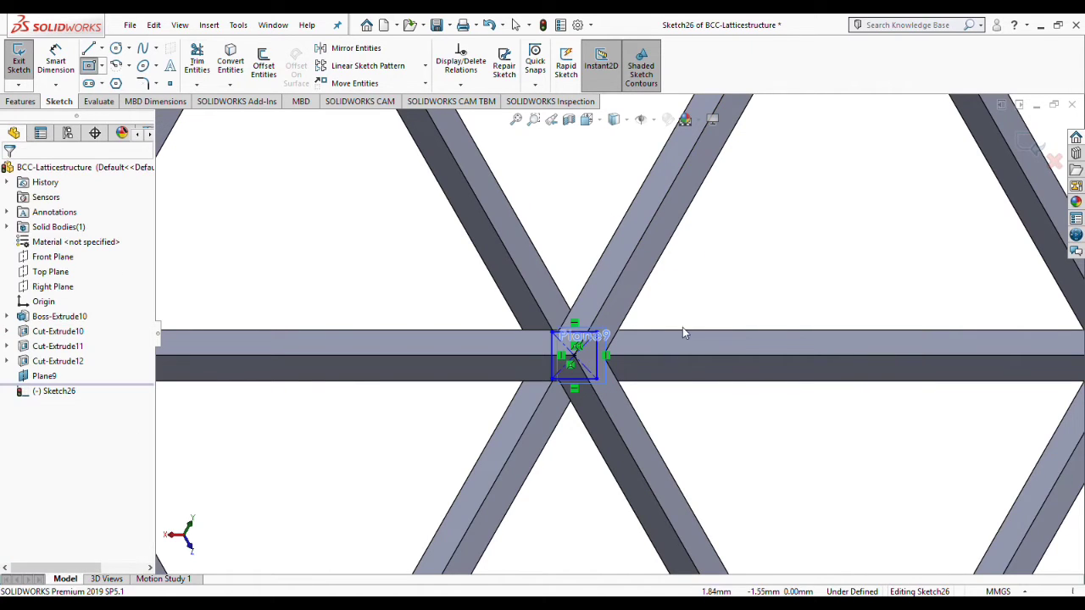
pyautogui.click(746, 293)
# Make the rectangle's sides equal and dimension one side to 0.25 mm
pyautogui.click(598, 373)
pyautogui.keyDown('ctrl'); pyautogui.click(552, 360); pyautogui.keyUp('ctrl')
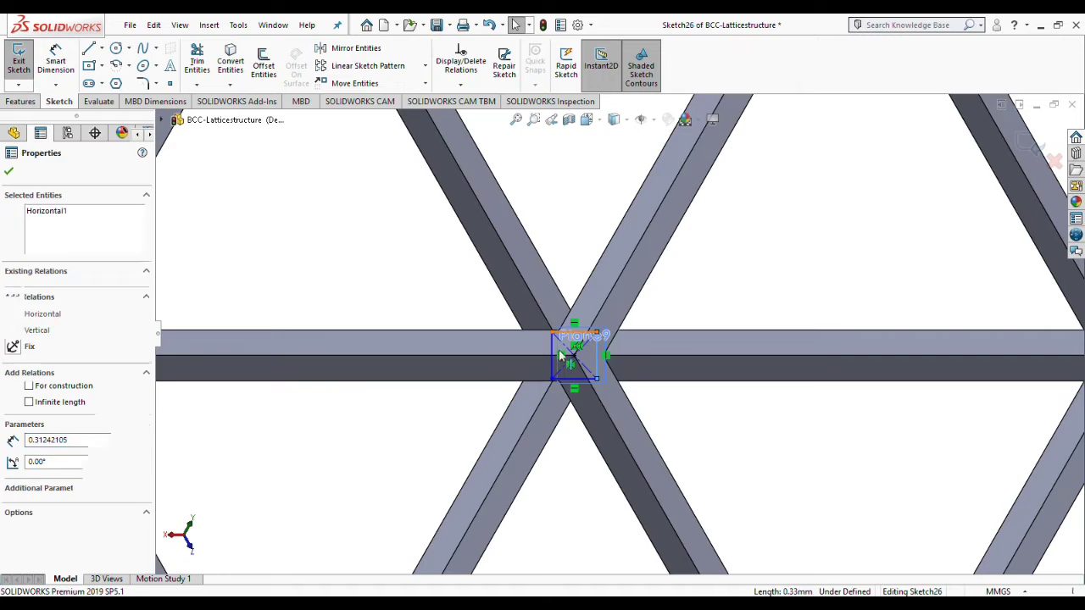
pyautogui.keyDown('ctrl'); pyautogui.click(552, 366); pyautogui.keyUp('ctrl')
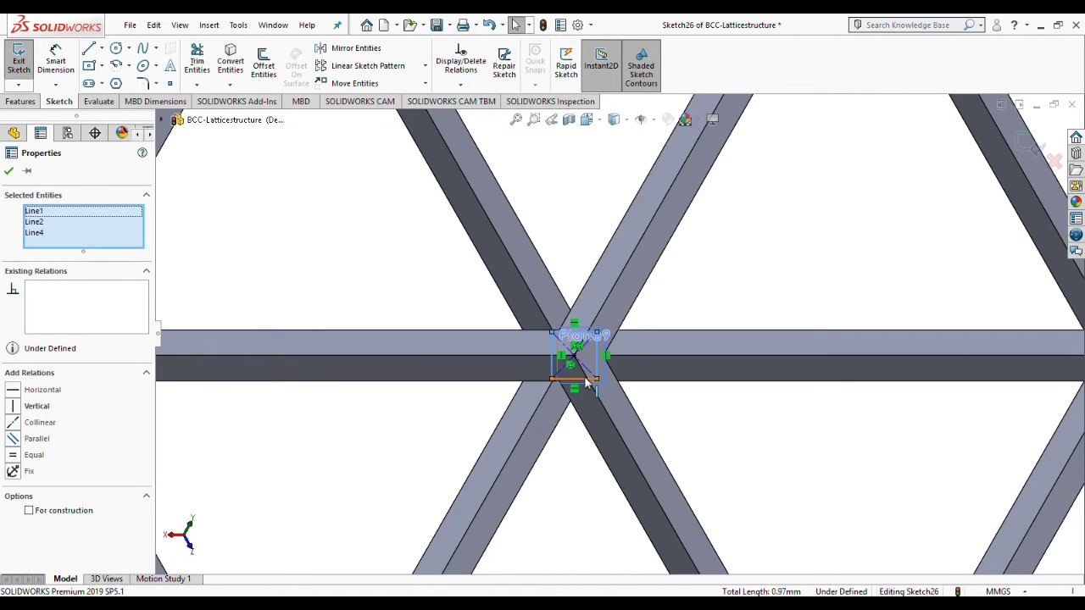
pyautogui.keyDown('ctrl'); pyautogui.click(585, 379); pyautogui.keyUp('ctrl')
pyautogui.click(13, 459)
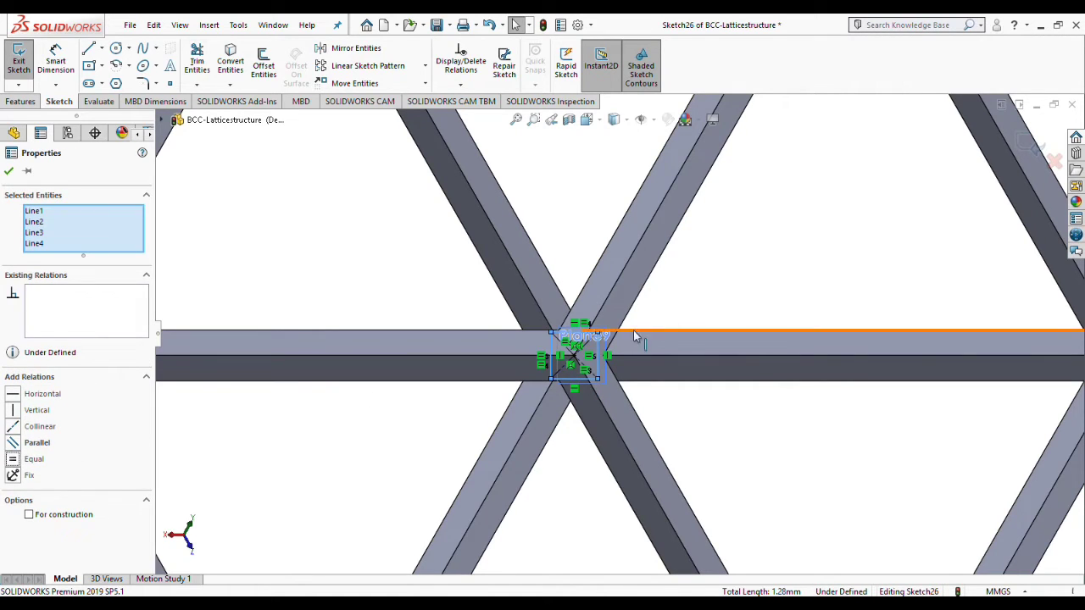
pyautogui.press('d')
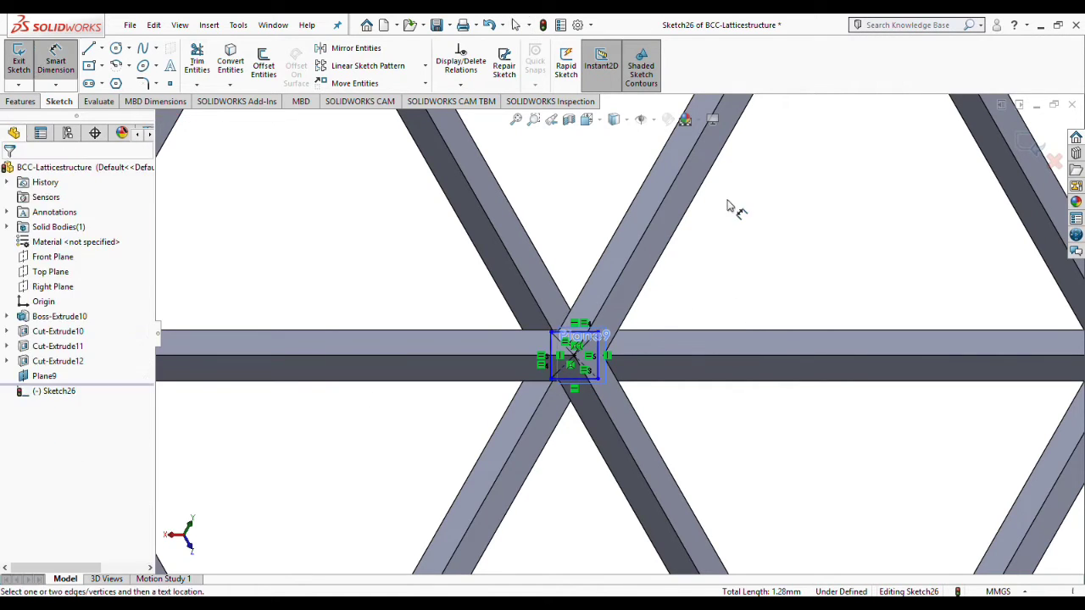
pyautogui.click(598, 377)
pyautogui.click(683, 313)
pyautogui.write('0')
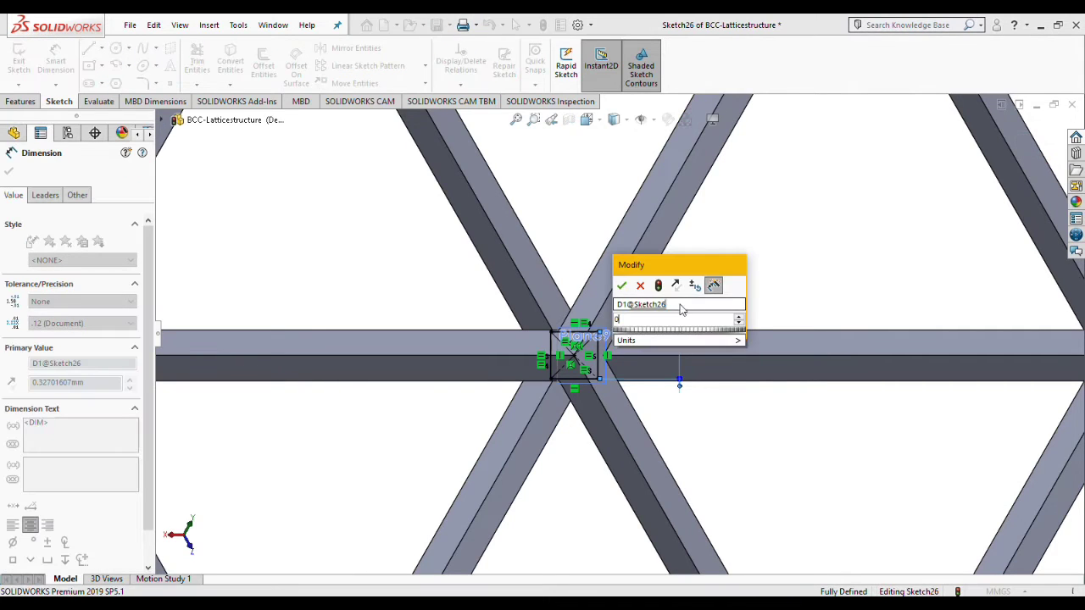
pyautogui.write('.25')
pyautogui.press('Return')
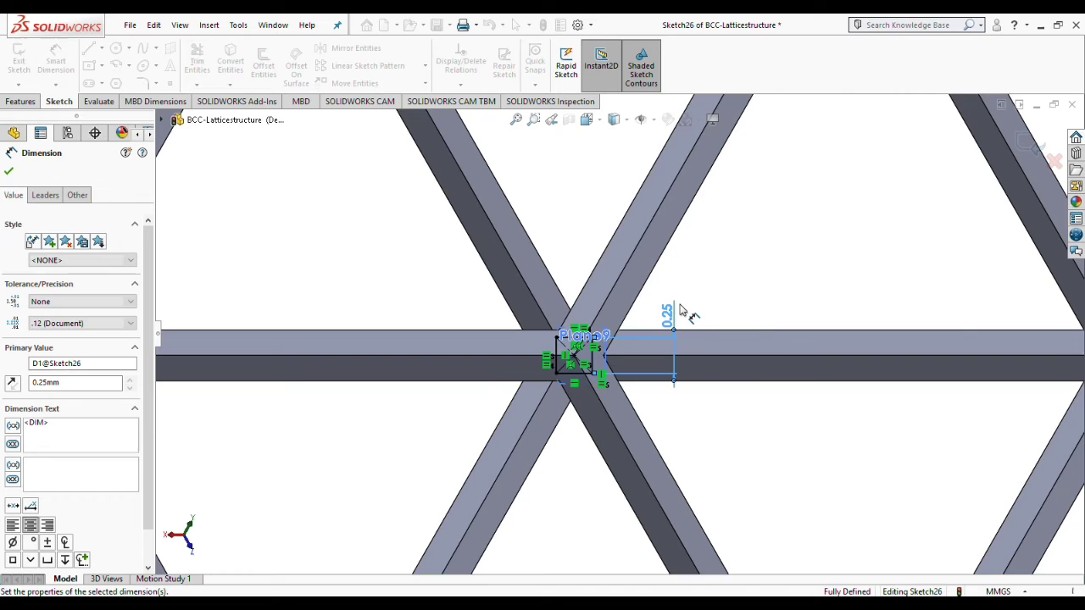
# Extrude Sketch26 reversed into the cube with a blind depth of 8.10 mm
pyautogui.click(22, 101)
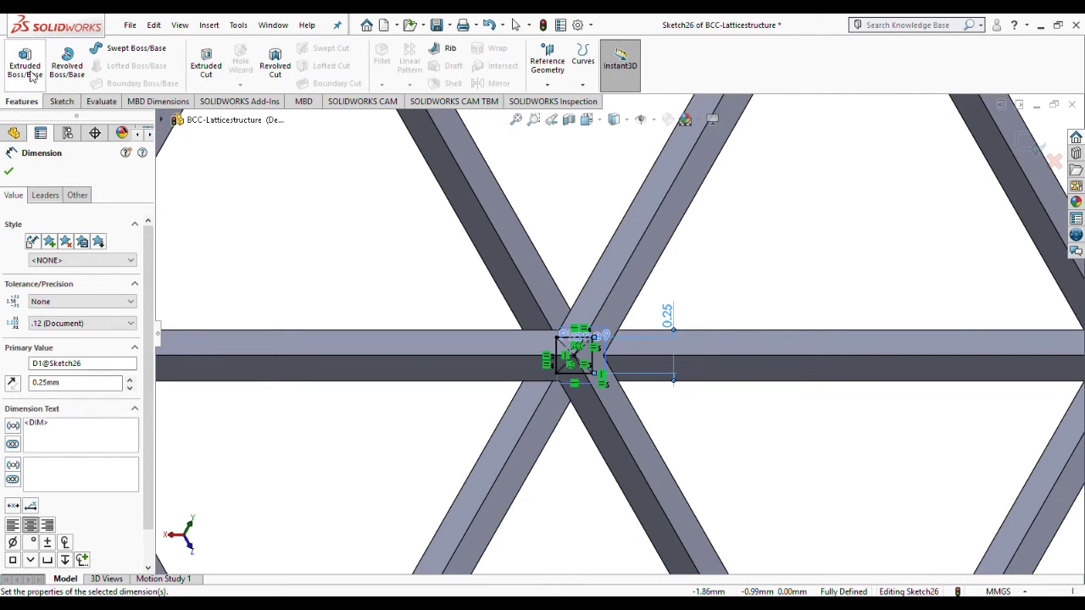
pyautogui.click(26, 66)
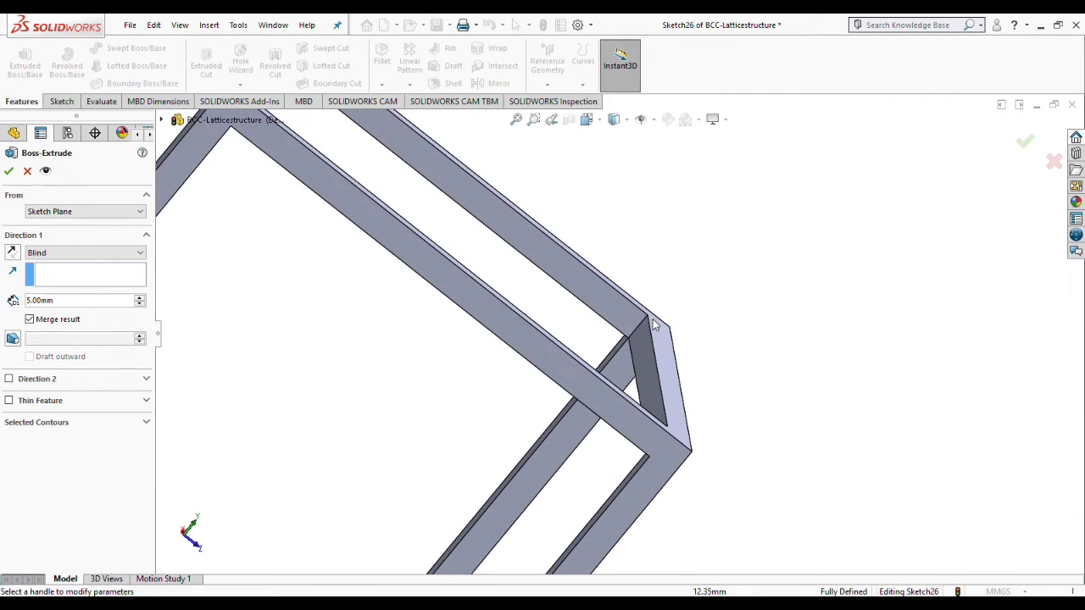
pyautogui.moveTo(434, 340); pyautogui.dragTo(319, 352, button='middle')
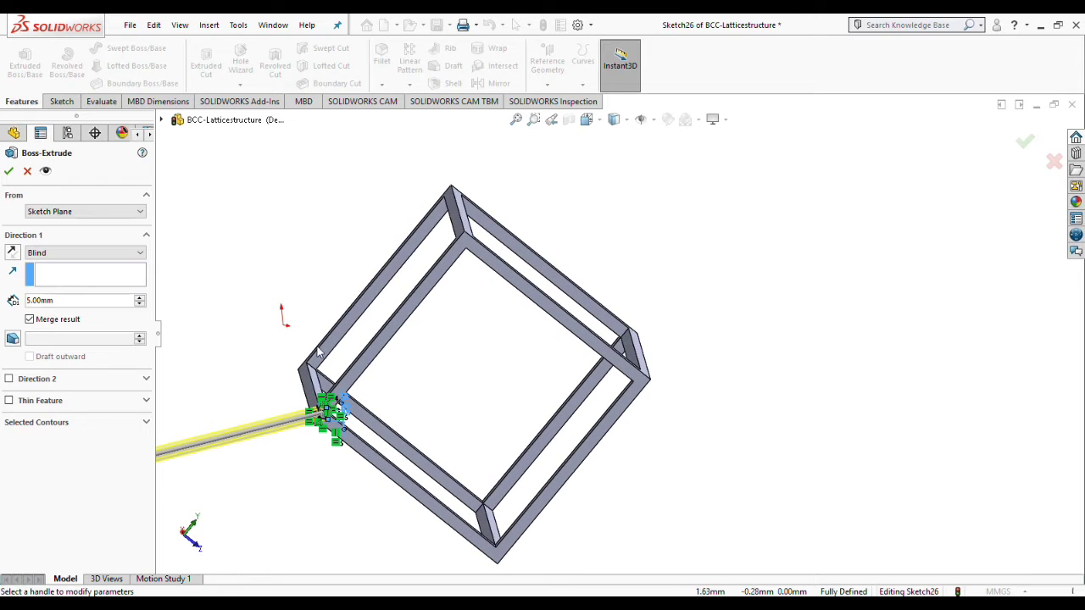
pyautogui.click(12, 254)
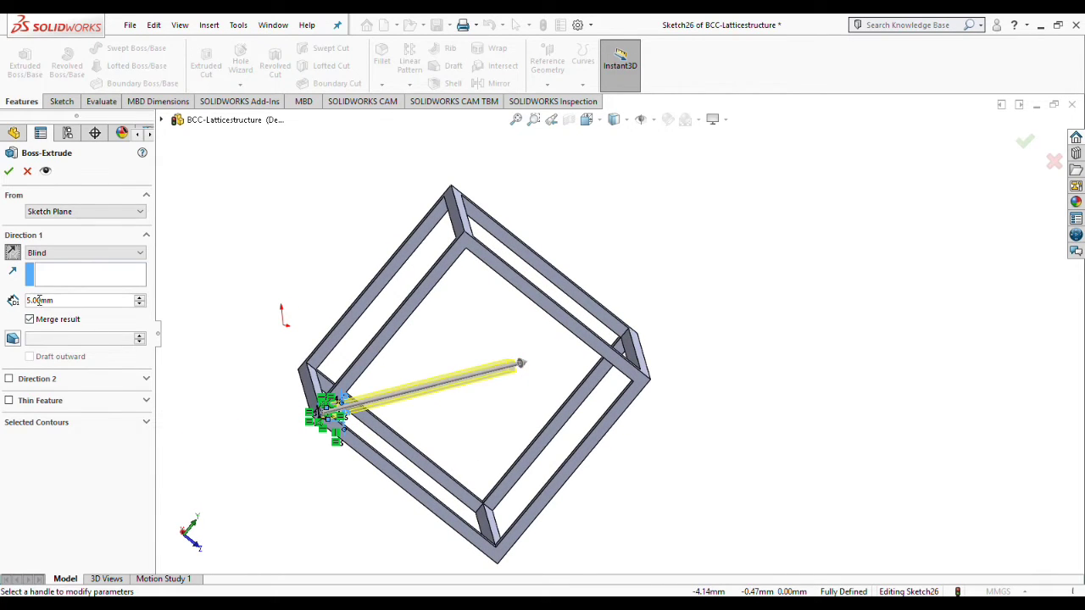
pyautogui.doubleClick(39, 301)
pyautogui.write('8.1')
pyautogui.press('Return')
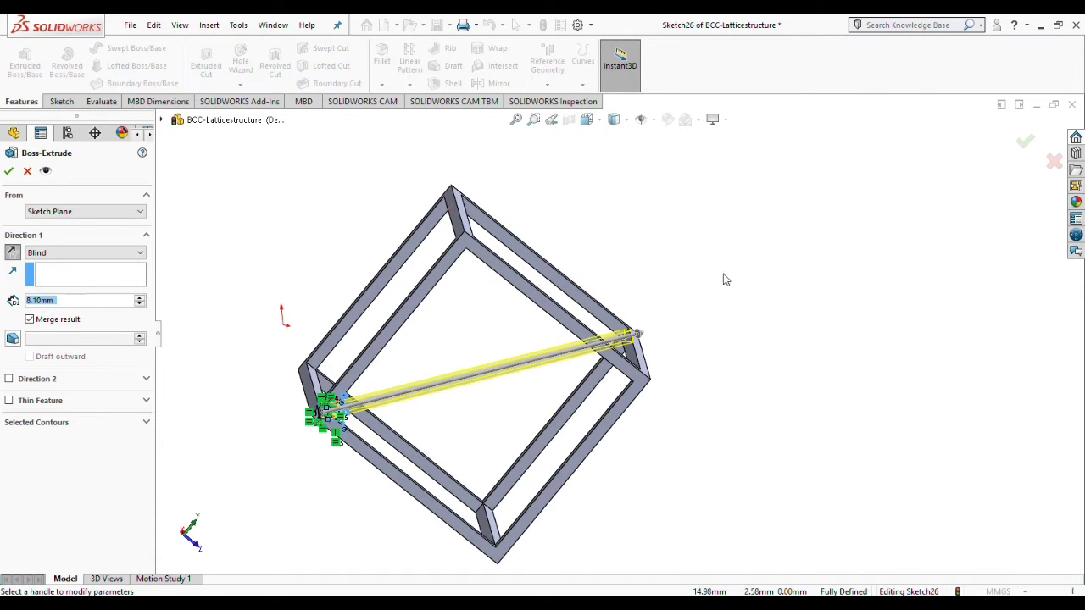
pyautogui.click(1024, 142)
pyautogui.scroll(-5, 645, 320)
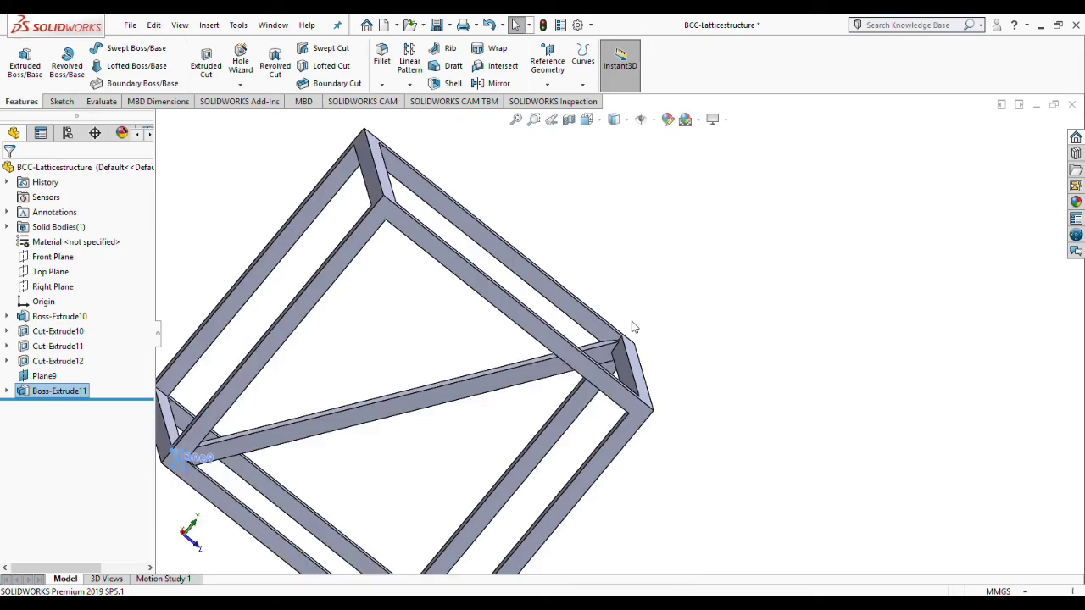
pyautogui.moveTo(631, 330); pyautogui.dragTo(706, 237, button='middle')
pyautogui.scroll(5, 707, 320)
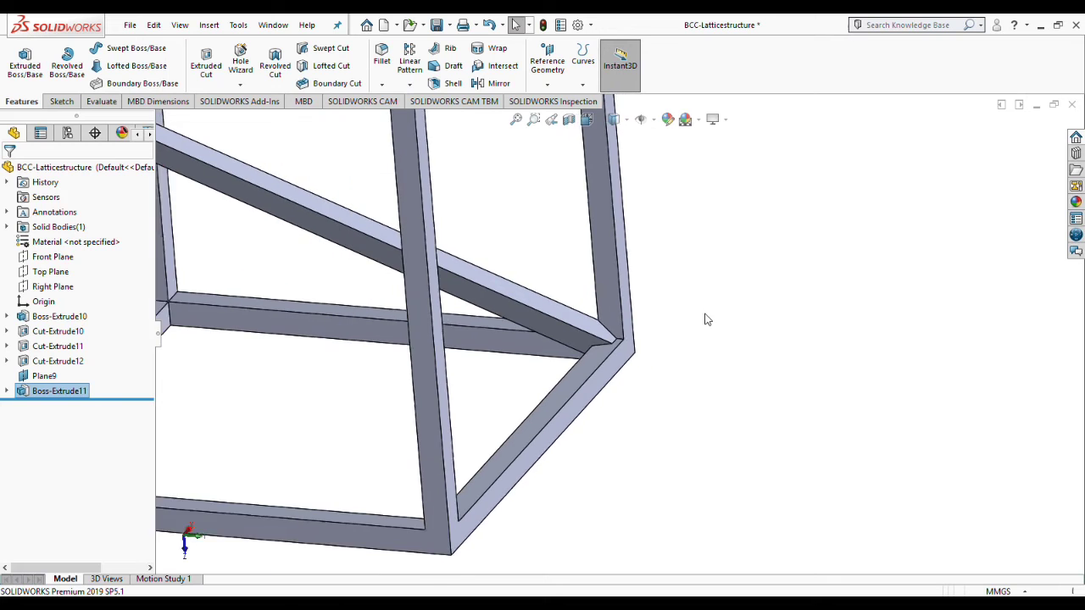
pyautogui.moveTo(706, 319); pyautogui.dragTo(462, 334, button='middle')
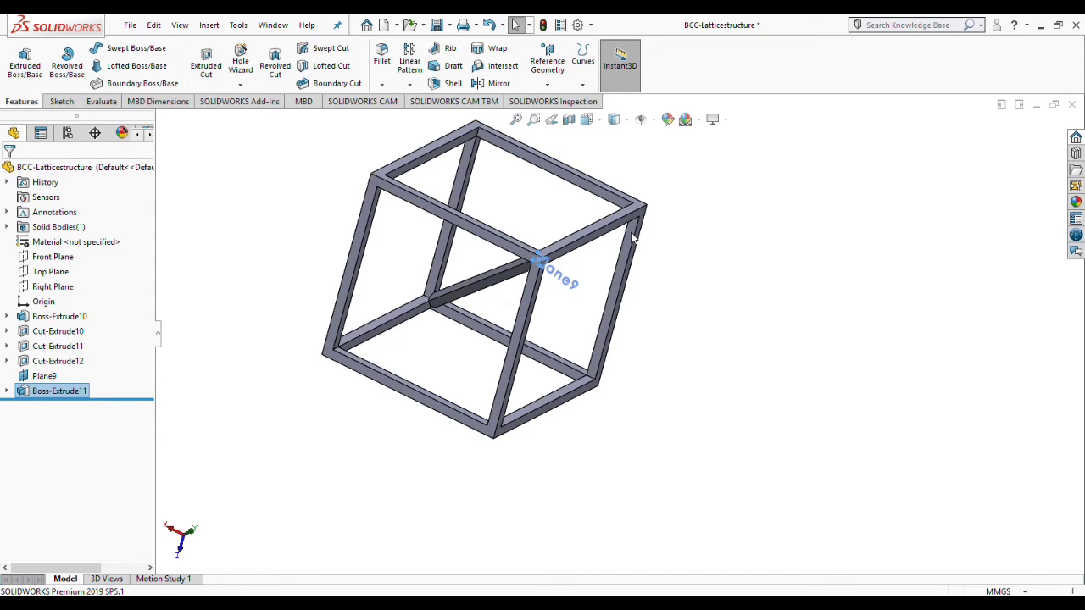
pyautogui.moveTo(625, 334); pyautogui.dragTo(533, 317, button='middle')
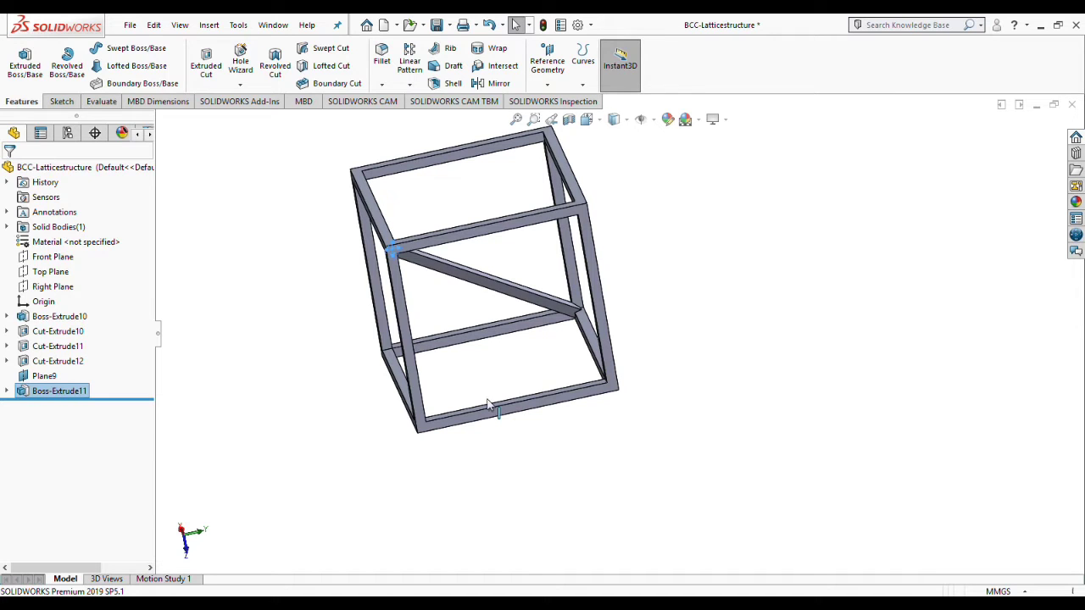
pyautogui.moveTo(508, 335); pyautogui.dragTo(549, 359, button='middle')
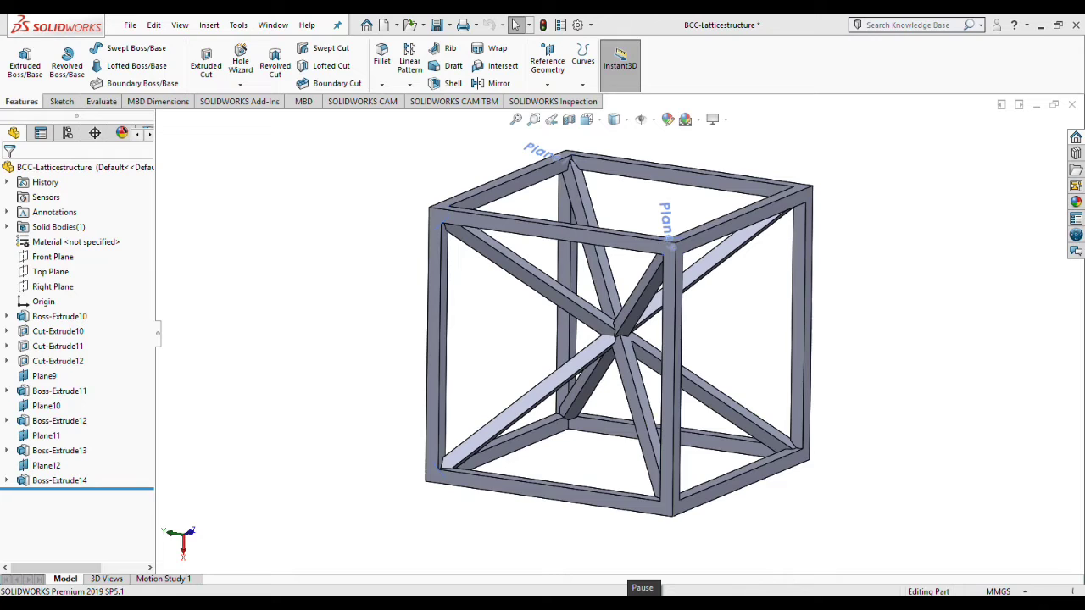
# Orbit and zoom around the unit cell to check its four crossing diagonal struts
pyautogui.moveTo(876, 330); pyautogui.dragTo(900, 345, button='middle')
pyautogui.moveTo(855, 444); pyautogui.dragTo(683, 538, button='middle')
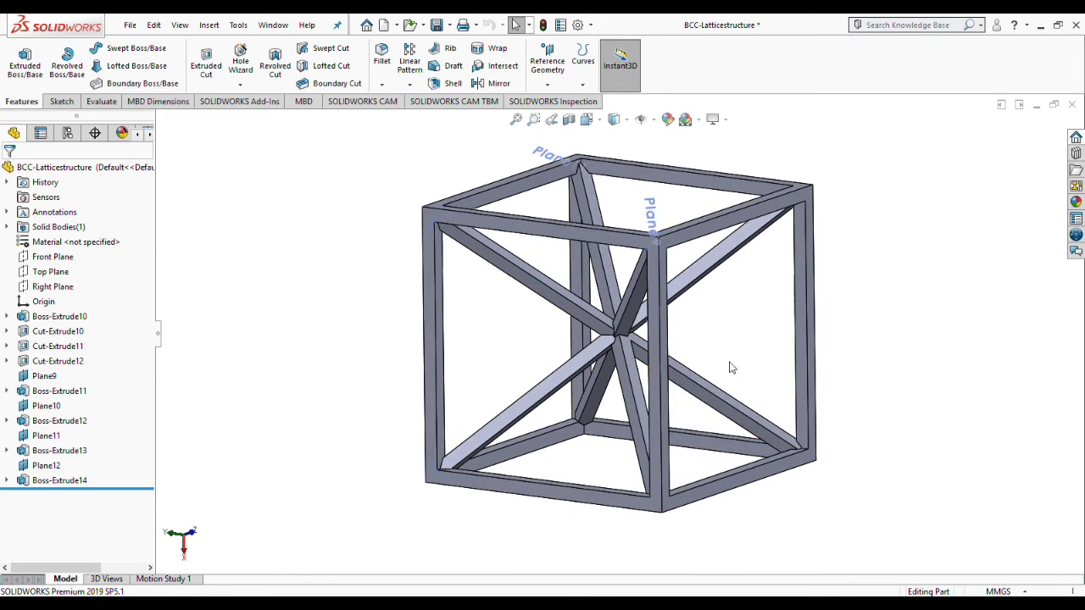
pyautogui.moveTo(729, 368); pyautogui.dragTo(727, 296, button='middle')
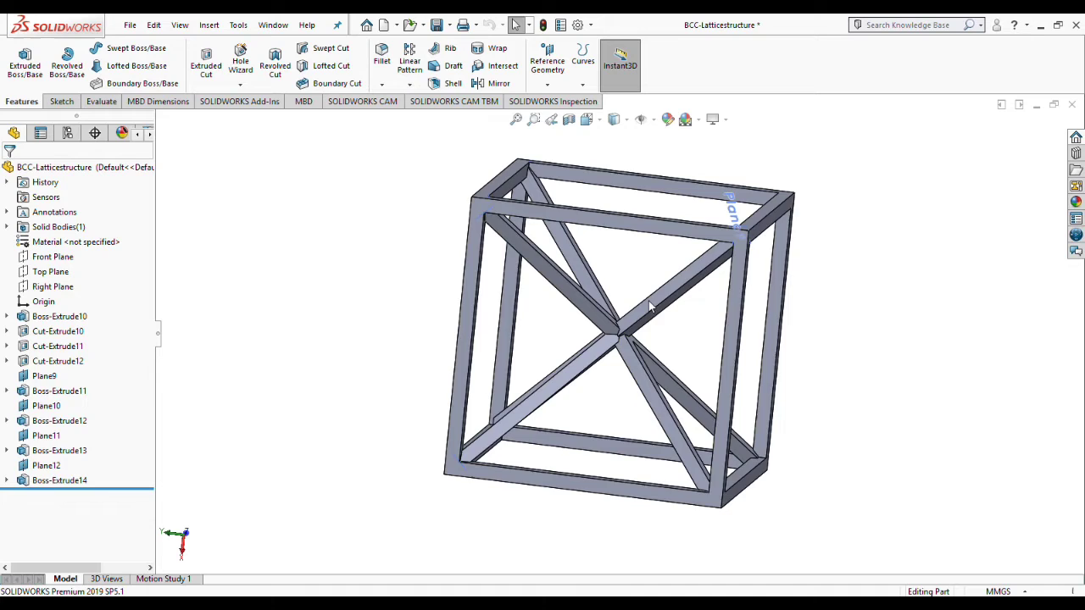
pyautogui.moveTo(812, 473); pyautogui.dragTo(670, 441, button='middle')
pyautogui.scroll(5, 754, 480)
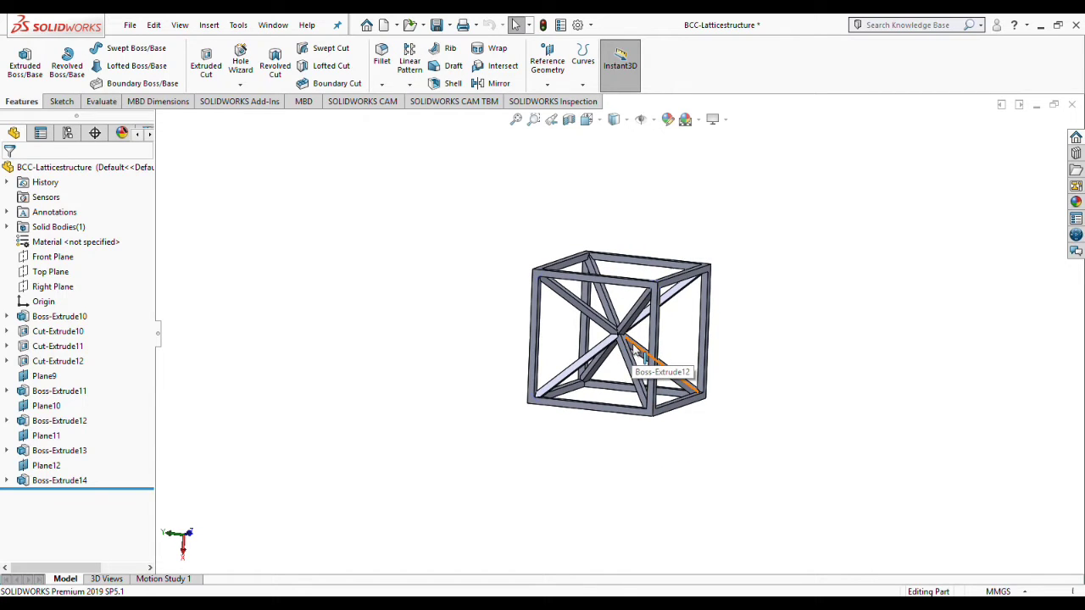
pyautogui.moveTo(808, 400); pyautogui.dragTo(776, 424, button='middle')
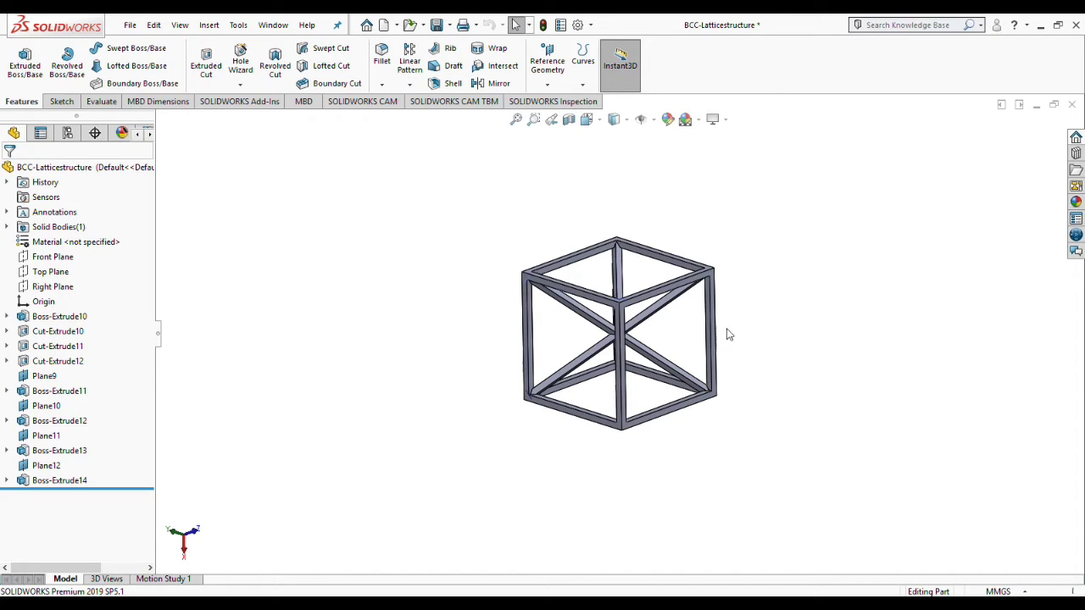
pyautogui.scroll(3, 712, 426)
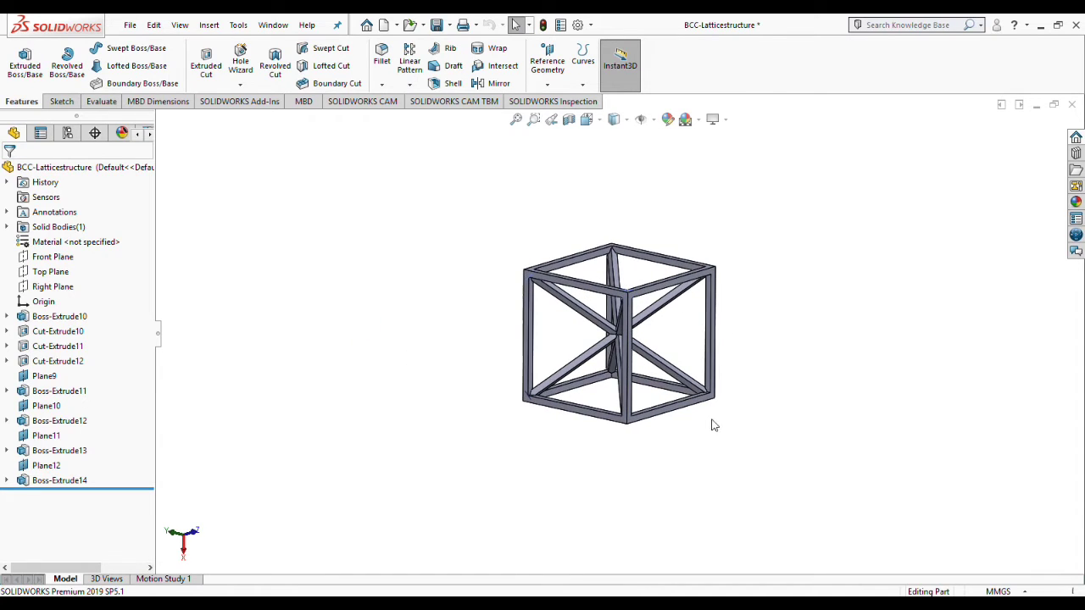
# Switch the display style to Shaded without edges and start a Linear Pattern
pyautogui.click(625, 120)
pyautogui.click(609, 158)
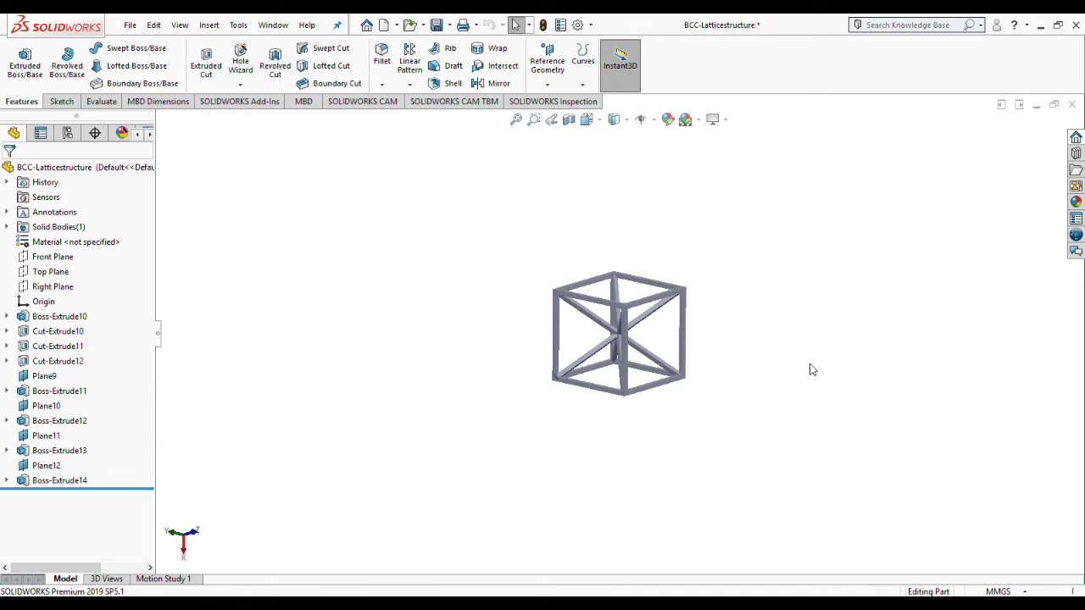
pyautogui.moveTo(727, 428); pyautogui.dragTo(577, 381, button='middle')
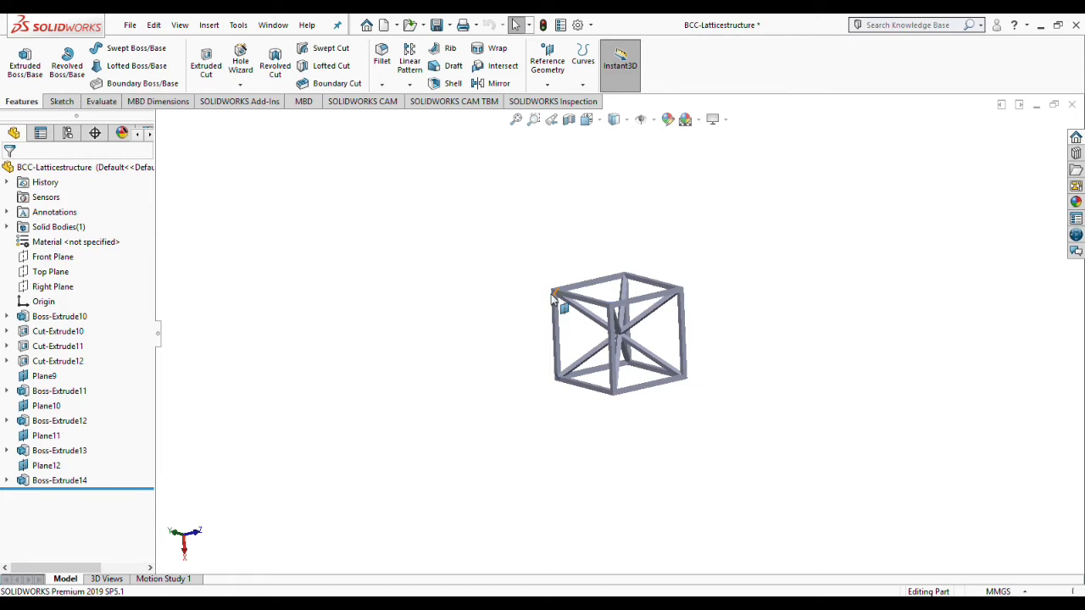
pyautogui.click(409, 61)
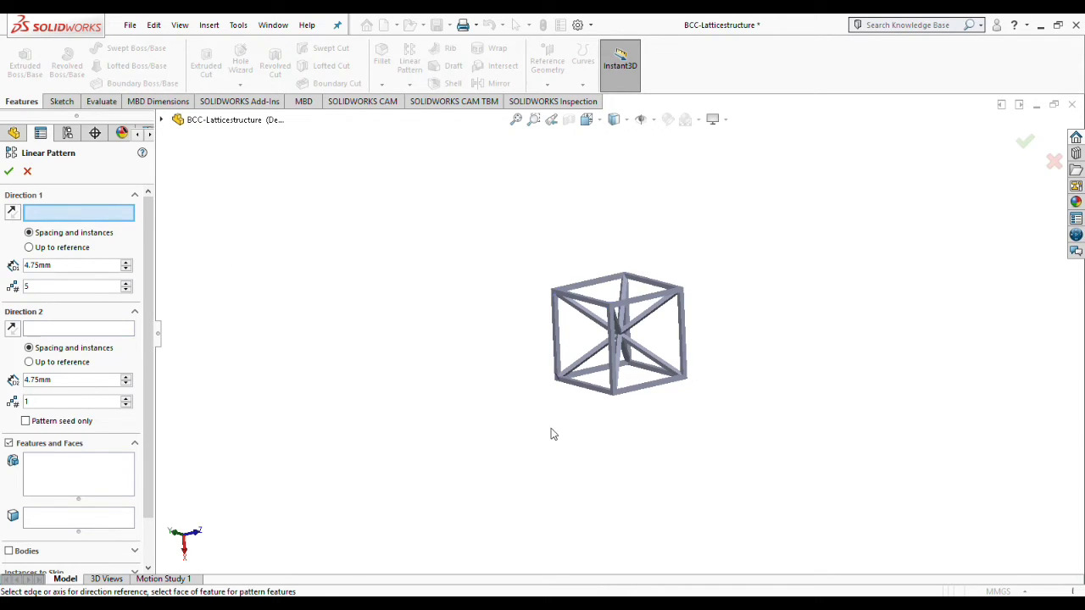
# Set Direction 1 along the cube's bottom edge, reversed, with 5 mm spacing and 5 instances
pyautogui.click(597, 392)
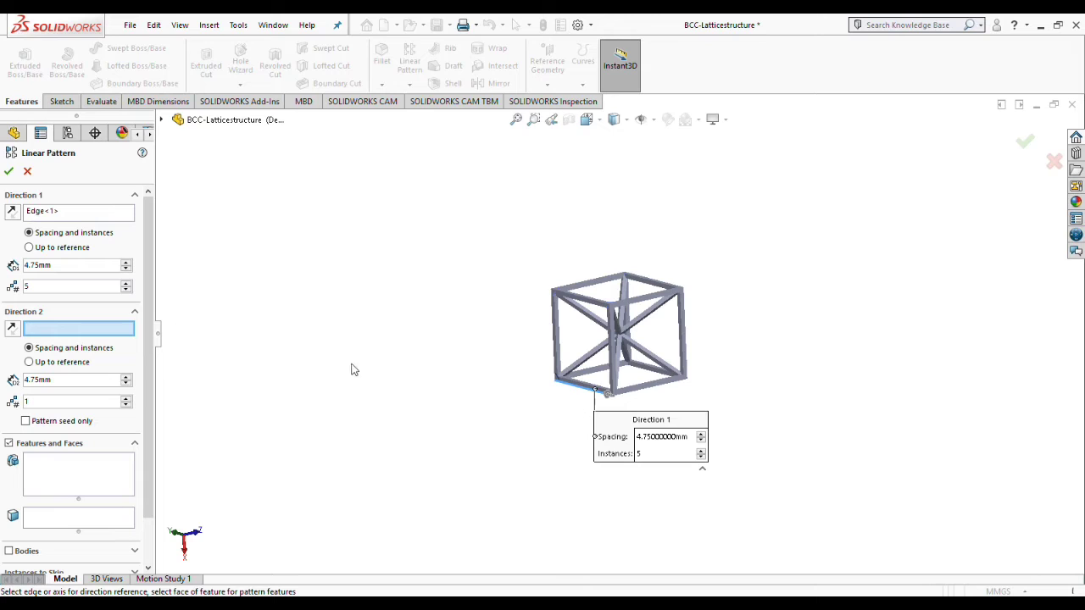
pyautogui.click(12, 211)
pyautogui.doubleClick(34, 265)
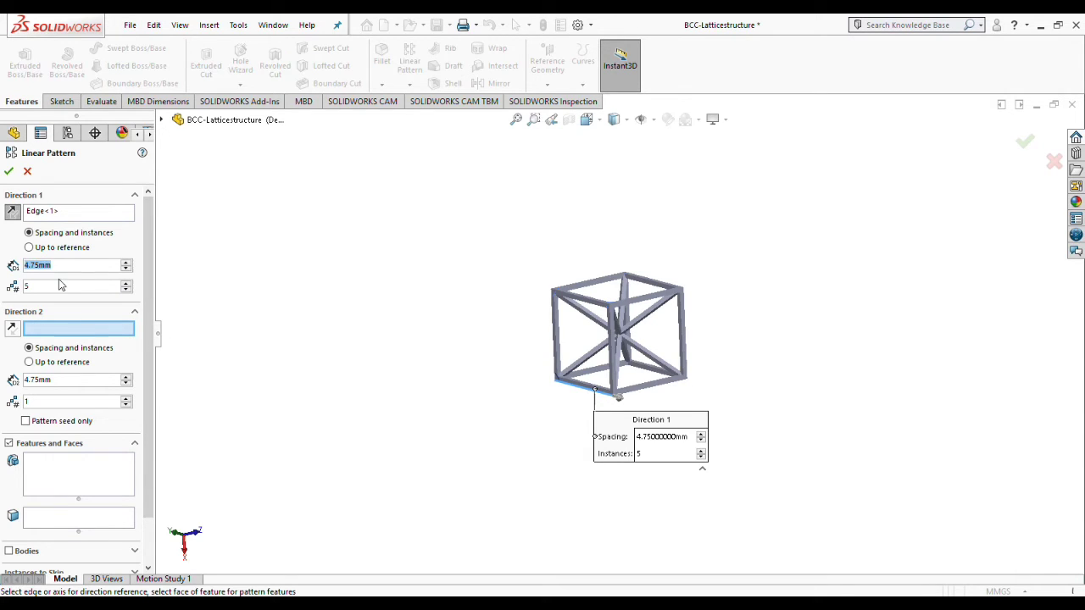
pyautogui.write('5')
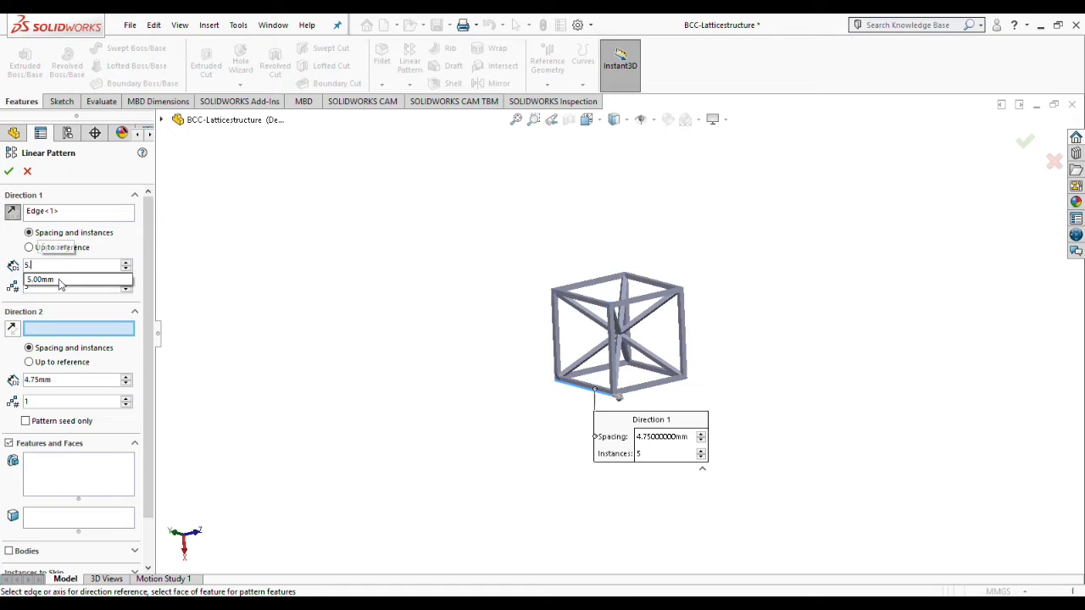
pyautogui.press('Return')
pyautogui.click(54, 289)
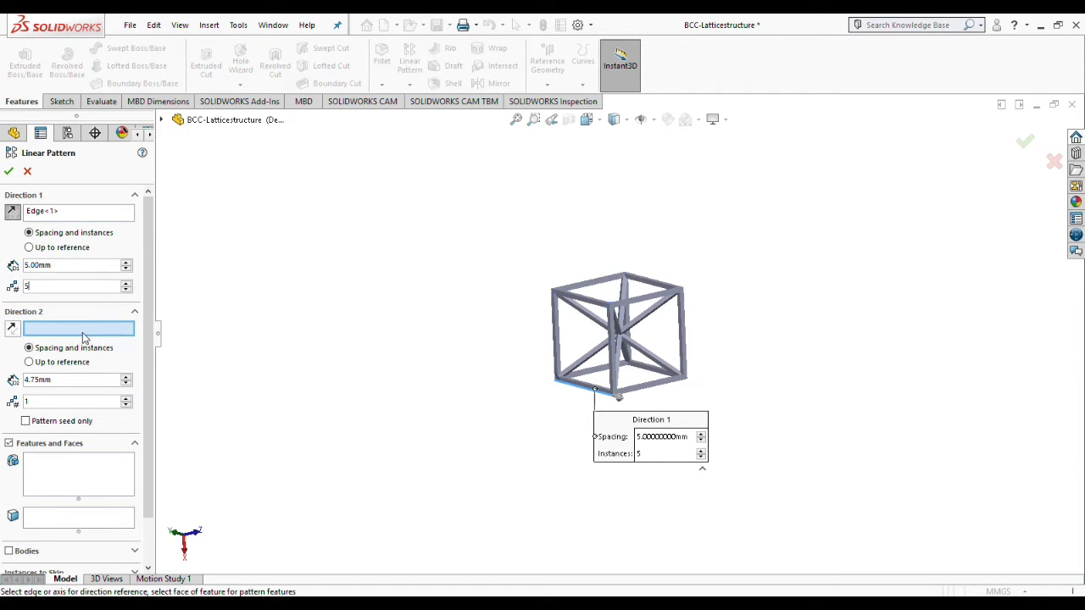
# Pattern bodies instead of features, selecting the Boss-Extrude14 lattice body, and inspect the preview
pyautogui.click(9, 444)
pyautogui.click(10, 466)
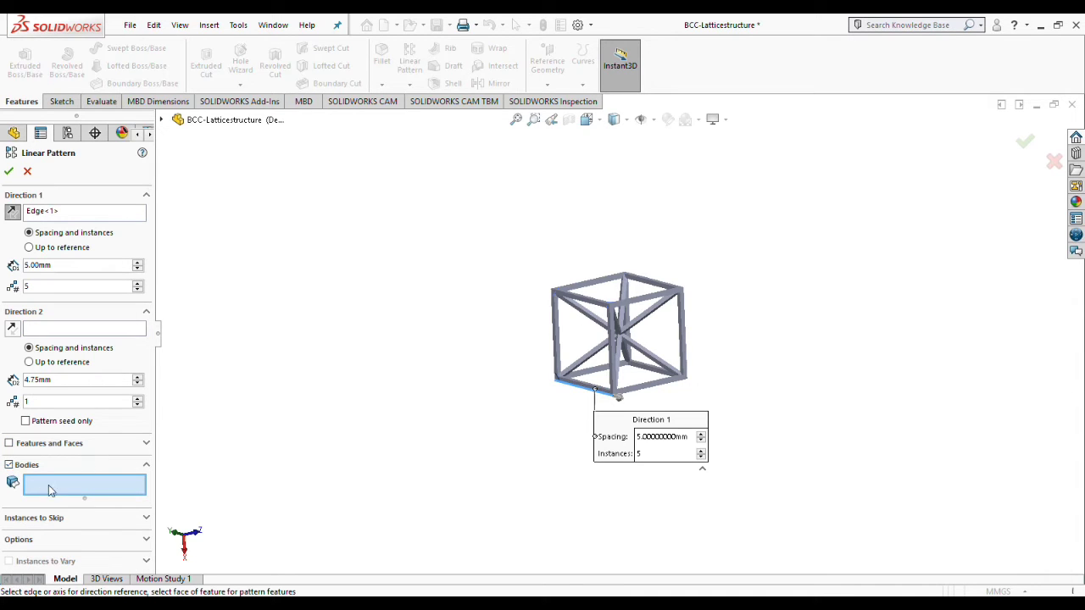
pyautogui.click(556, 330)
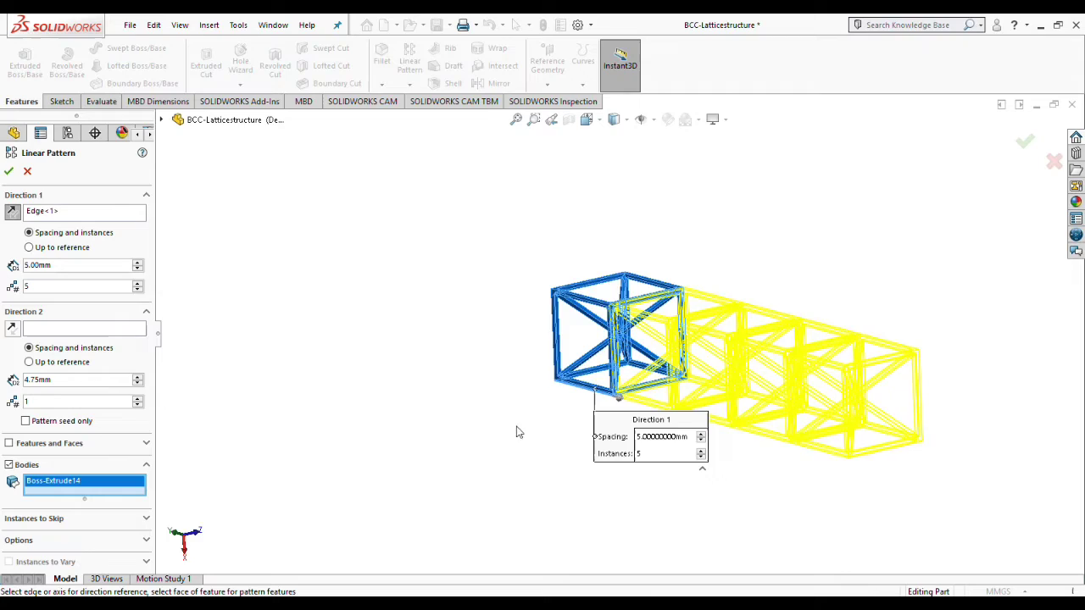
pyautogui.scroll(-6, 699, 345)
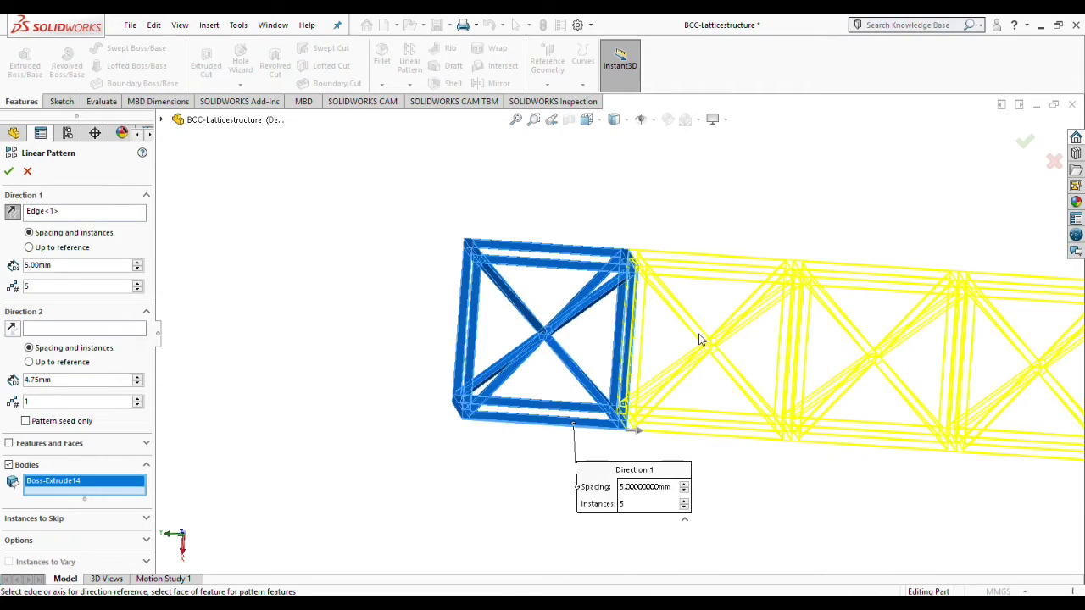
pyautogui.moveTo(674, 428); pyautogui.dragTo(654, 412, button='middle')
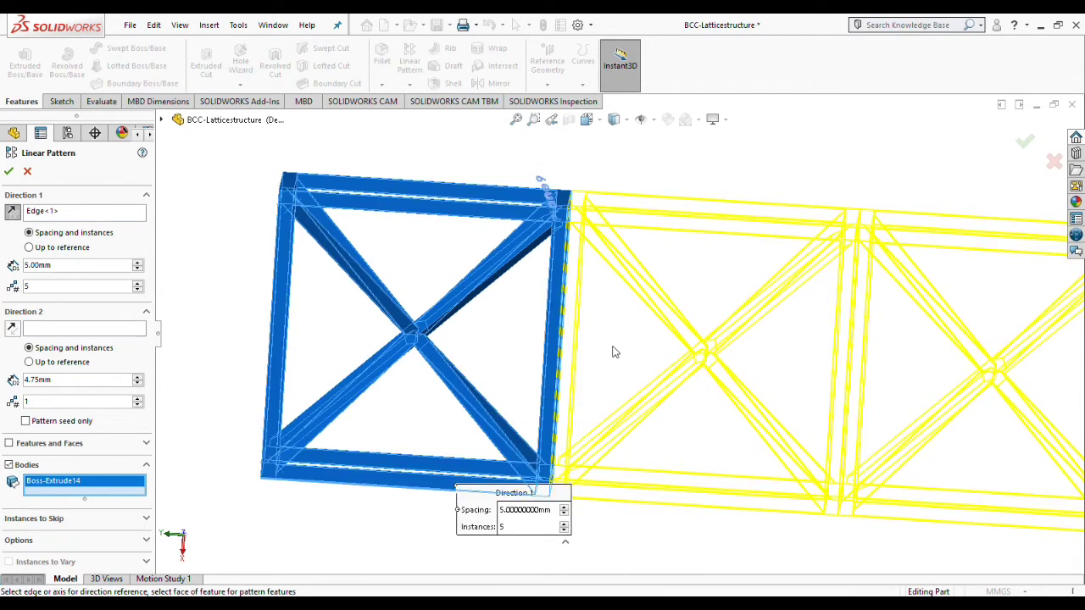
pyautogui.scroll(-2, 614, 352)
pyautogui.moveTo(615, 352); pyautogui.dragTo(588, 365, button='middle')
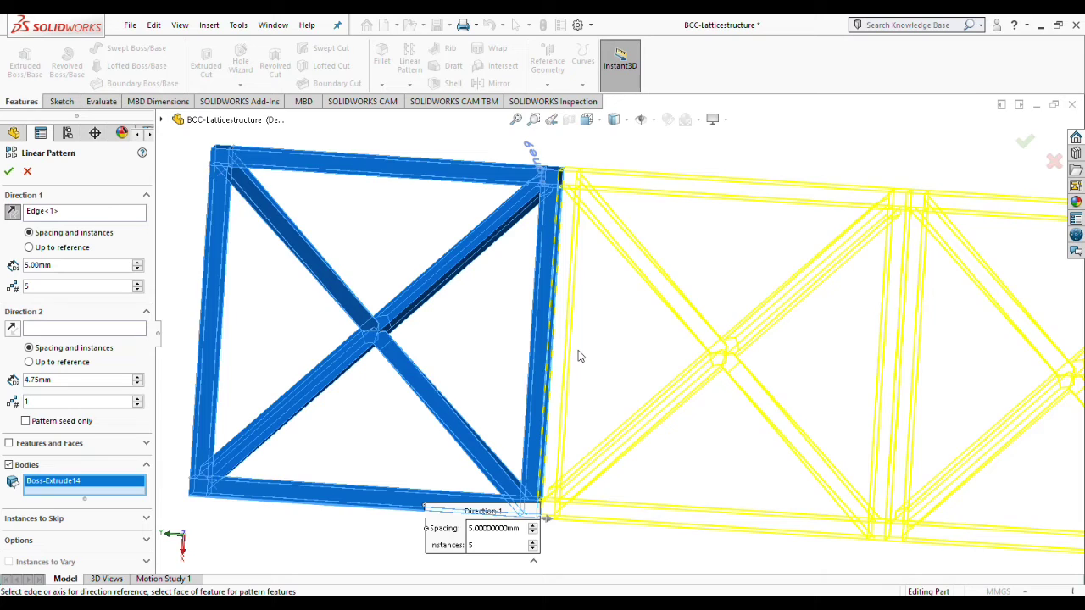
pyautogui.scroll(-4, 574, 349)
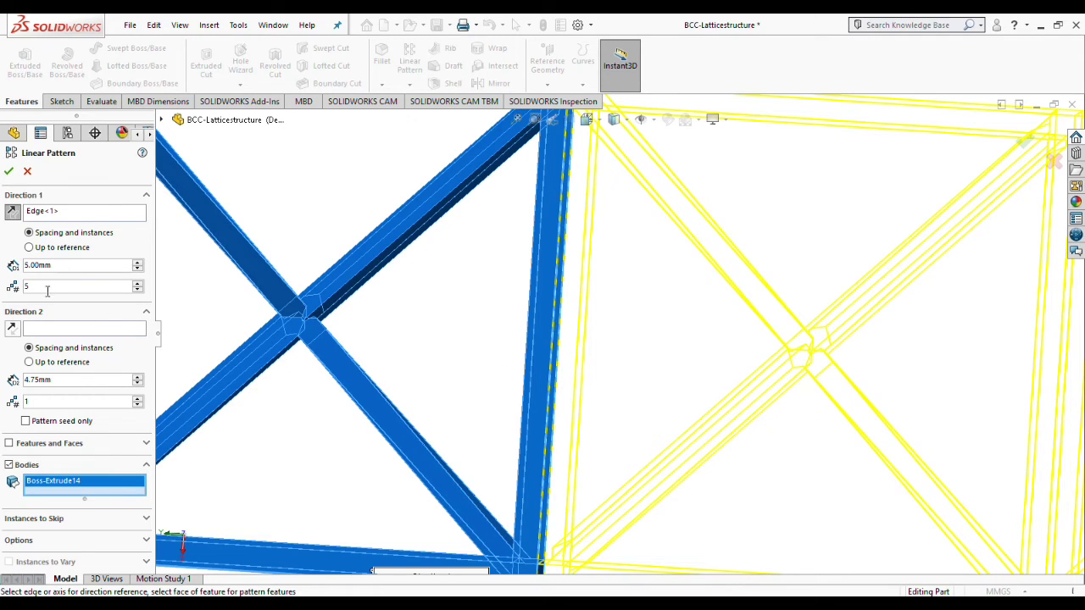
# Change the Direction 1 spacing to 4.75 mm so adjoining cells touch
pyautogui.click(29, 267)
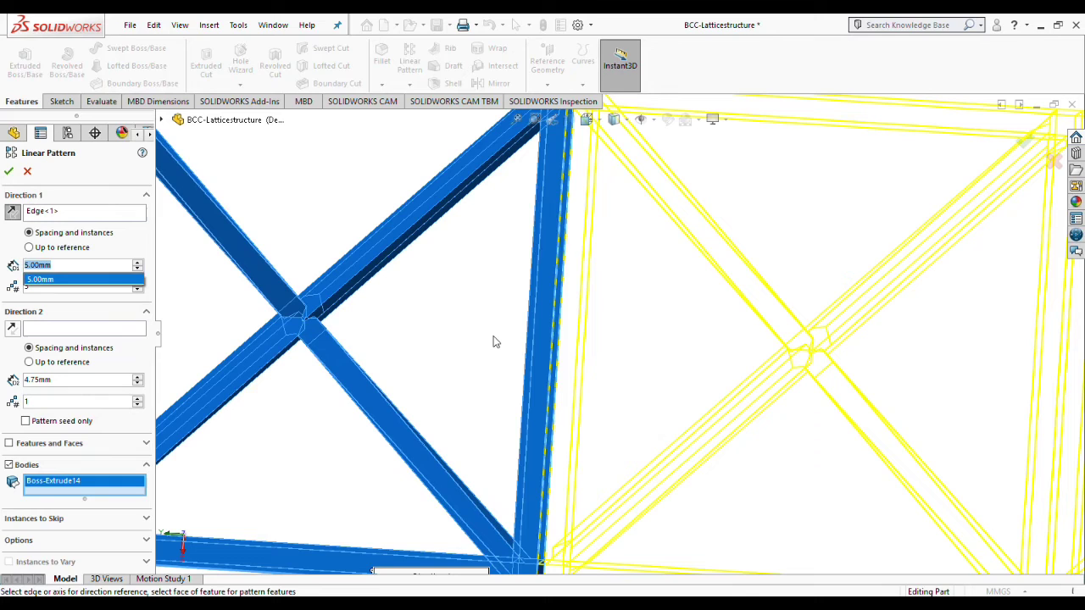
pyautogui.write('4.75')
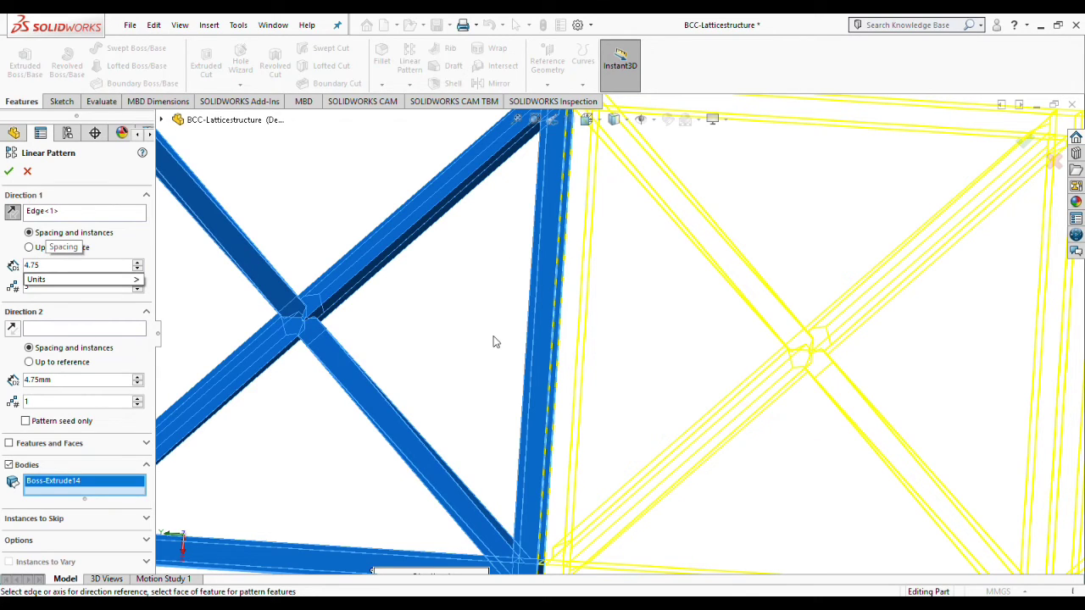
pyautogui.press('Return')
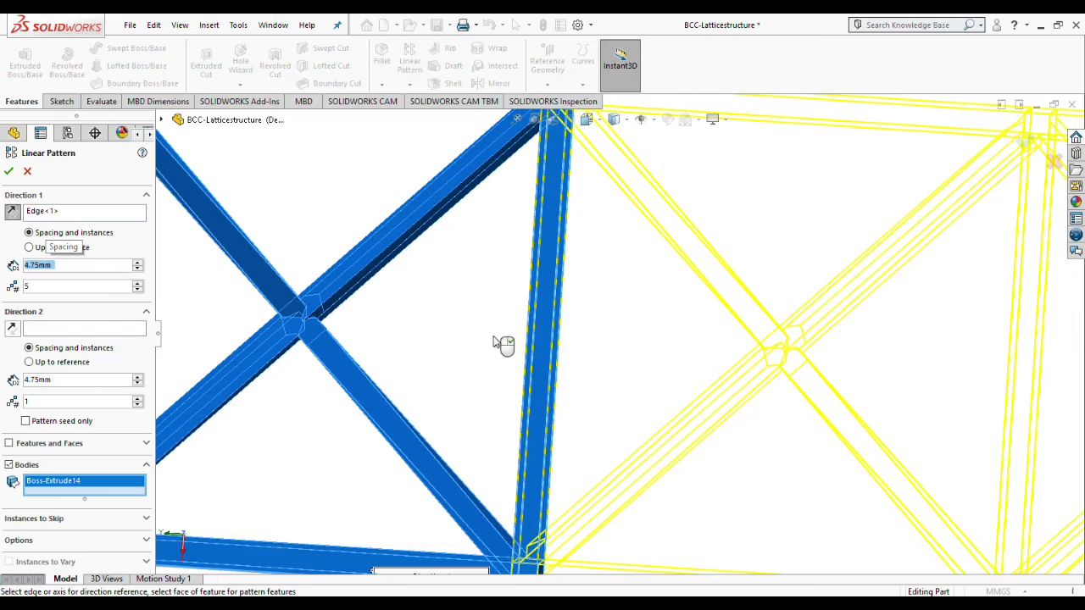
pyautogui.moveTo(510, 378); pyautogui.dragTo(480, 398, button='middle')
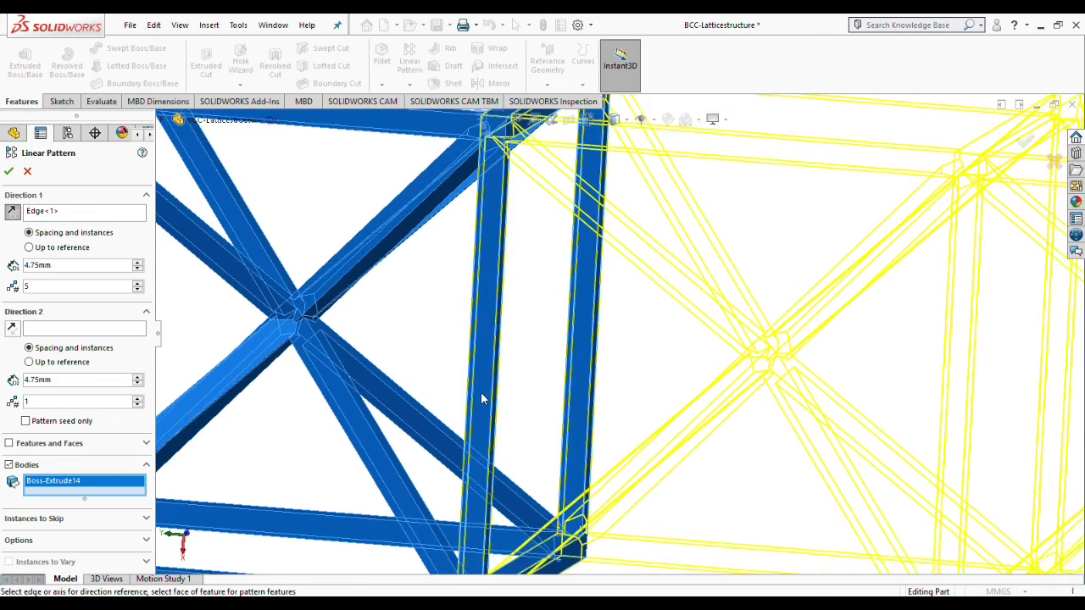
pyautogui.scroll(10, 481, 399)
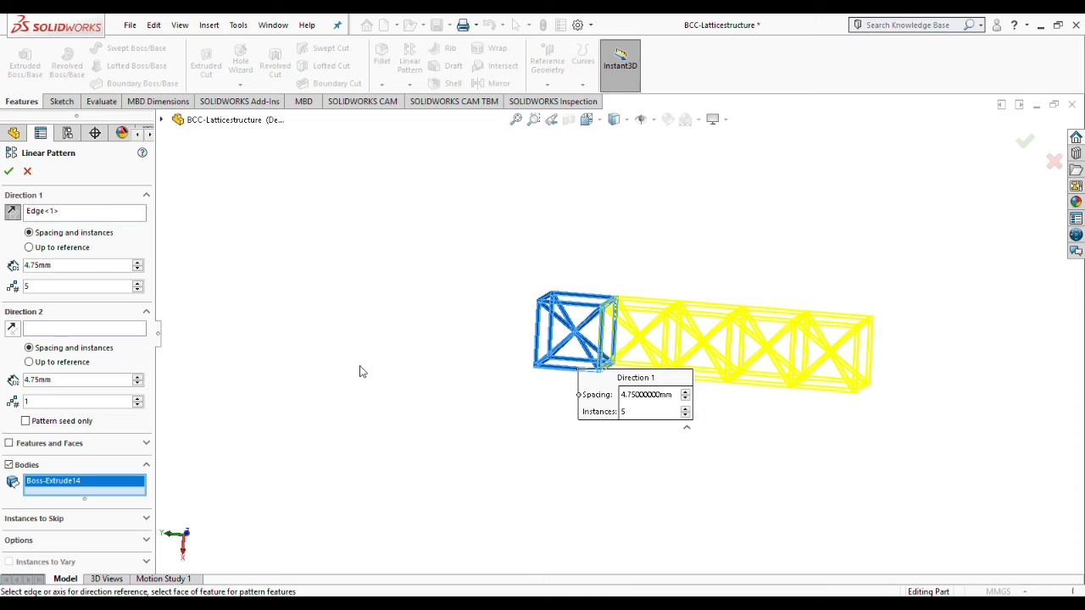
# Add Direction 2 along a second reversed edge with 5 instances and confirm the pattern
pyautogui.click(73, 331)
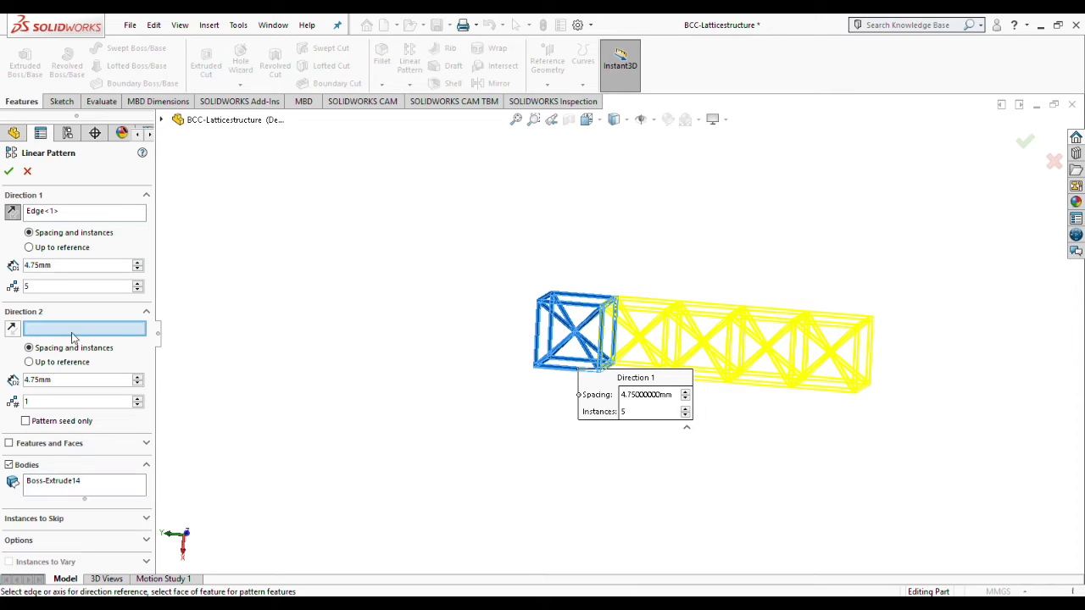
pyautogui.moveTo(346, 344); pyautogui.dragTo(485, 373, button='middle')
pyautogui.scroll(-8, 542, 370)
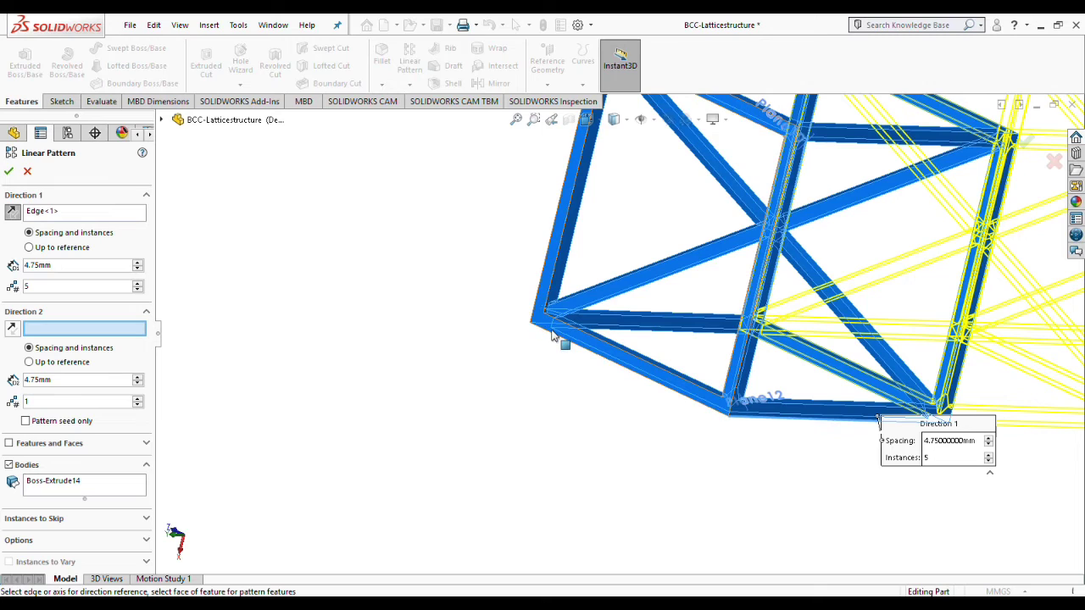
pyautogui.click(552, 337)
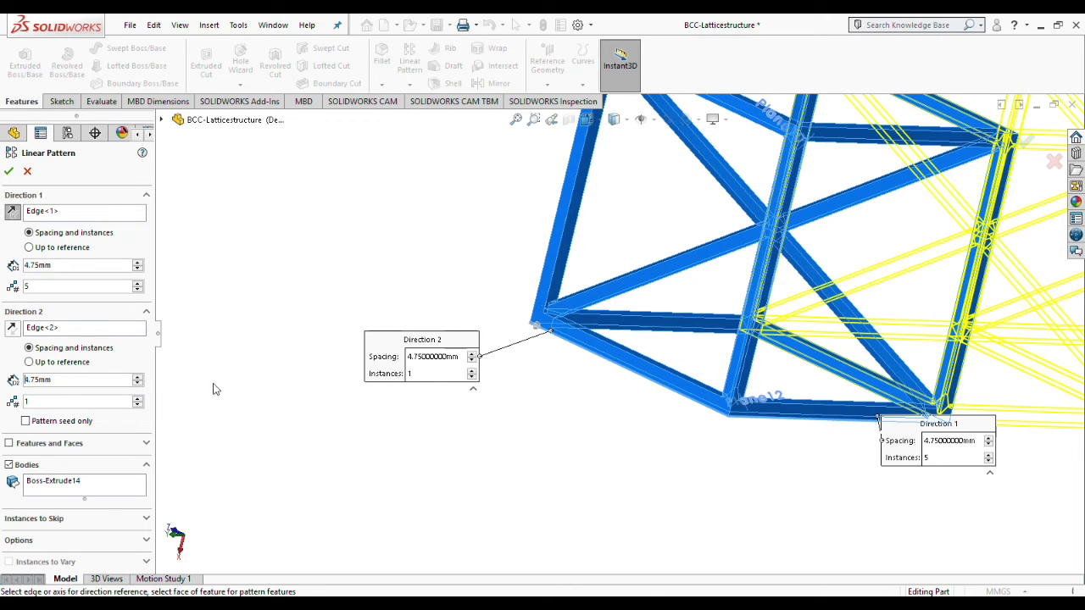
pyautogui.click(13, 329)
pyautogui.write('5')
pyautogui.press('Return')
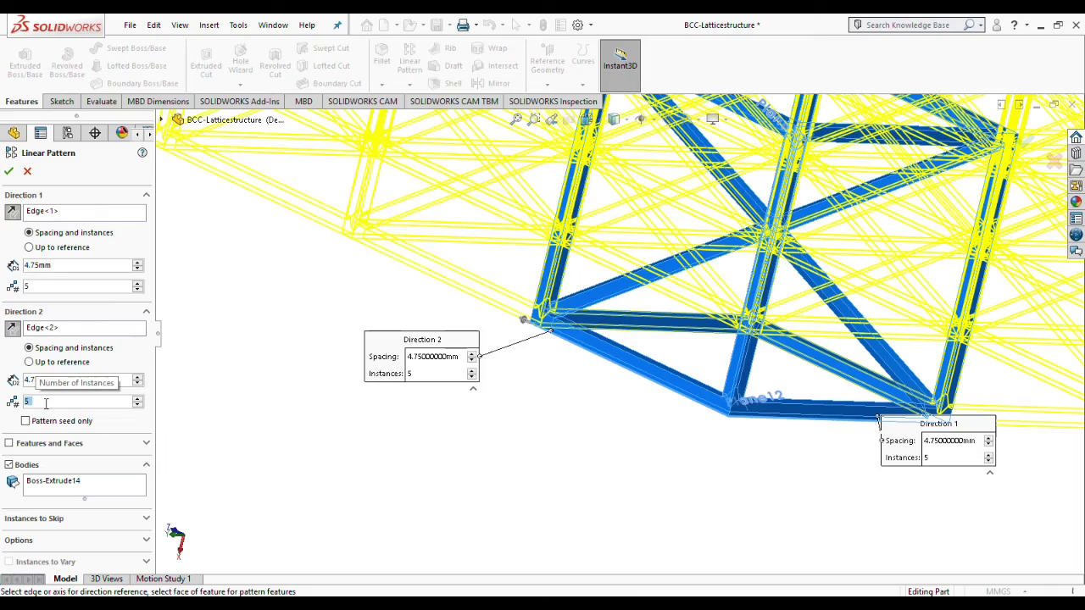
pyautogui.moveTo(443, 484); pyautogui.dragTo(399, 457, button='middle')
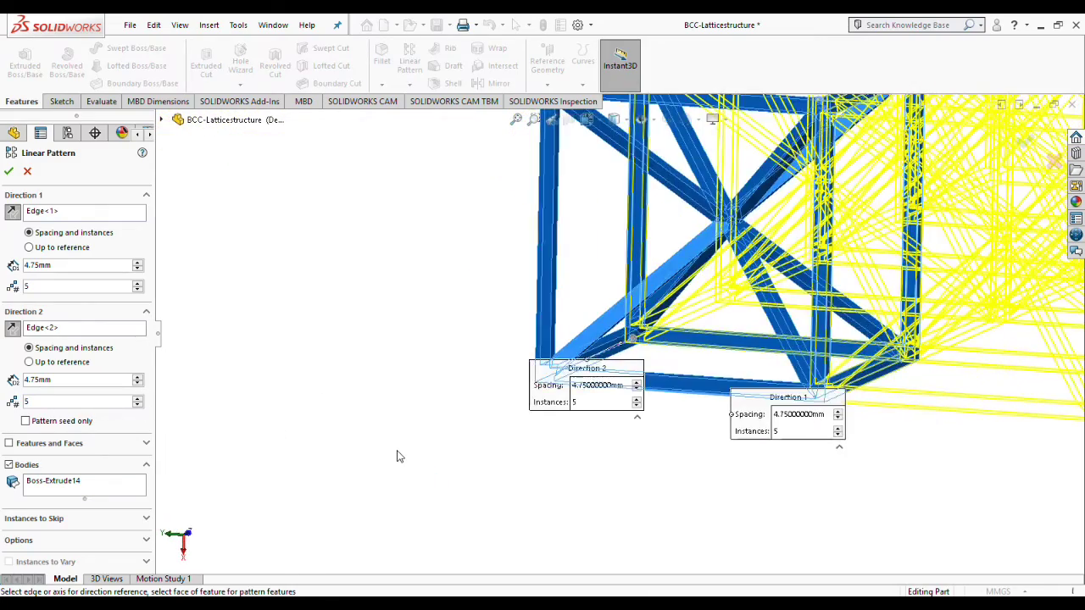
pyautogui.scroll(10, 400, 456)
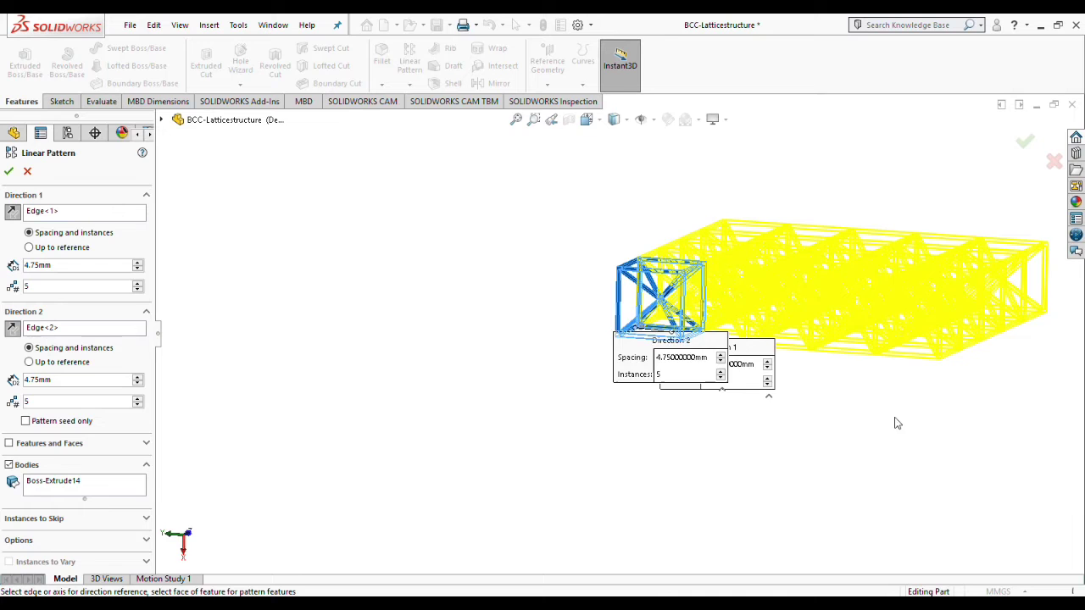
pyautogui.moveTo(897, 423); pyautogui.dragTo(964, 438, button='middle')
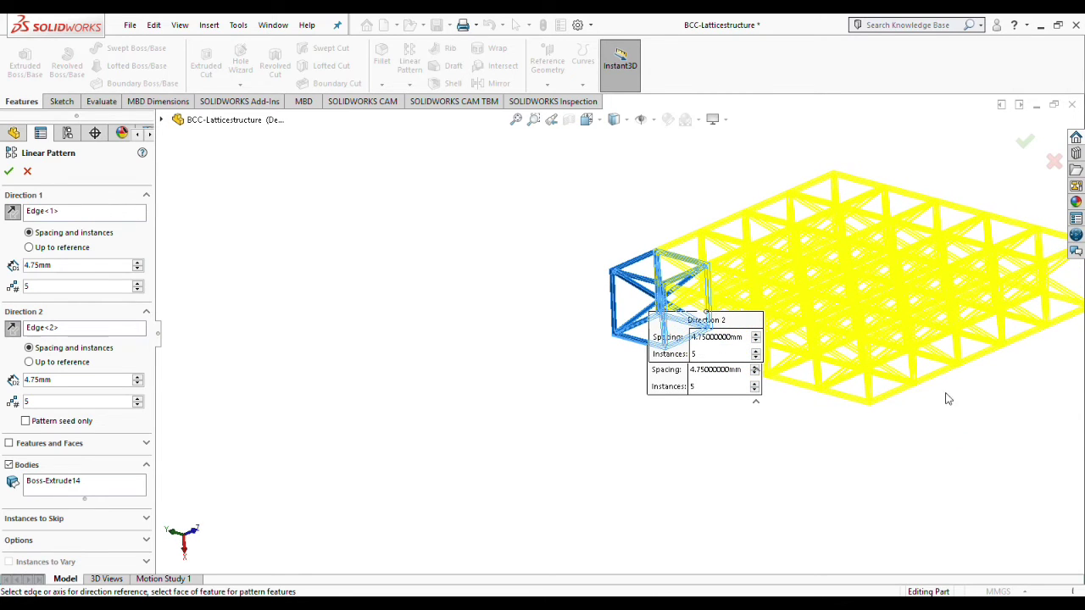
pyautogui.click(8, 171)
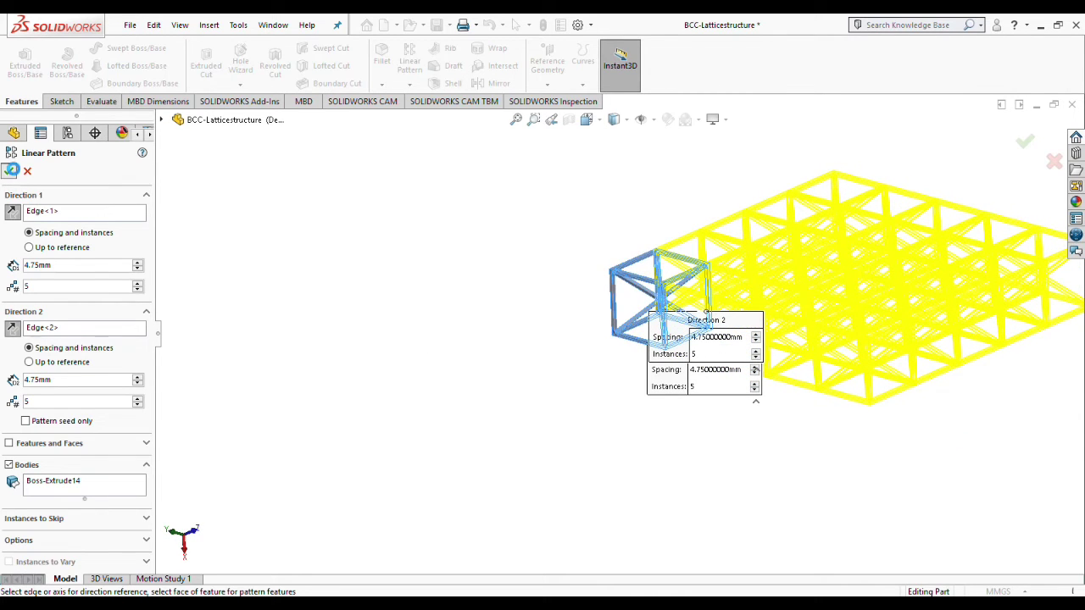
# Zoom to fit and orbit around the 25-body lattice slab to inspect it
pyautogui.click(517, 120)
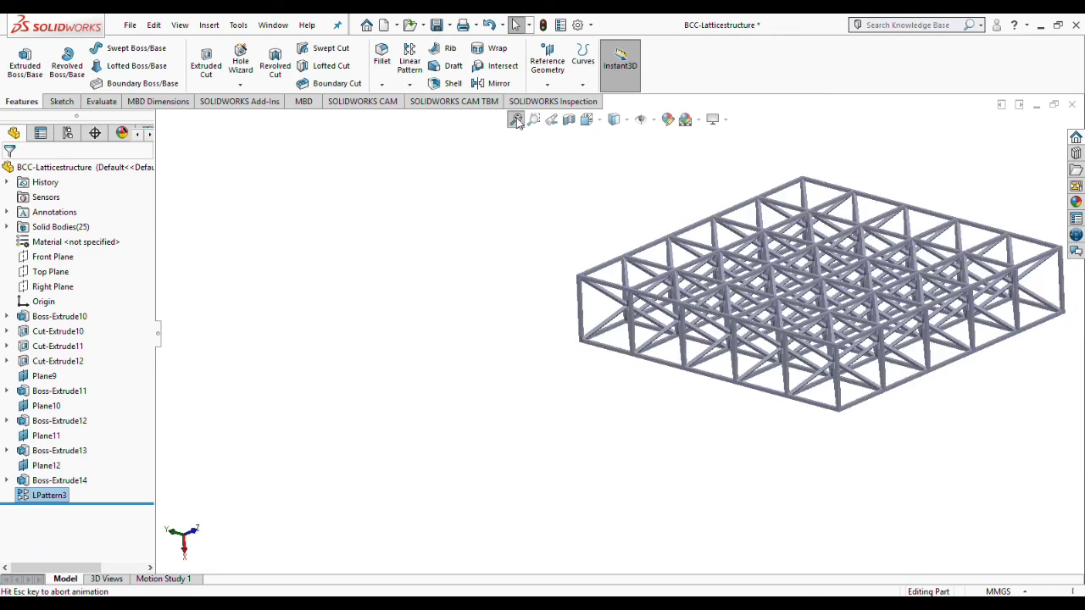
pyautogui.moveTo(554, 434); pyautogui.dragTo(481, 420, button='middle')
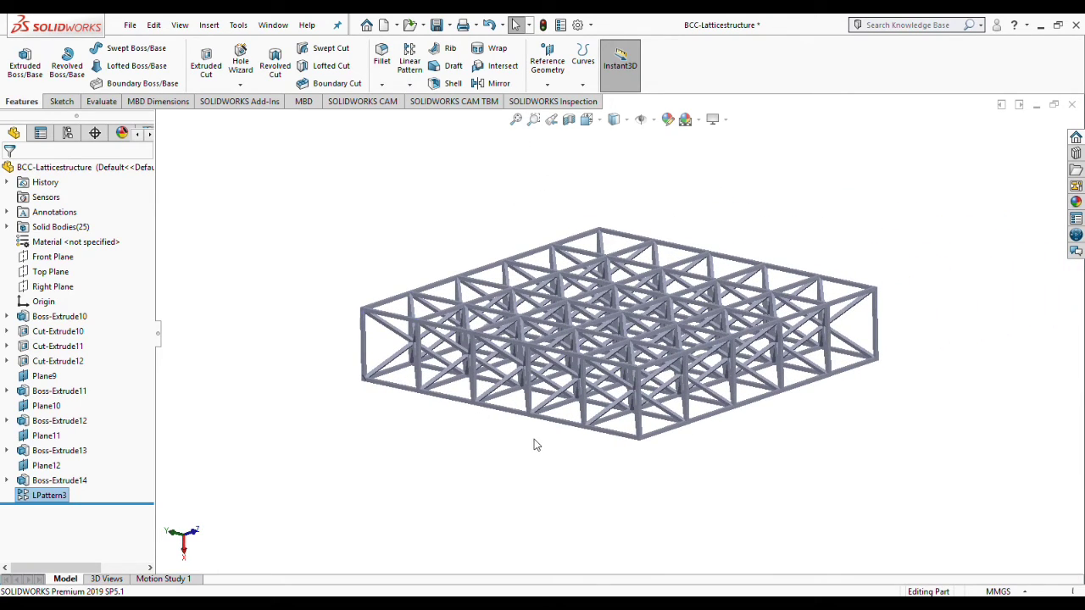
pyautogui.moveTo(289, 357); pyautogui.dragTo(317, 288, button='middle')
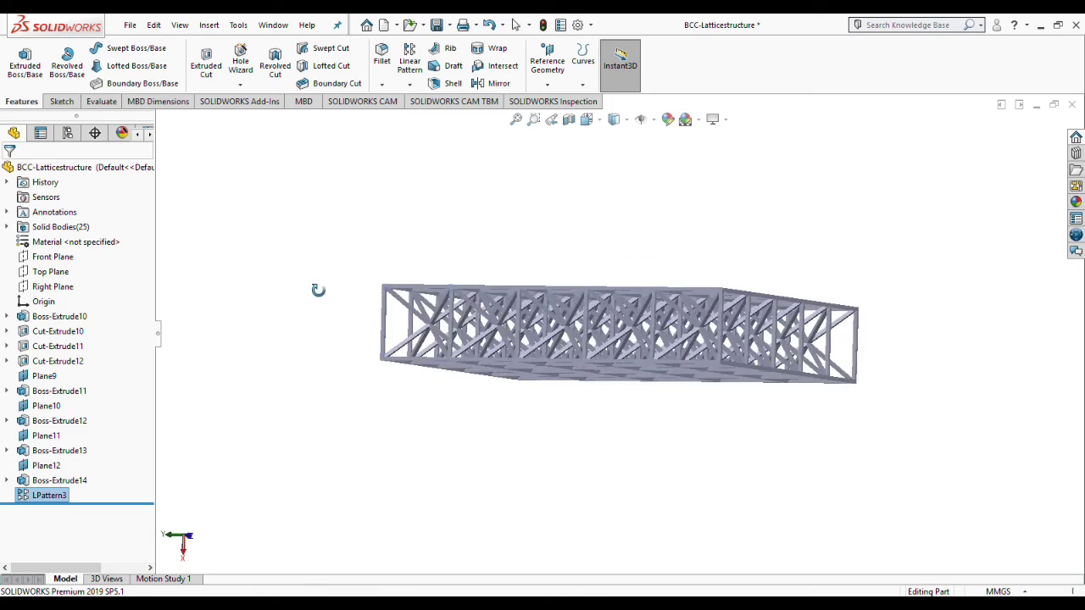
pyautogui.moveTo(804, 458); pyautogui.dragTo(662, 323, button='middle')
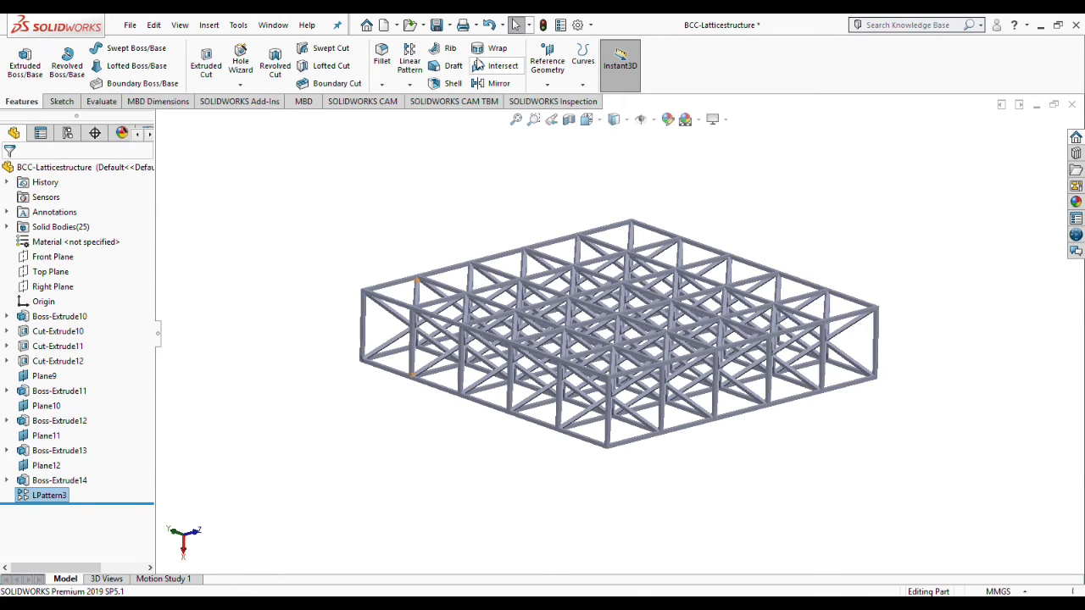
# Create a linear pattern along a vertical slab edge, 4.75mm spacing, 5 instances, patterning bodies instead of features and faces
pyautogui.click(409, 63)
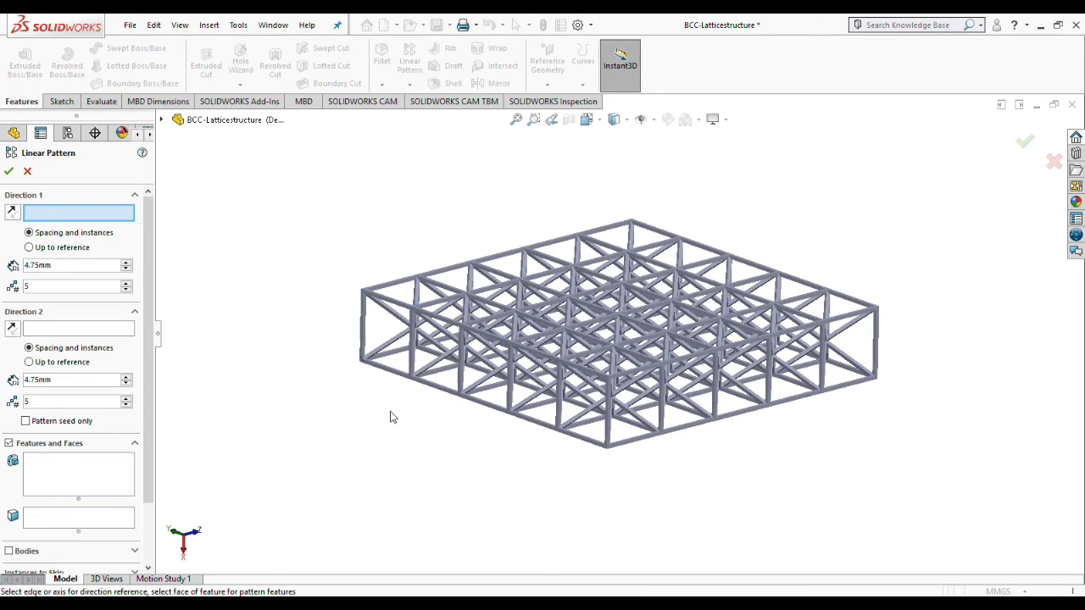
pyautogui.moveTo(290, 449); pyautogui.dragTo(402, 426, button='middle')
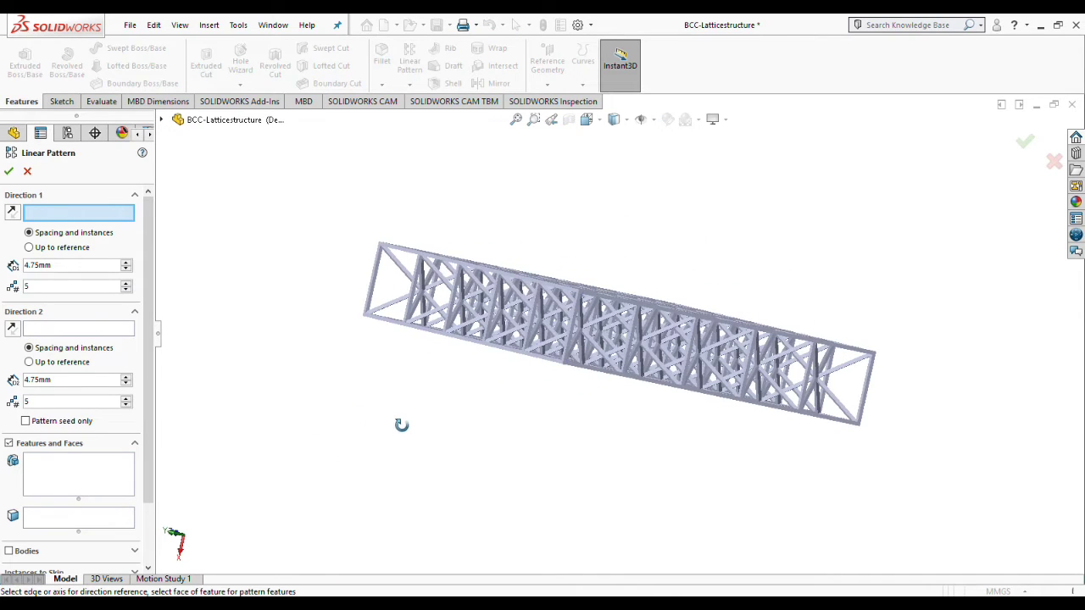
pyautogui.click(370, 282)
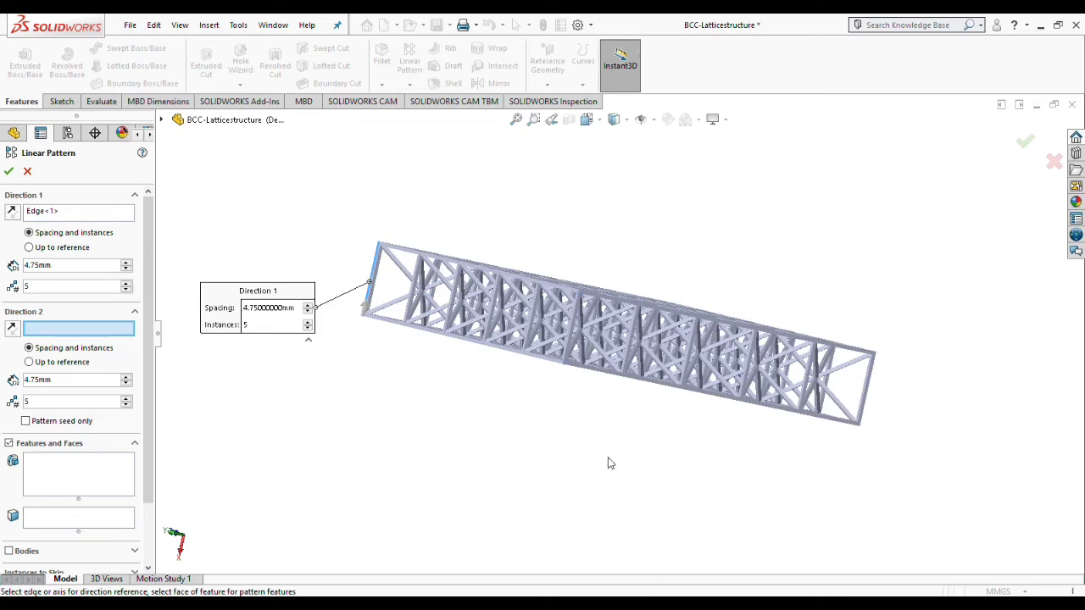
pyautogui.moveTo(608, 462); pyautogui.dragTo(481, 456, button='middle')
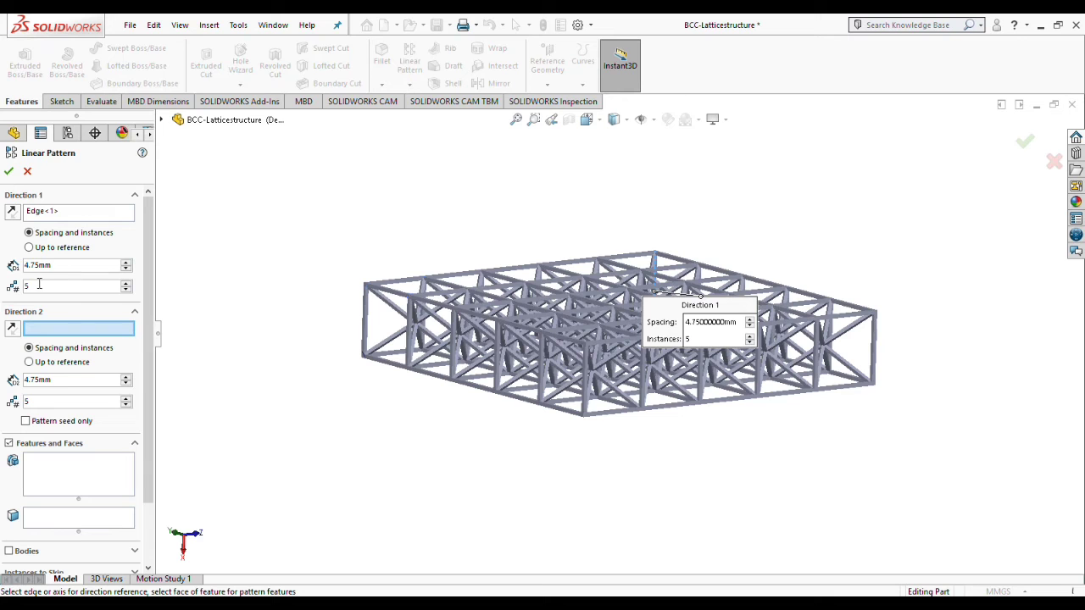
pyautogui.moveTo(370, 312); pyautogui.dragTo(566, 337, button='middle')
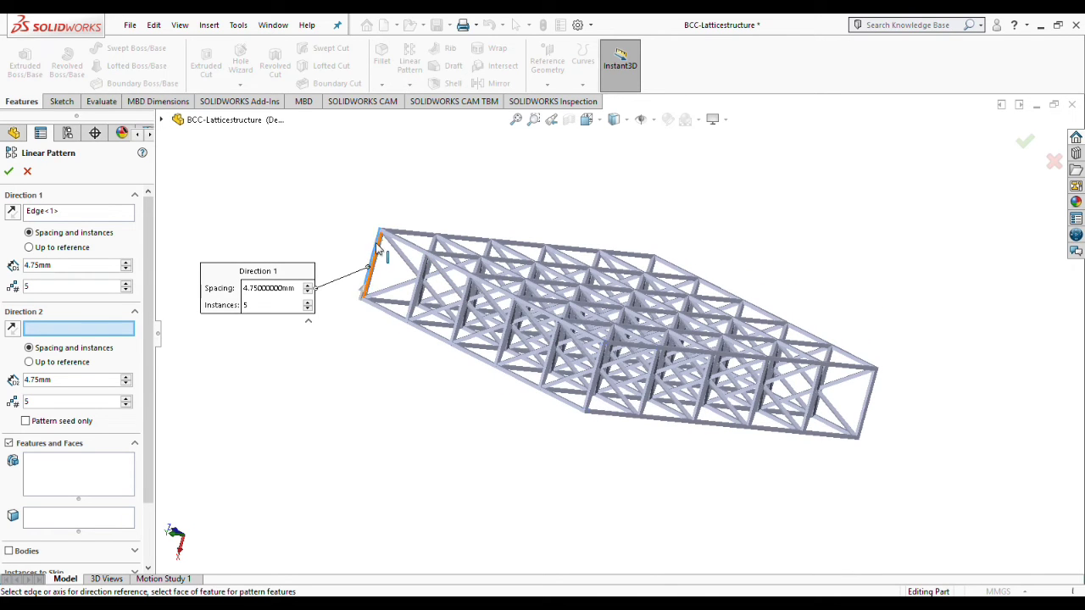
pyautogui.moveTo(635, 433); pyautogui.dragTo(497, 392, button='middle')
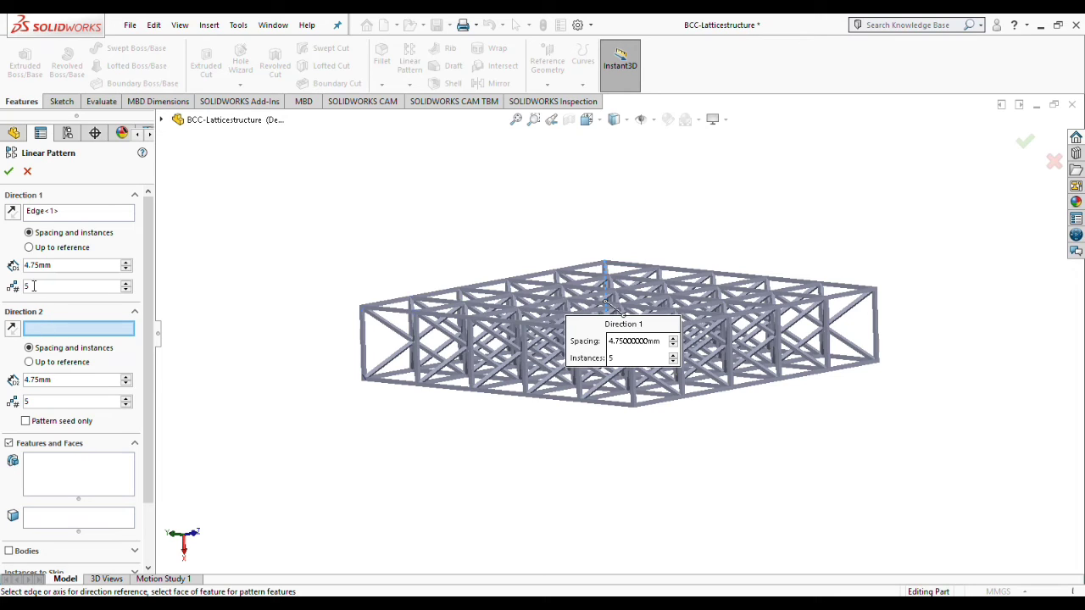
pyautogui.click(10, 443)
pyautogui.click(8, 464)
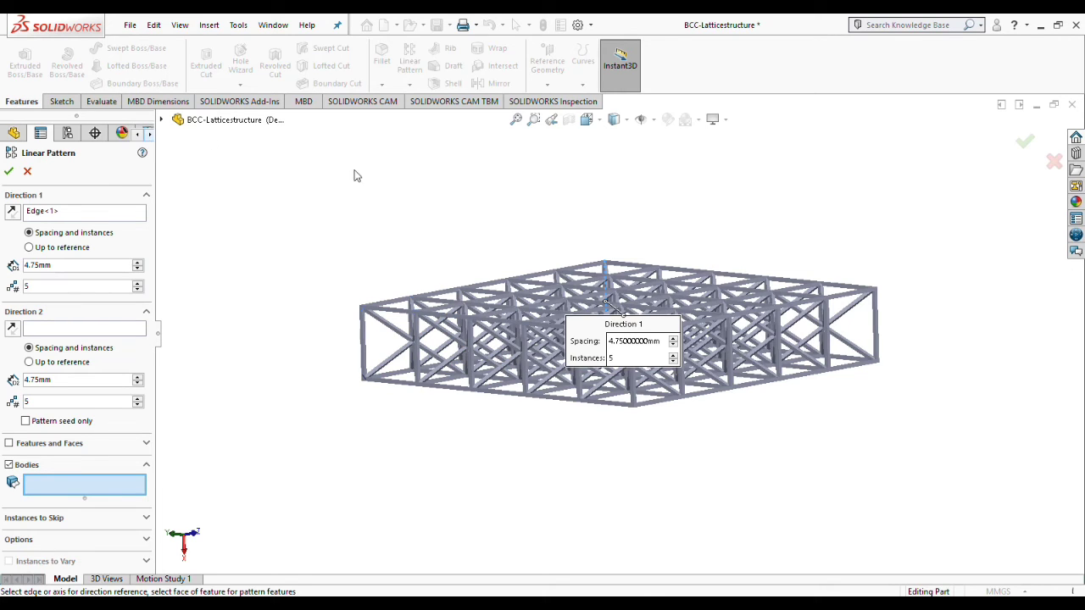
# Add Boss-Extrude14 and LPattern3[1]–[24] as pattern bodies and confirm, stacking five layers into 125 bodies
pyautogui.click(162, 120)
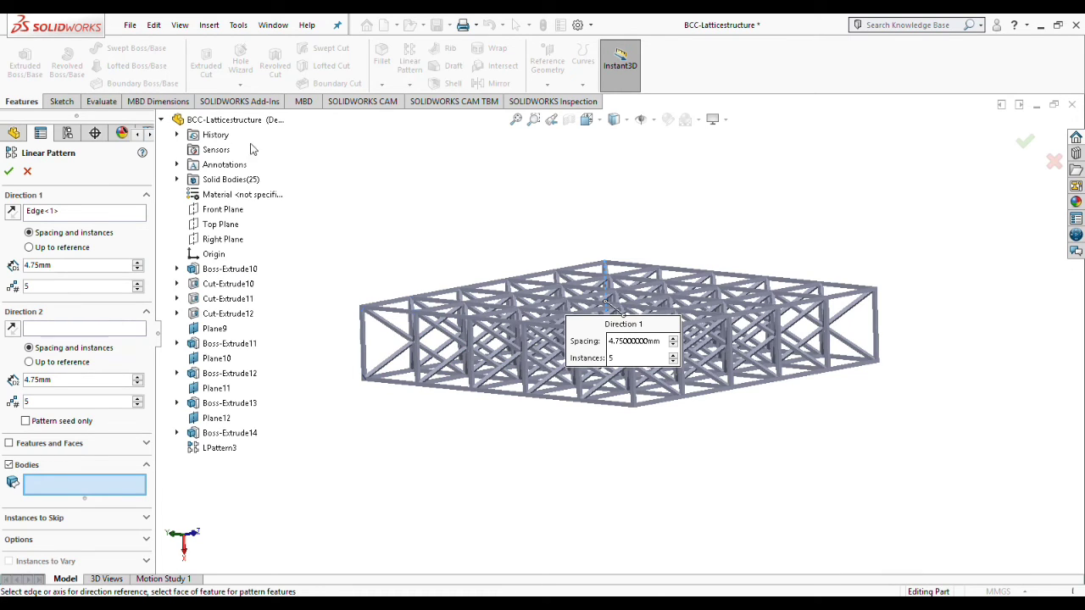
pyautogui.moveTo(383, 207); pyautogui.dragTo(387, 277, button='middle')
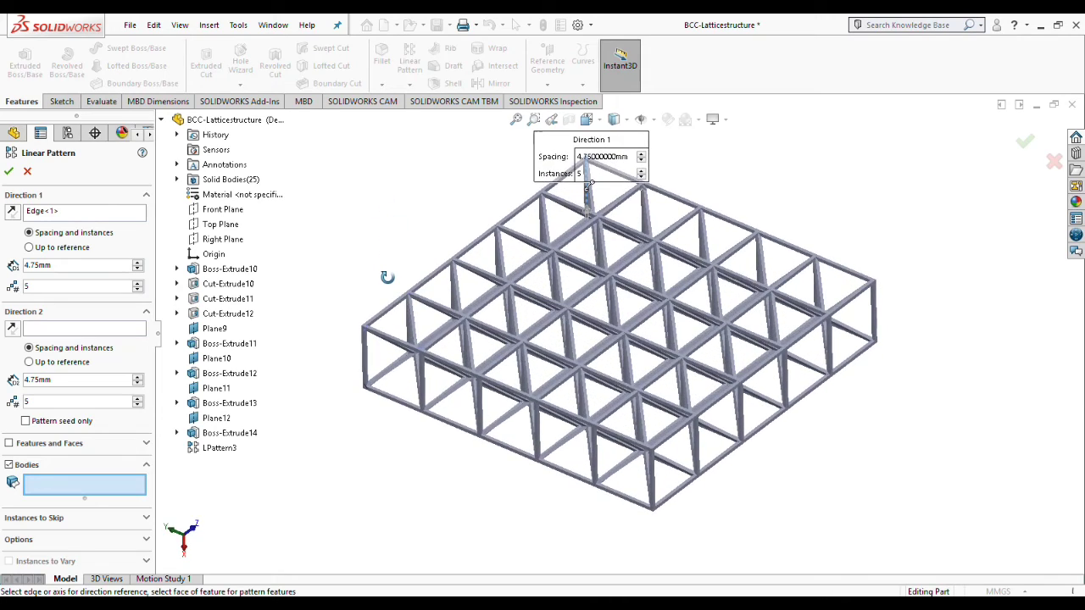
pyautogui.click(176, 178)
pyautogui.click(242, 195)
pyautogui.scroll(-6, 246, 255)
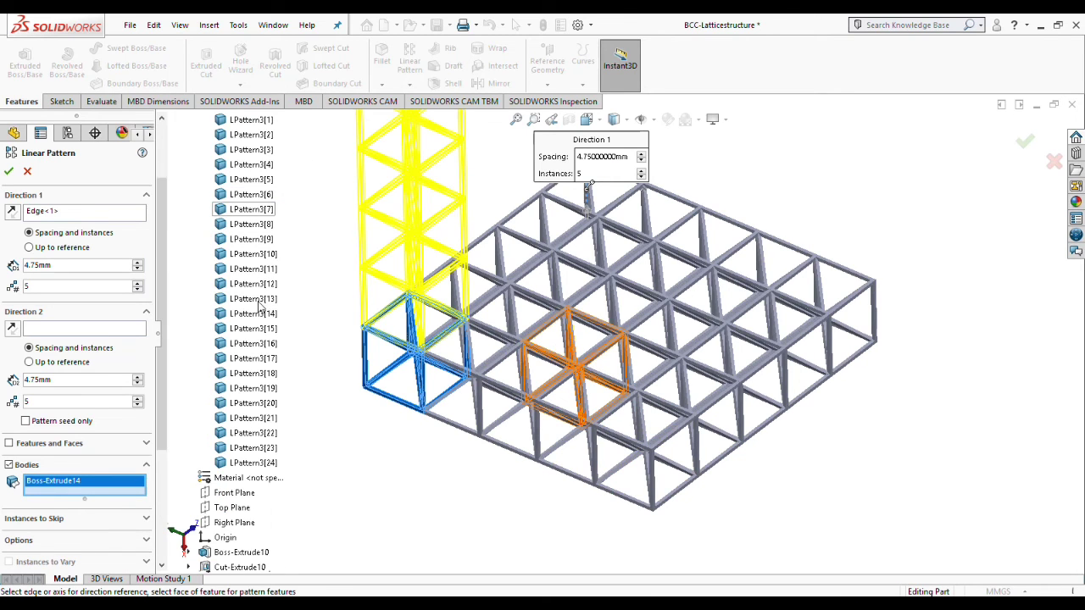
pyautogui.keyDown('shift'); pyautogui.click(247, 283); pyautogui.keyUp('shift')
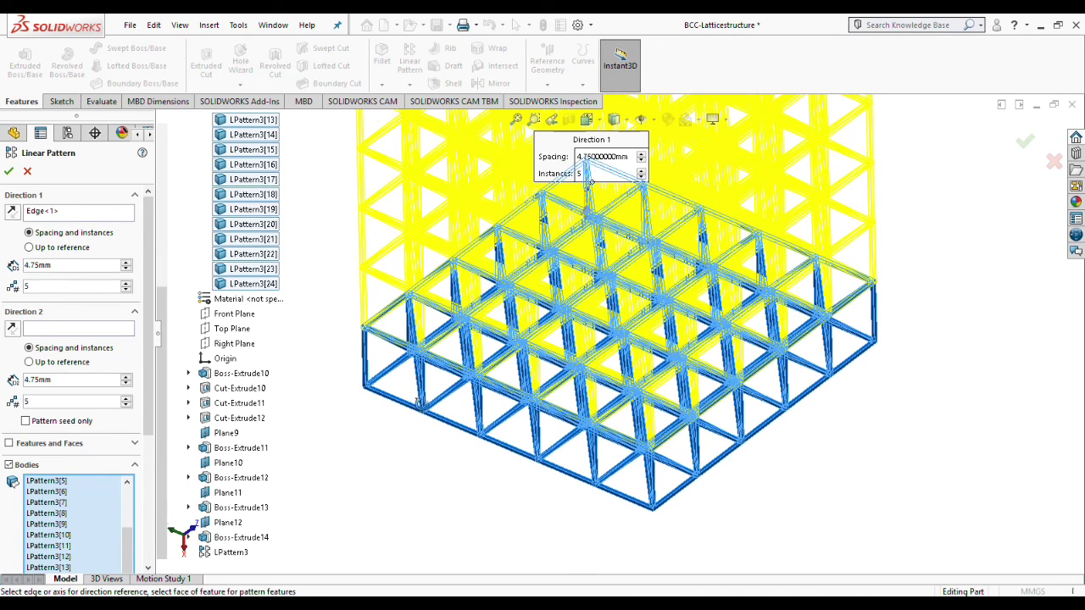
pyautogui.moveTo(433, 464); pyautogui.dragTo(969, 162, button='middle')
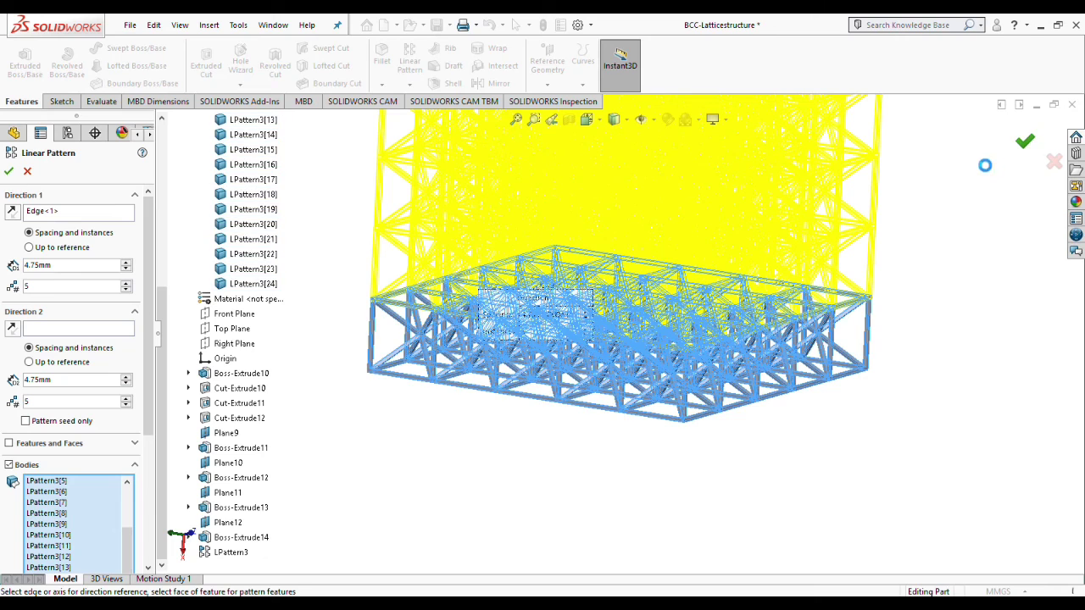
pyautogui.press('Return')
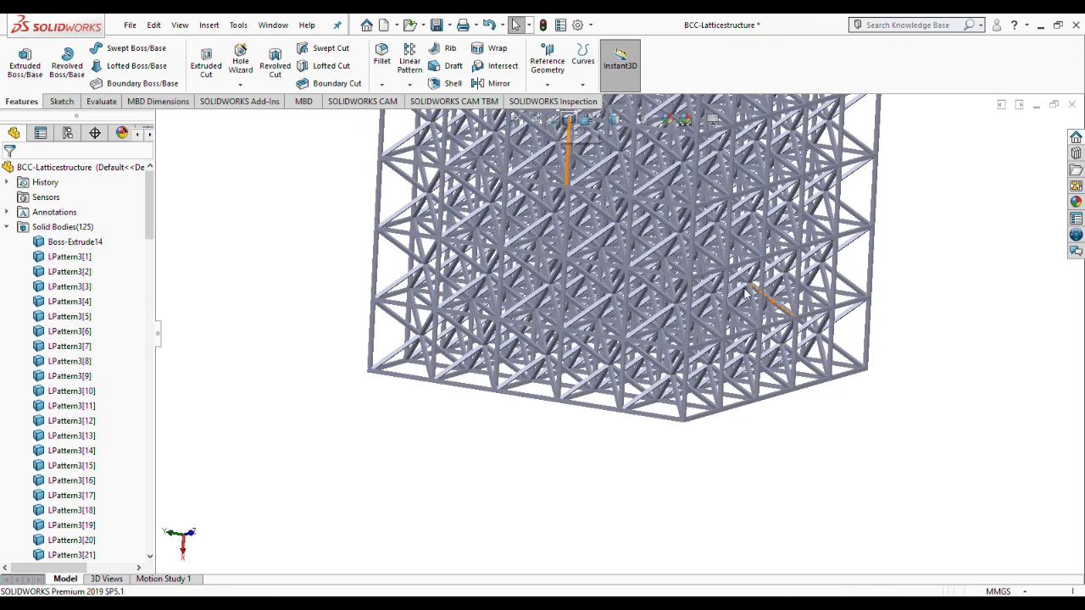
pyautogui.press('z')
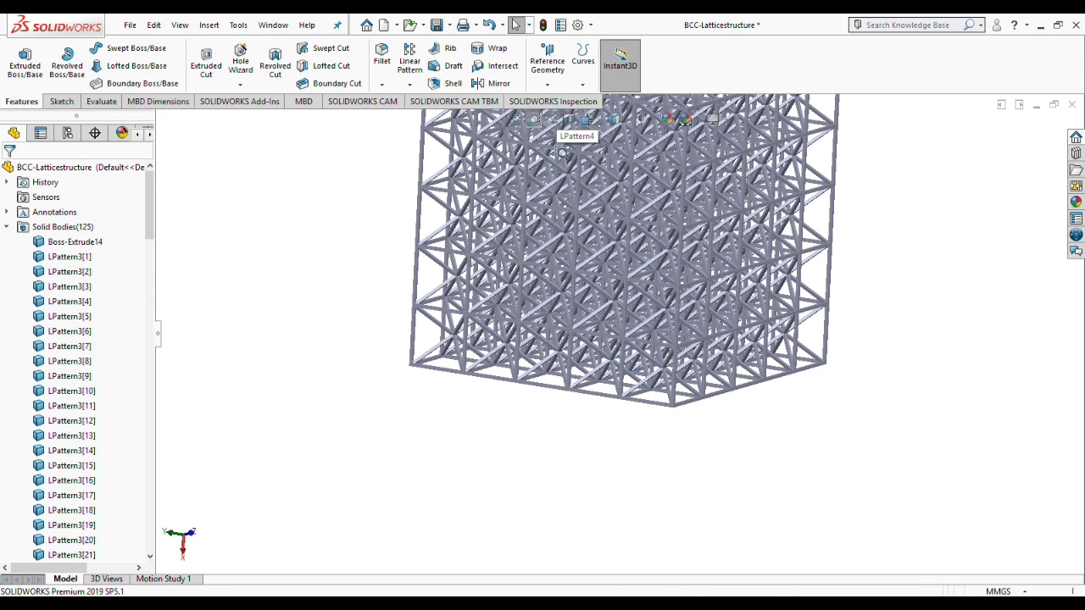
pyautogui.click(517, 121)
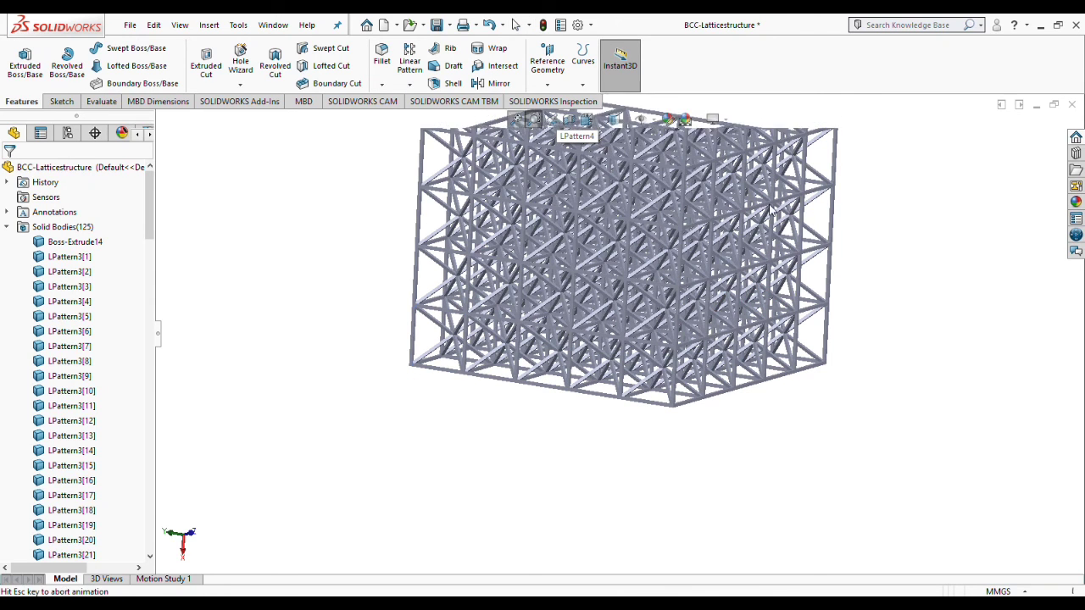
pyautogui.moveTo(913, 358); pyautogui.dragTo(872, 368, button='middle')
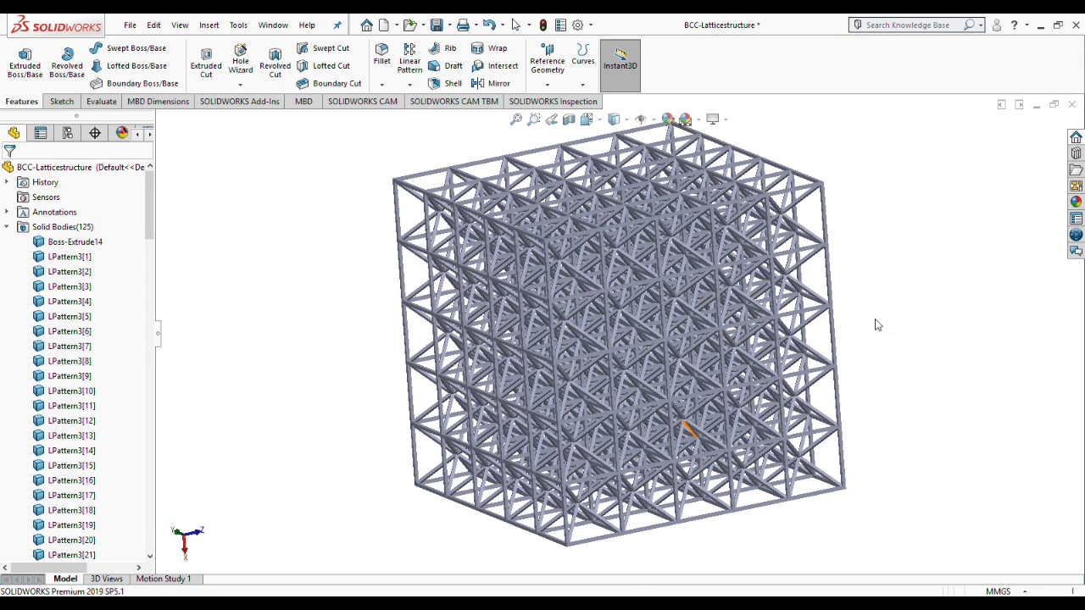
pyautogui.press('Escape')
pyautogui.moveTo(842, 345); pyautogui.dragTo(859, 383, button='middle')
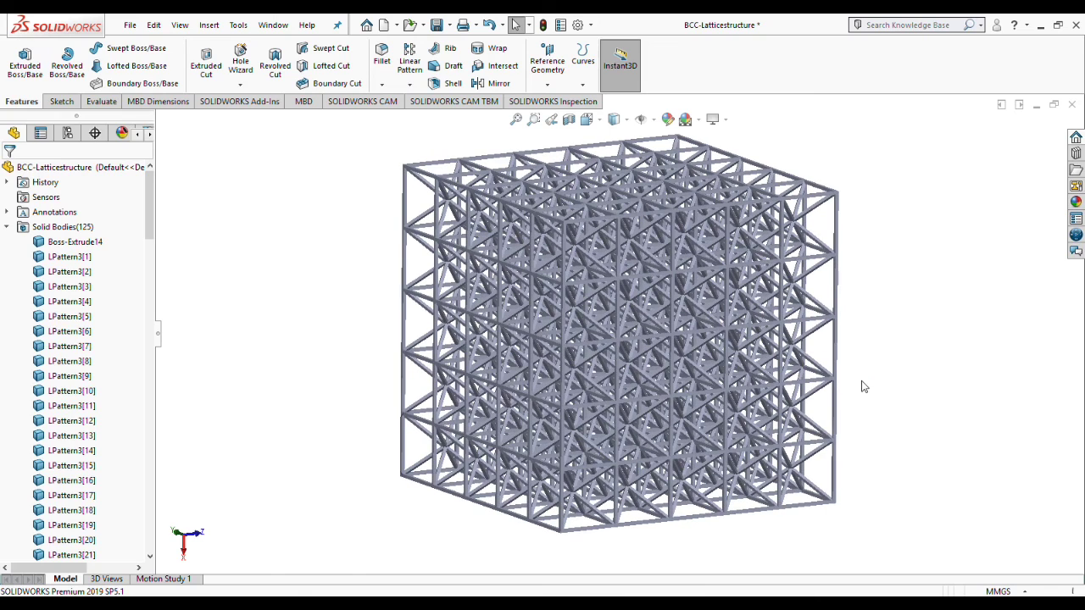